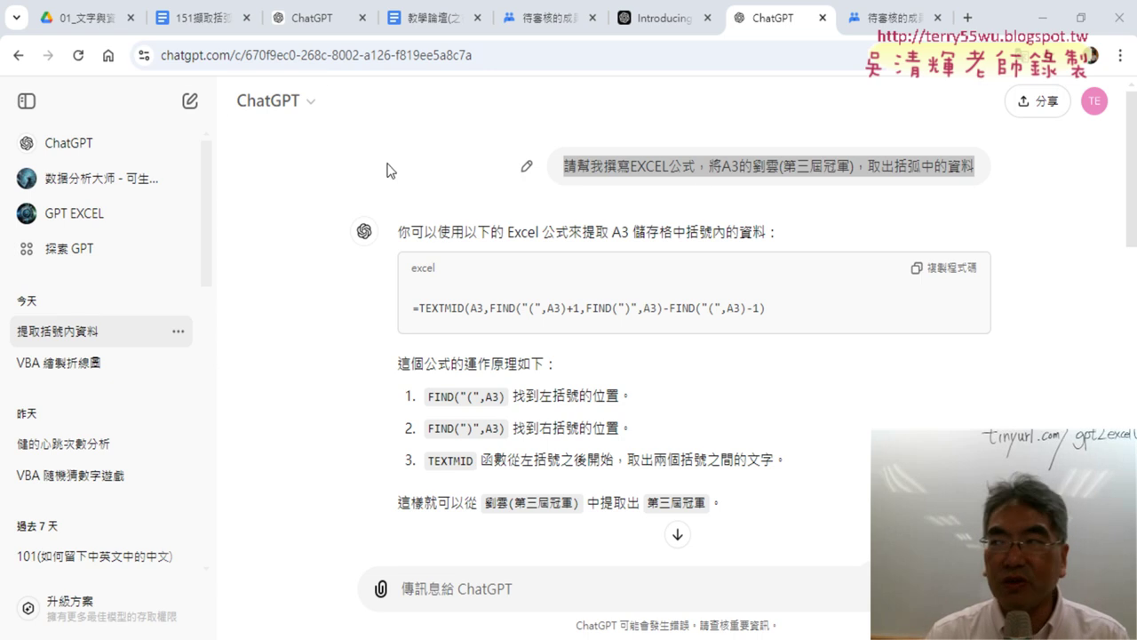
# Open the first question for editing, select its text, then cancel without resending.
pyautogui.click(565, 169)
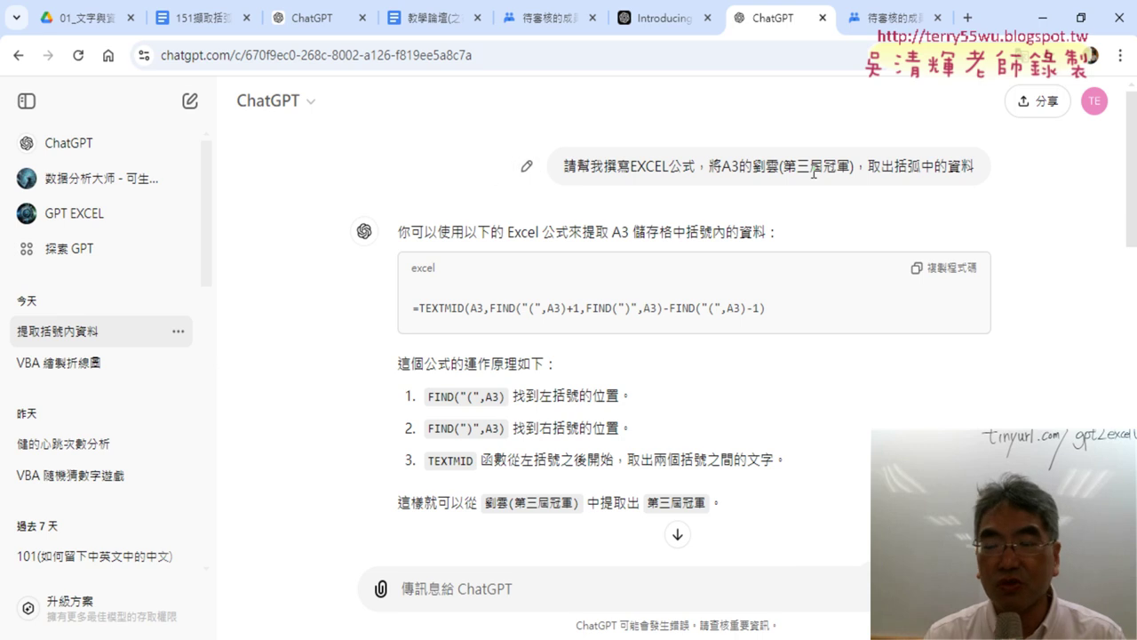
pyautogui.click(527, 168)
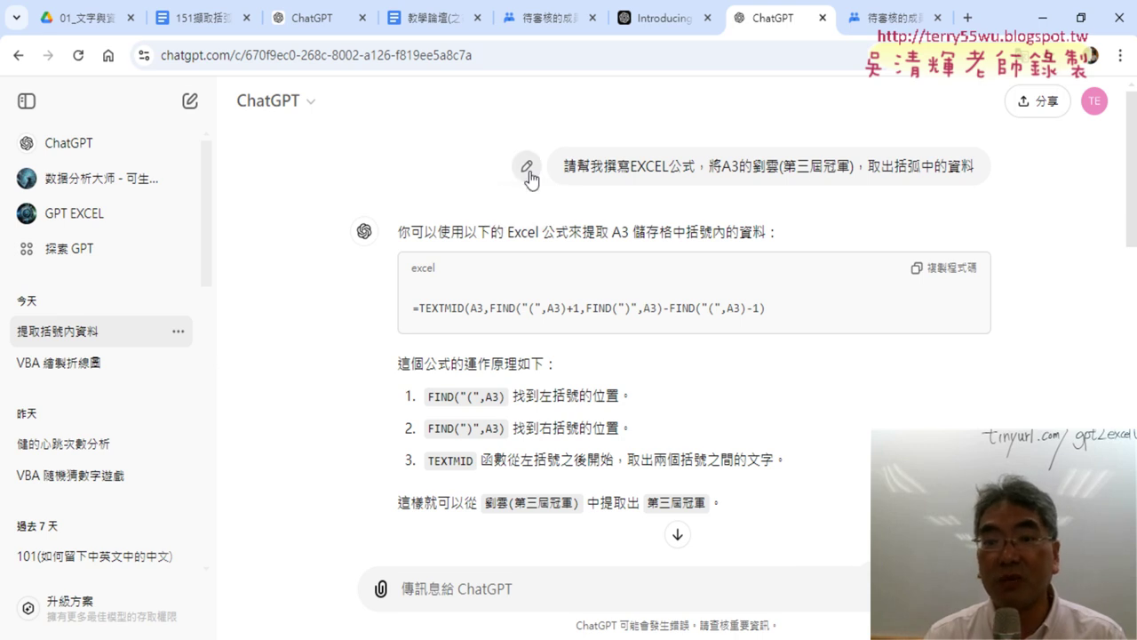
pyautogui.moveTo(822, 180); pyautogui.dragTo(286, 177)
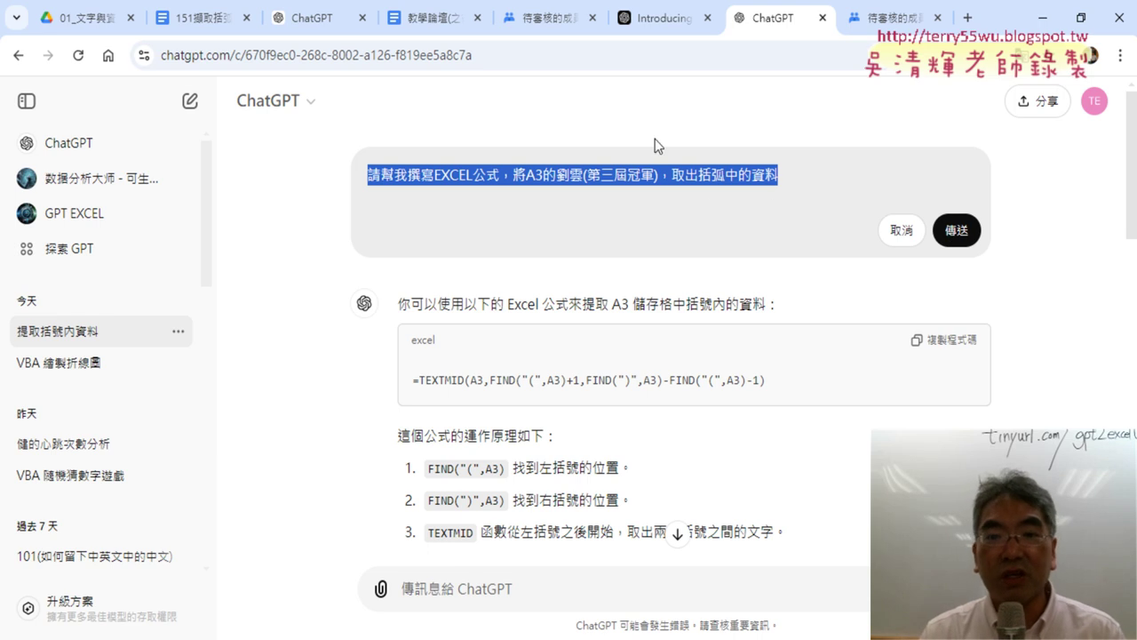
pyautogui.click(902, 229)
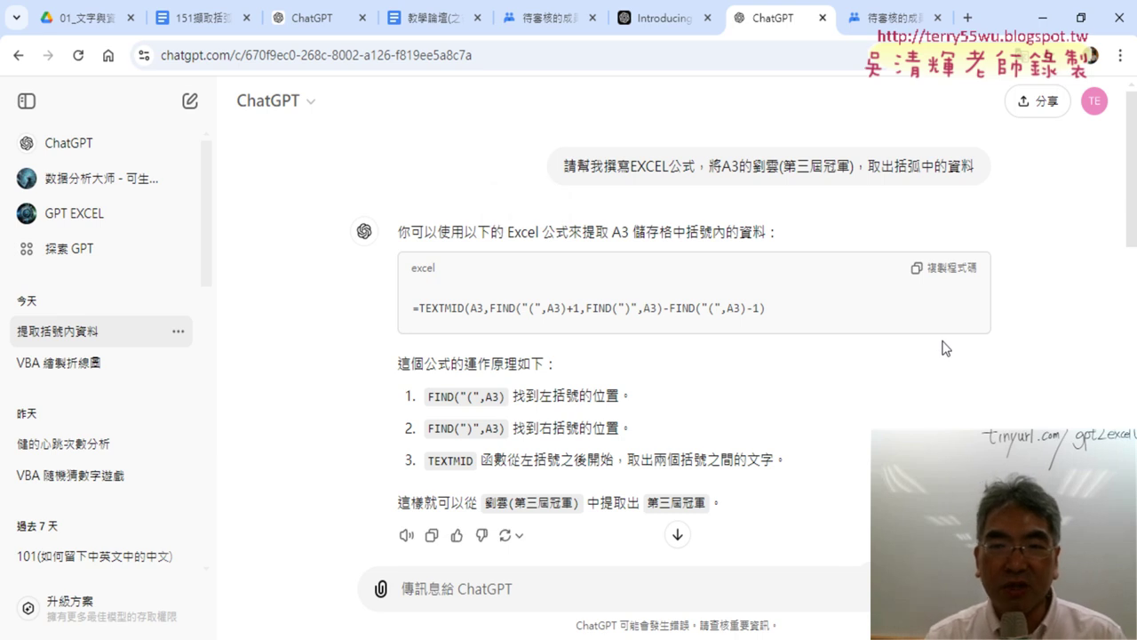
# Update and copy the conversation's public share link.
pyautogui.click(1045, 105)
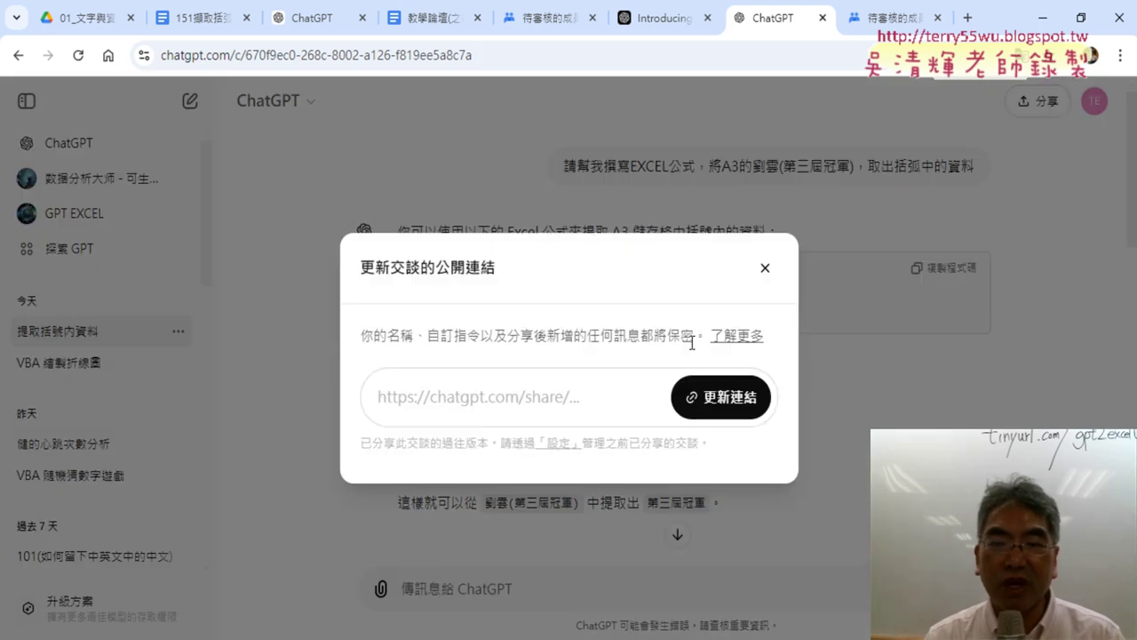
pyautogui.click(724, 400)
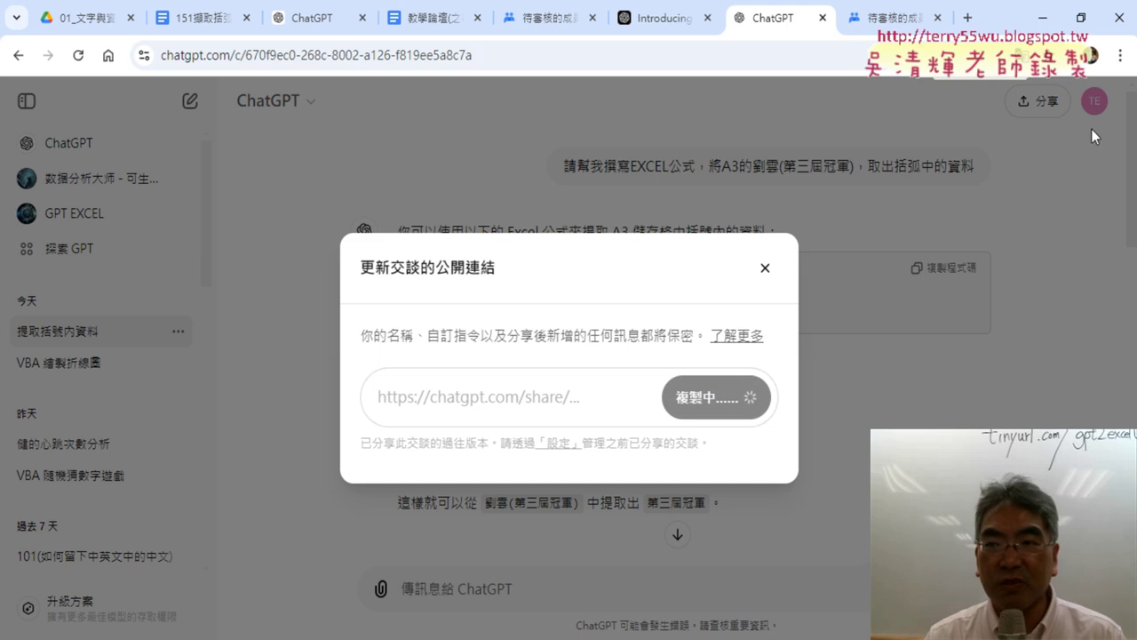
pyautogui.click(770, 218)
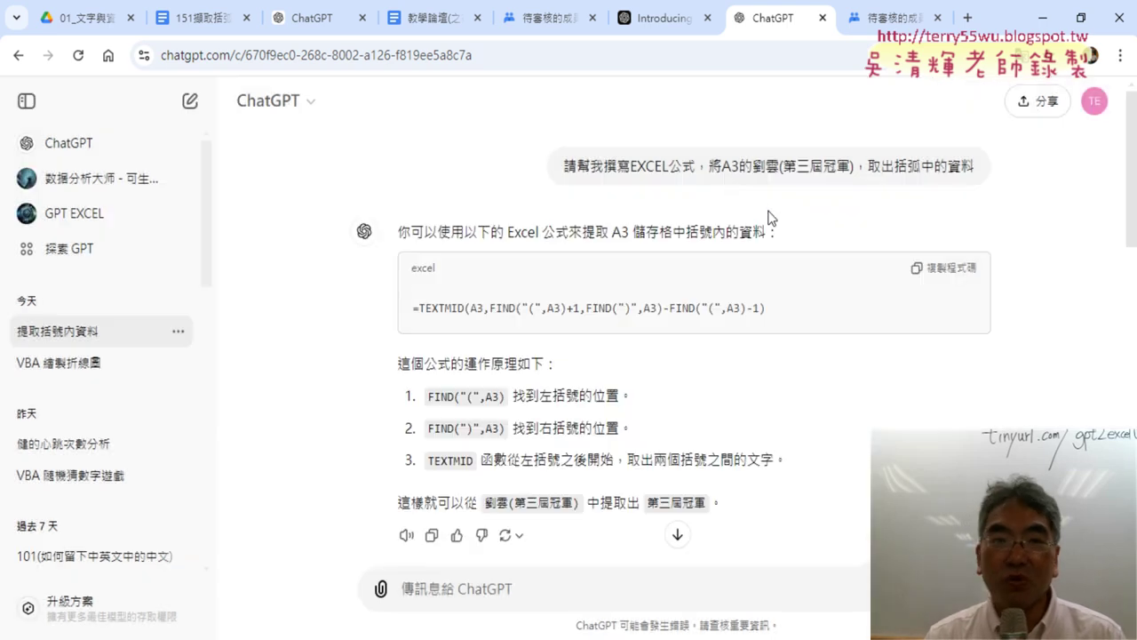
pyautogui.click(1038, 103)
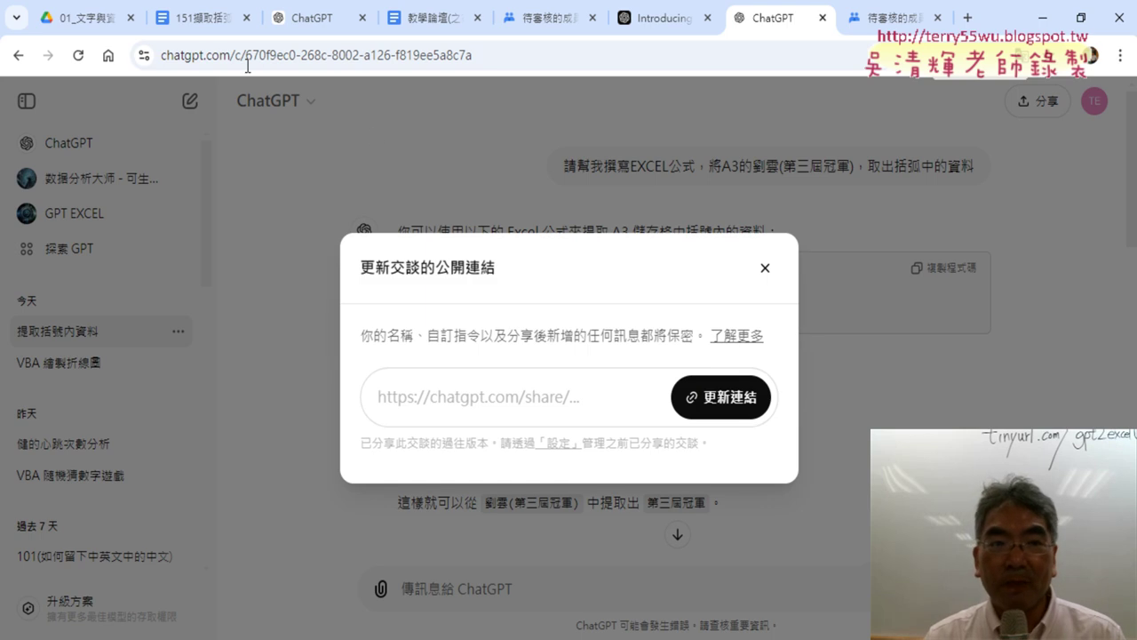
# Open the share link from the 151擷取括弧內字串 notes, review the shared conversation, then go to Google Drive.
pyautogui.click(203, 21)
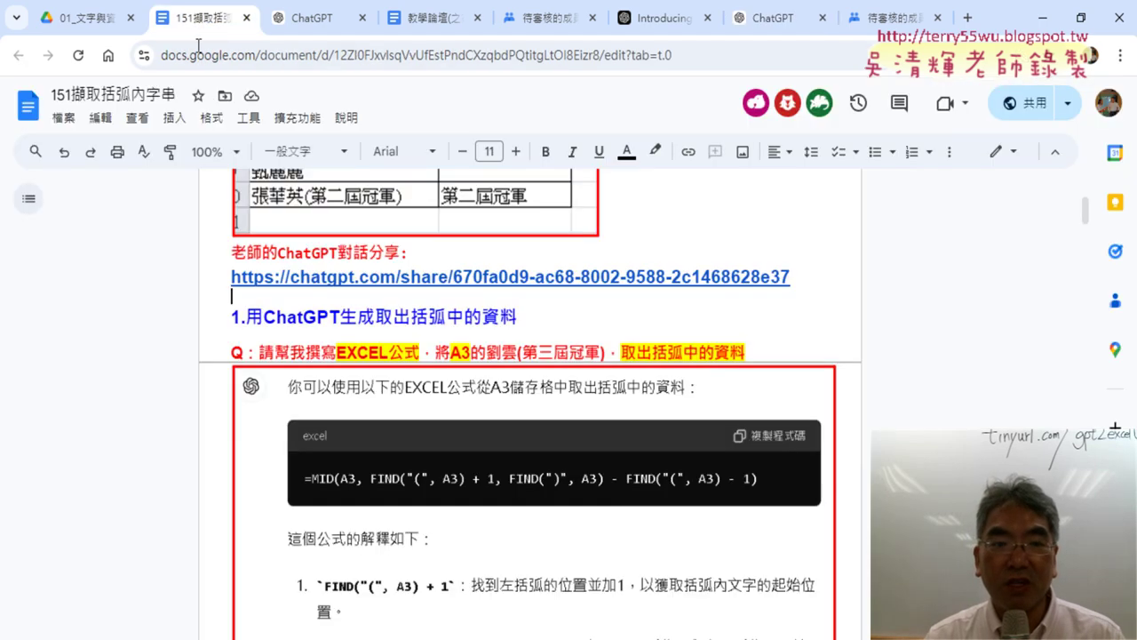
pyautogui.click(449, 278)
pyautogui.click(392, 315)
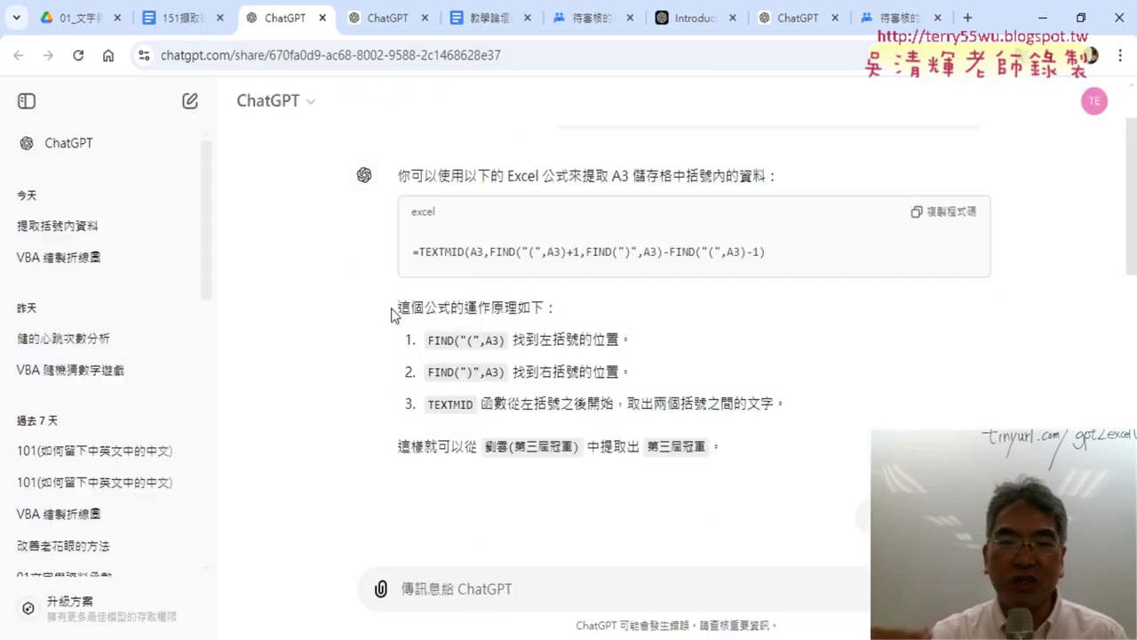
pyautogui.scroll(10, 392, 314)
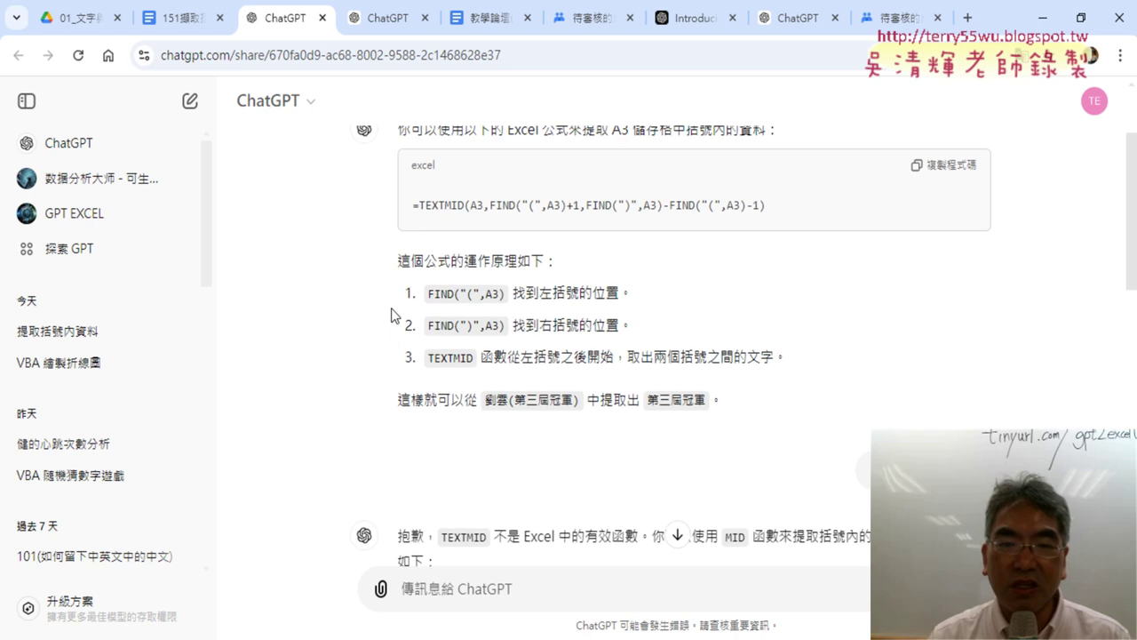
pyautogui.scroll(2, 392, 315)
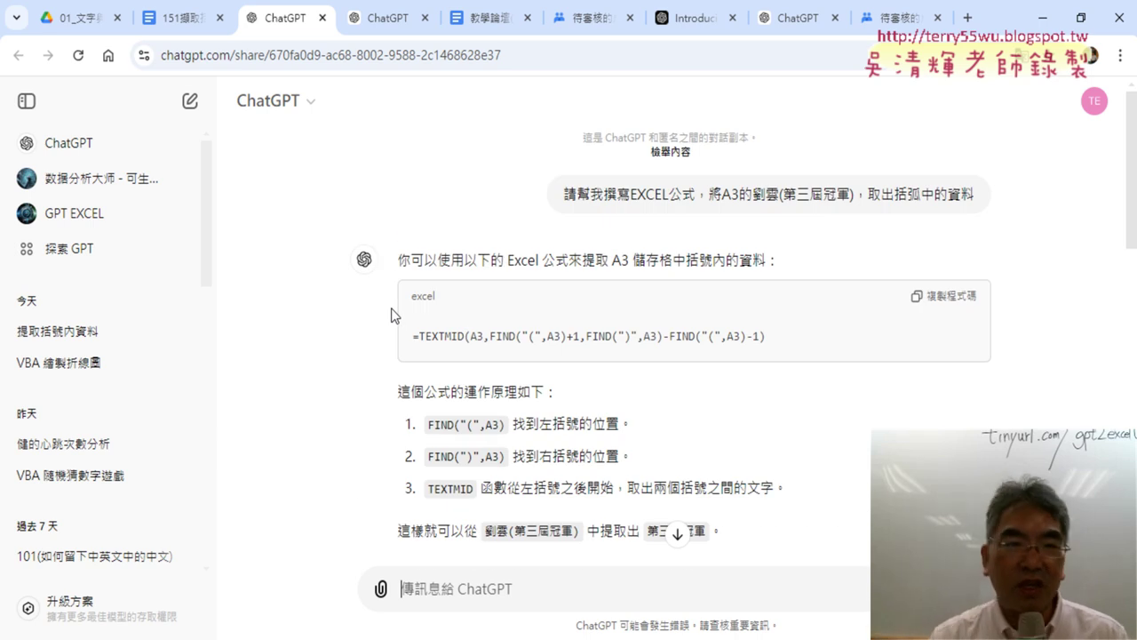
pyautogui.click(67, 20)
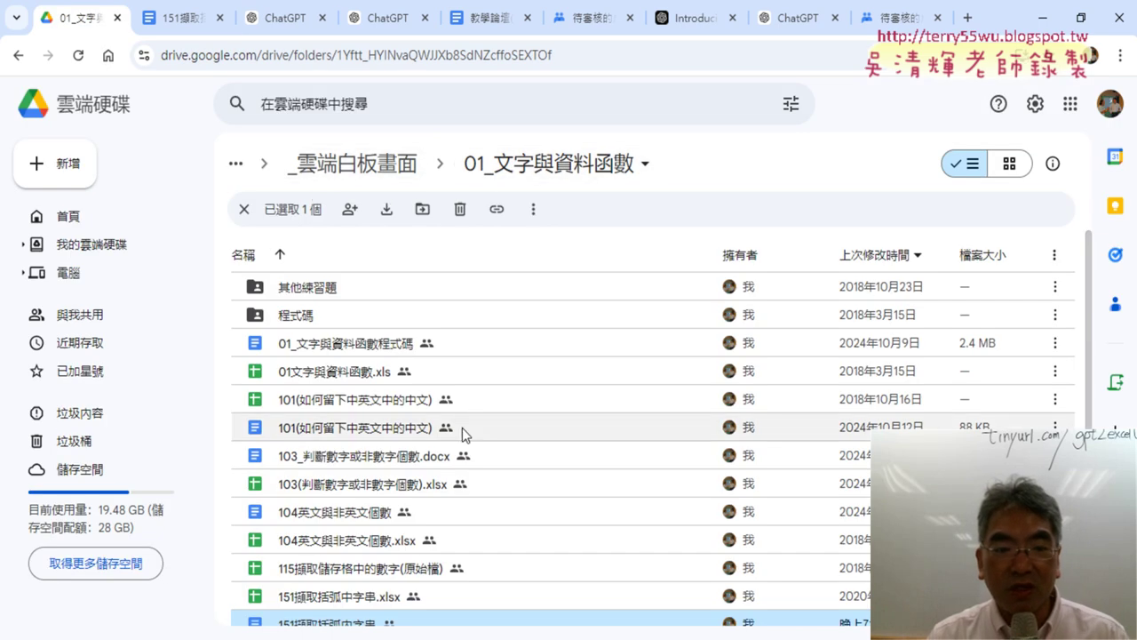
# Scroll Drive's file list down to 151擷取括弧內字串 and bring up its open document.
pyautogui.scroll(-2, 462, 428)
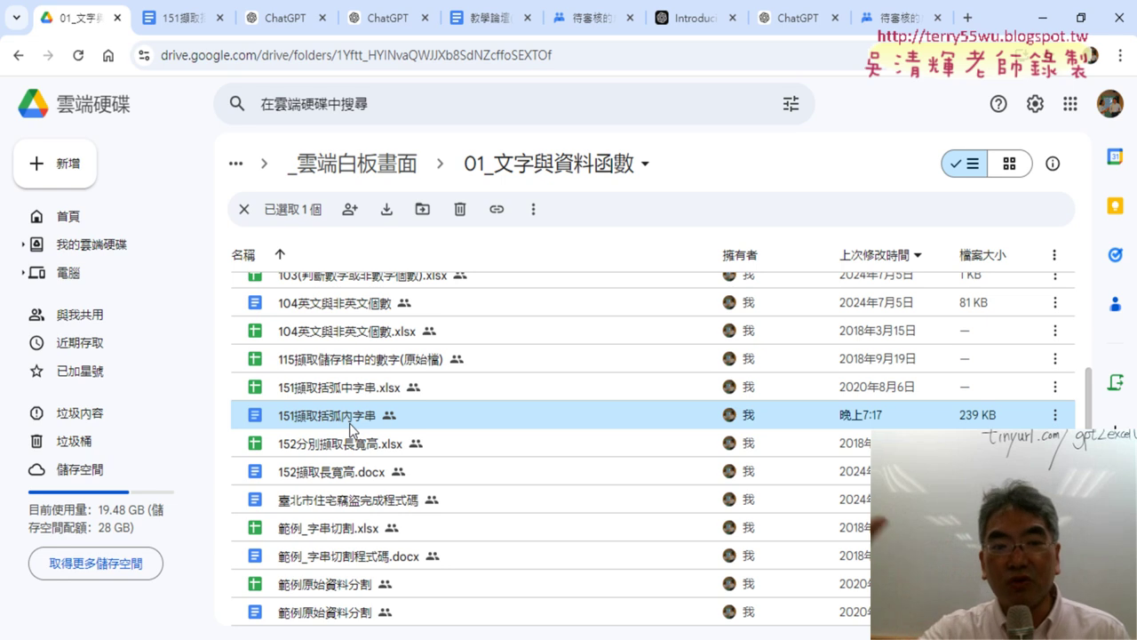
pyautogui.click(182, 18)
# Scroll through the notes and highlight the FIND and IFERROR parts of the formula.
pyautogui.scroll(2, 723, 333)
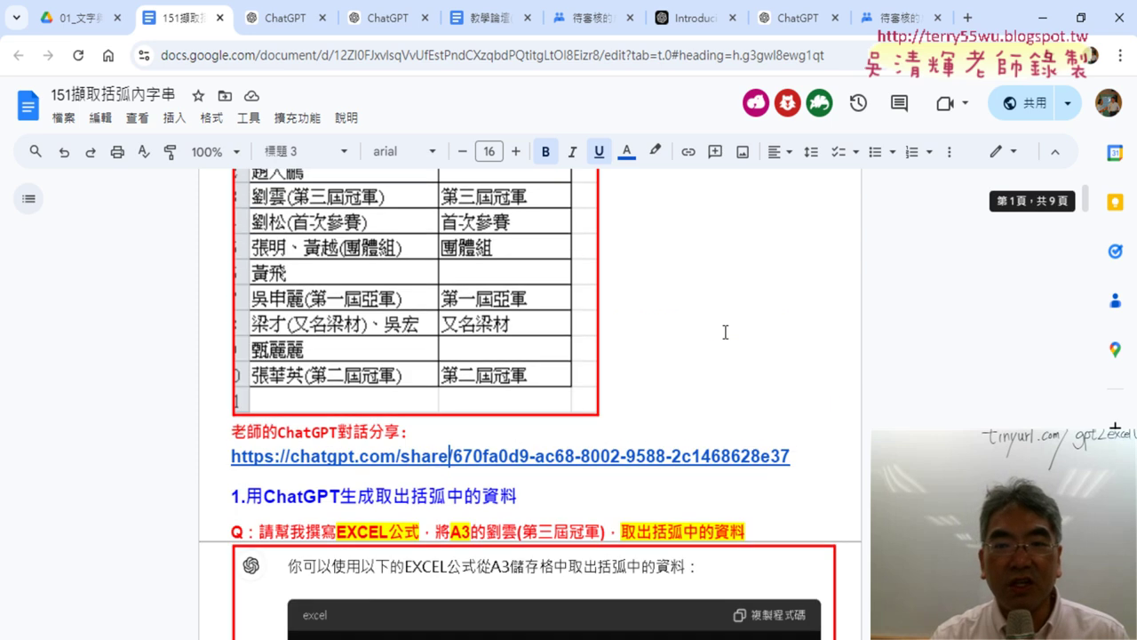
pyautogui.scroll(2, 723, 332)
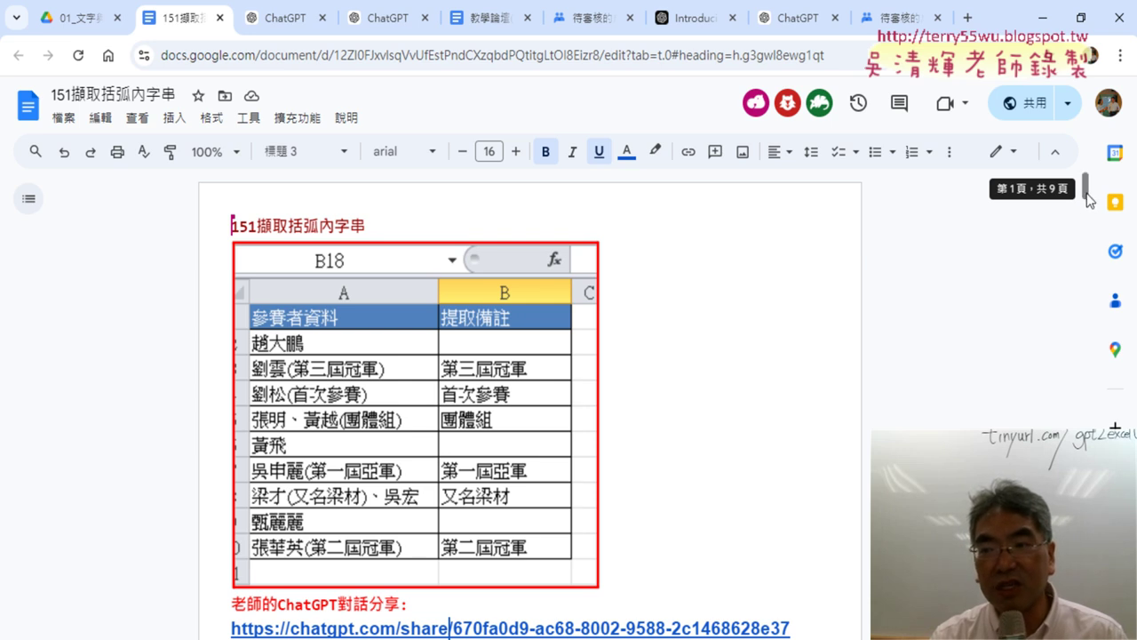
pyautogui.moveTo(1087, 188)
pyautogui.mouseDown()
pyautogui.moveTo(1087, 342)
pyautogui.moveTo(1084, 332)
pyautogui.mouseUp()
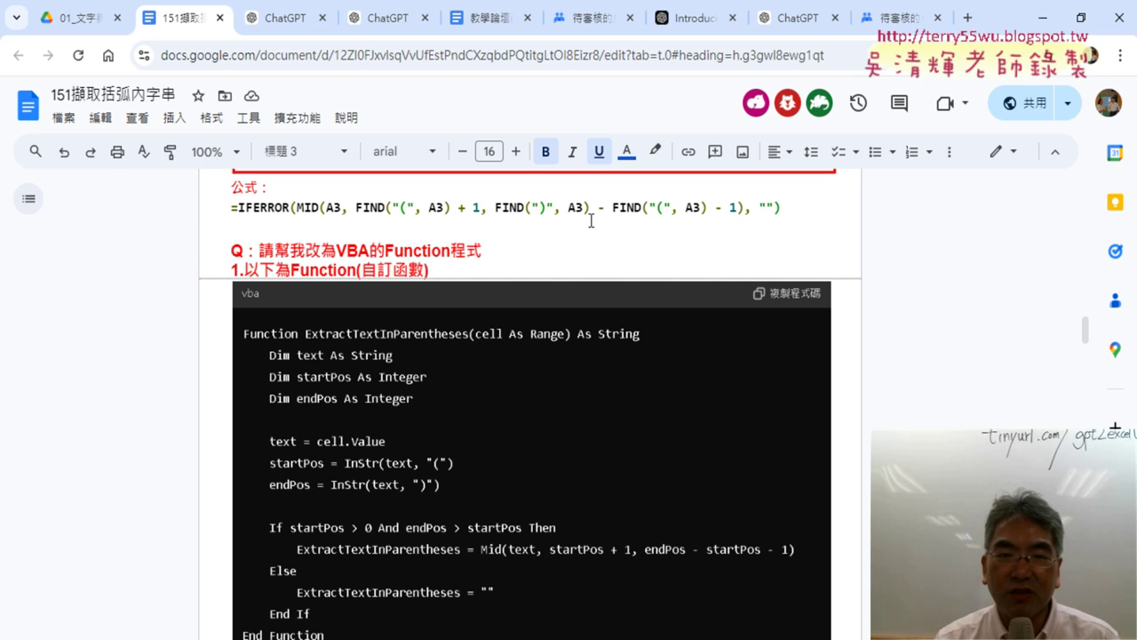
pyautogui.moveTo(494, 207); pyautogui.dragTo(547, 207)
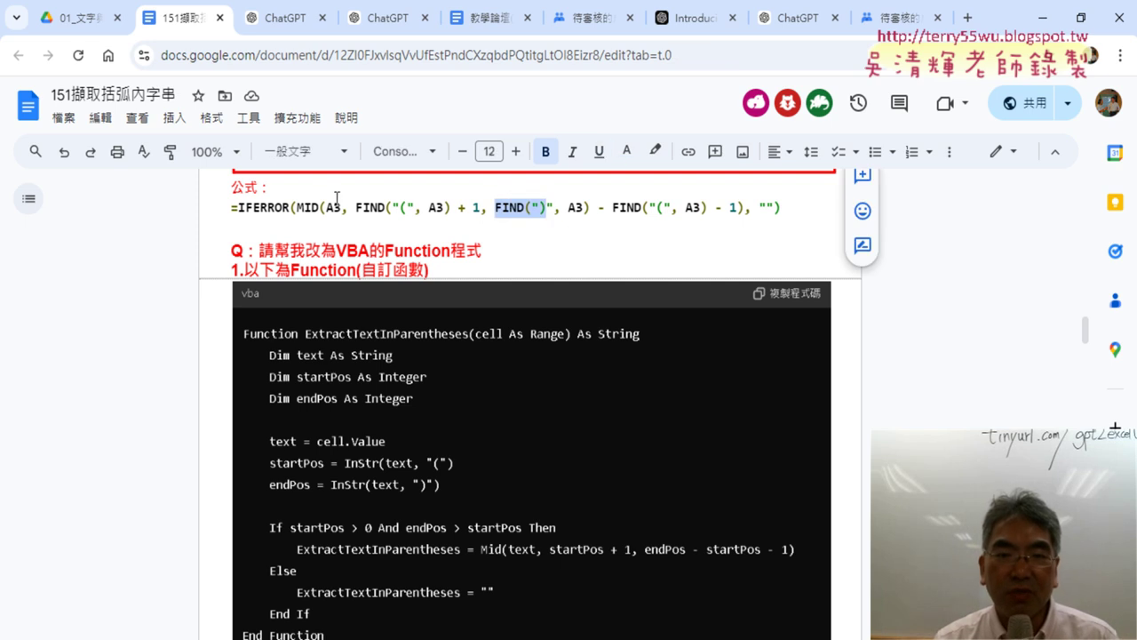
pyautogui.moveTo(234, 208); pyautogui.dragTo(289, 213)
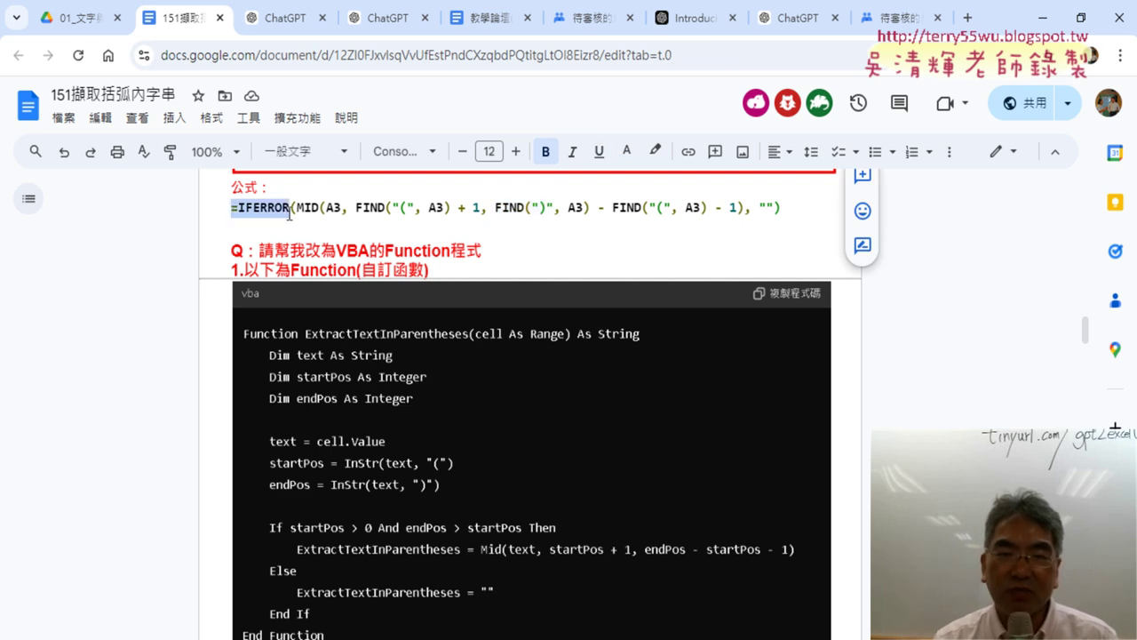
# Back in ChatGPT, close the share-link window and highlight TEXTMID in the suggested formula.
pyautogui.click(798, 17)
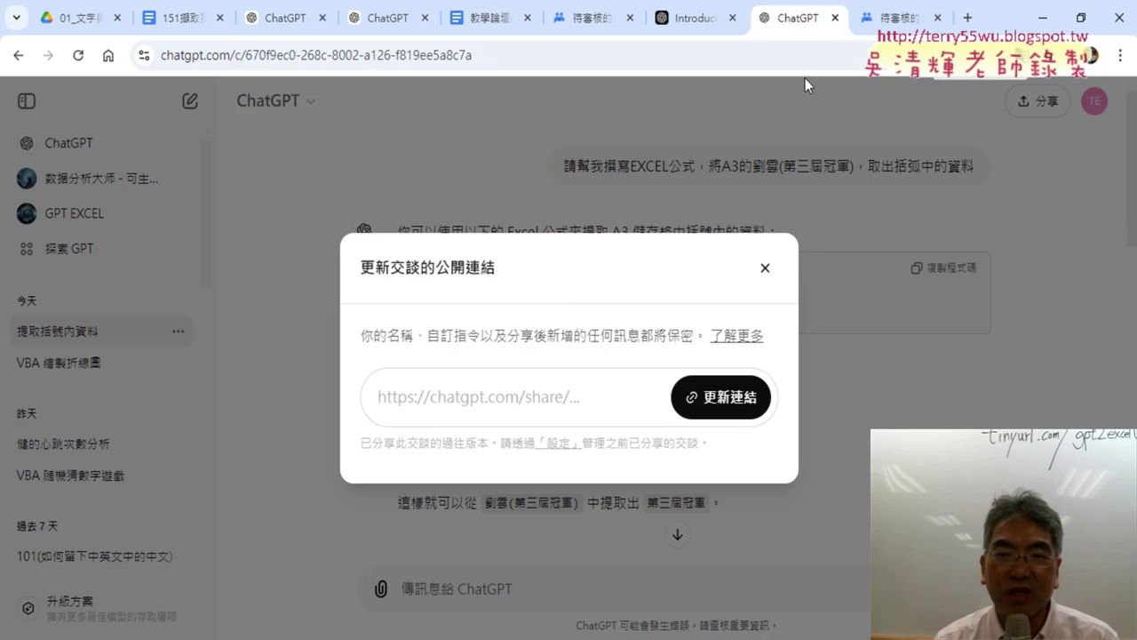
pyautogui.click(765, 267)
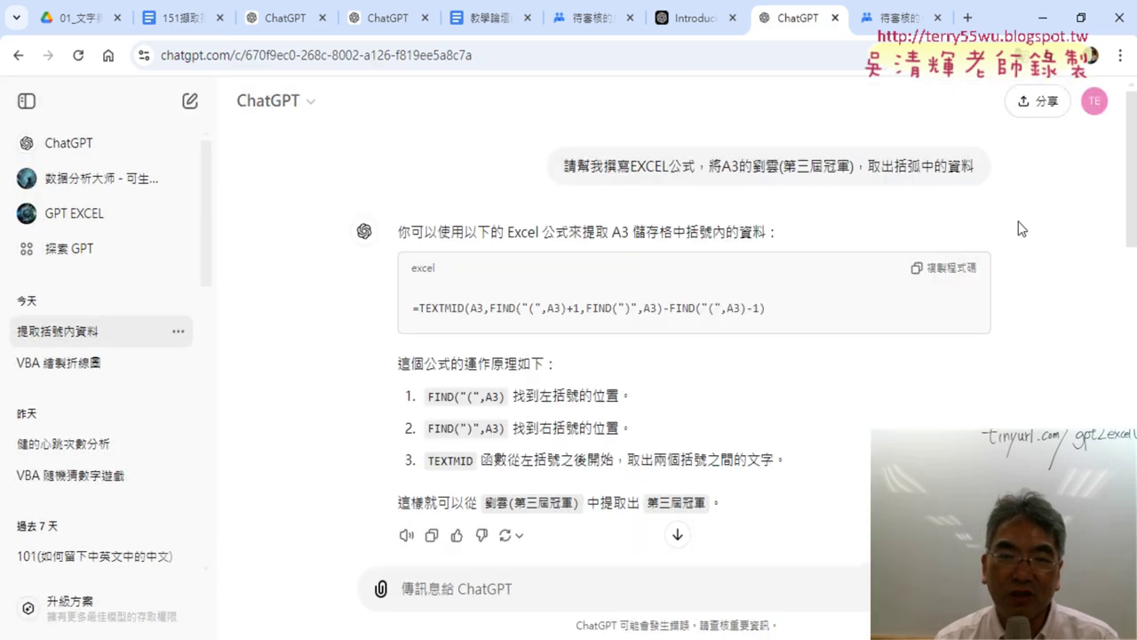
pyautogui.scroll(-1, 503, 243)
pyautogui.moveTo(418, 222); pyautogui.dragTo(472, 217)
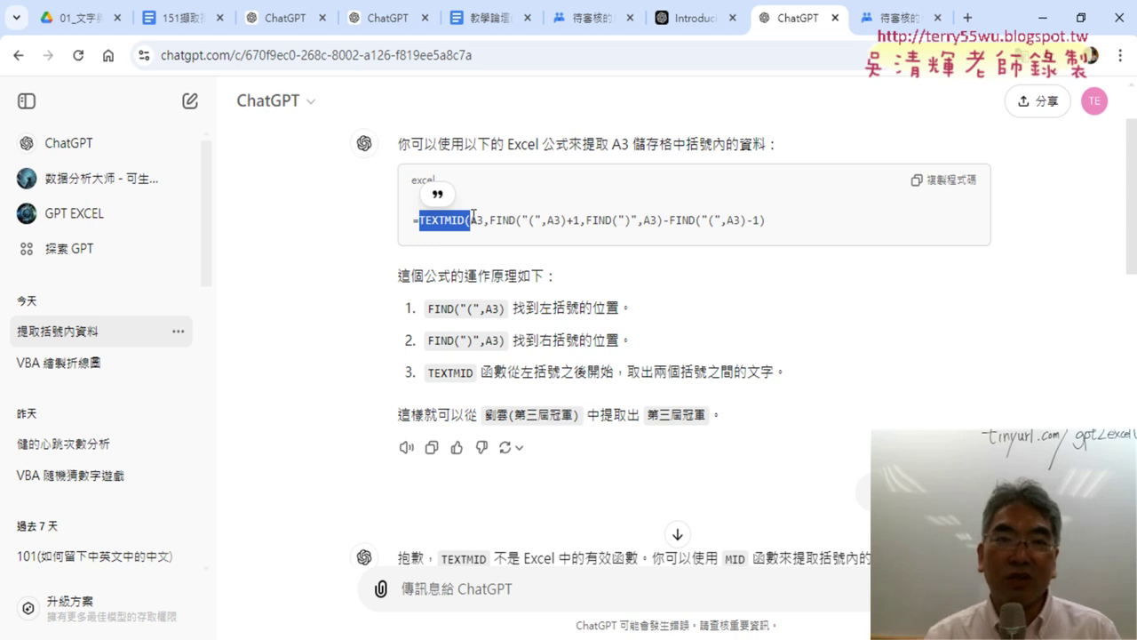
pyautogui.scroll(1, 474, 215)
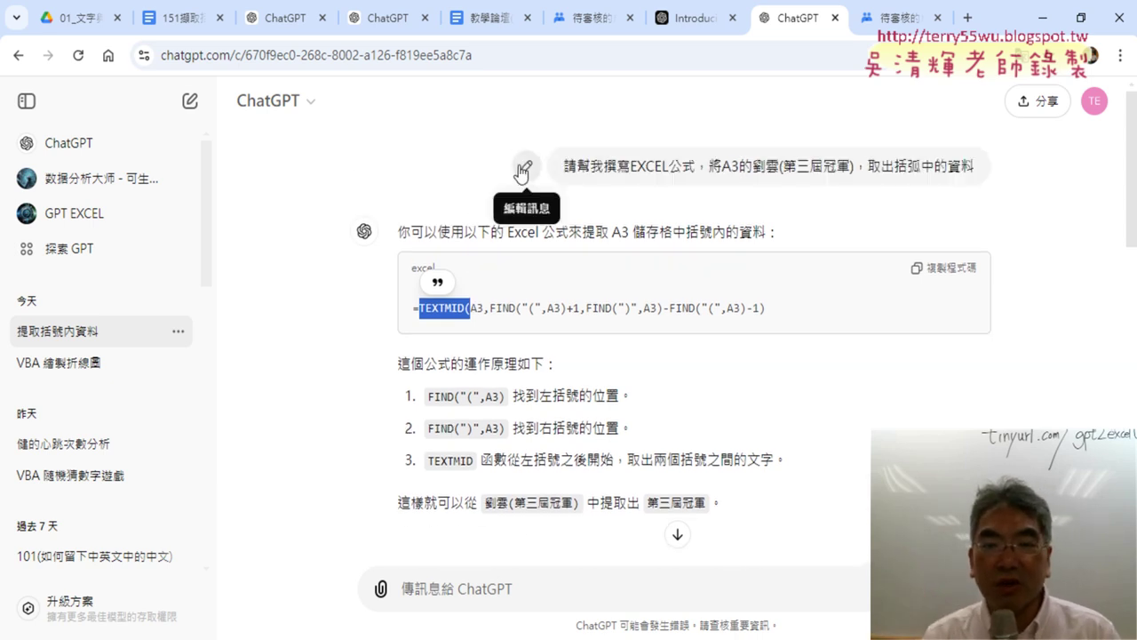
# Edit the first question about extracting A3's bracketed text.
pyautogui.click(521, 158)
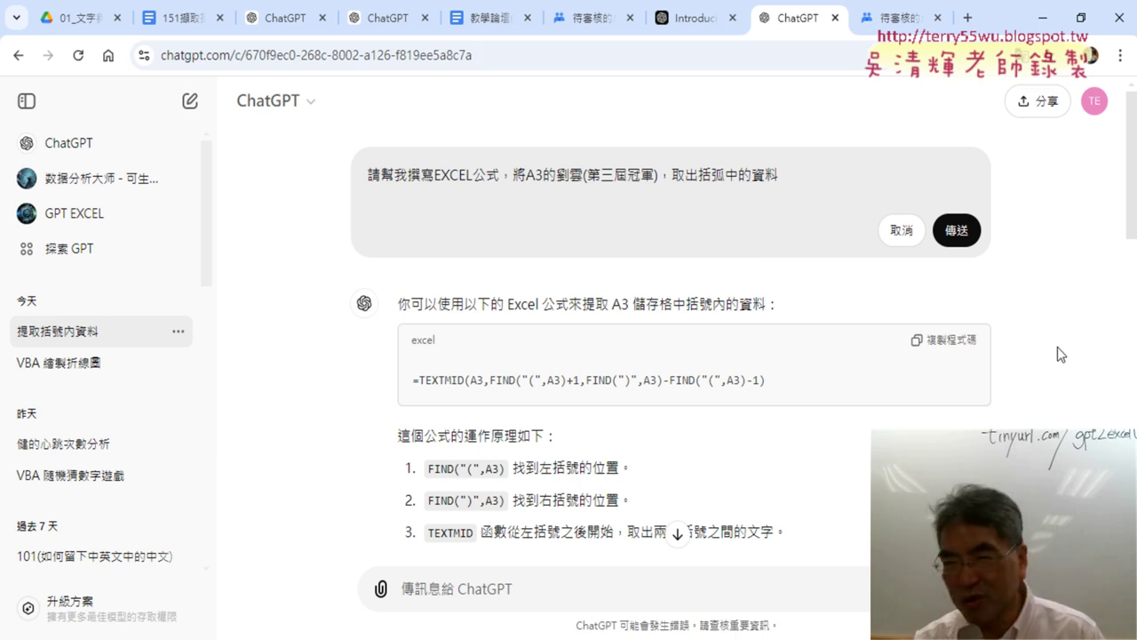
# Cancel the edit, highlight the #VALUE! follow-up, and scroll to the IFERROR(MID(...)) answer.
pyautogui.press('Escape')
pyautogui.scroll(-3, 1057, 347)
pyautogui.moveTo(870, 300); pyautogui.dragTo(983, 306)
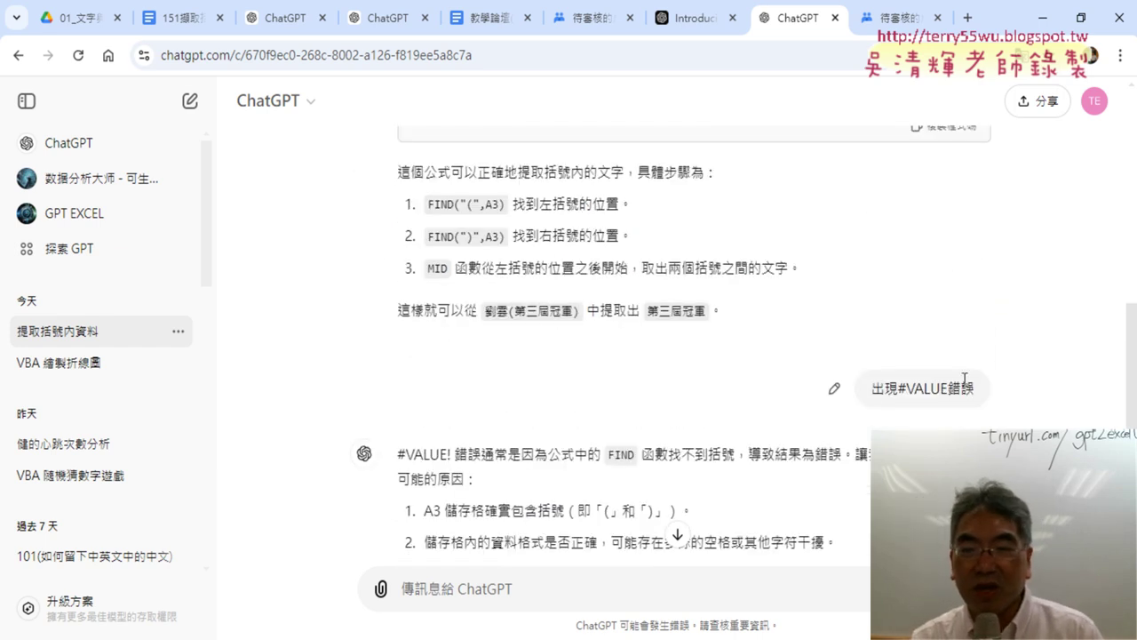
pyautogui.moveTo(870, 391); pyautogui.dragTo(985, 405)
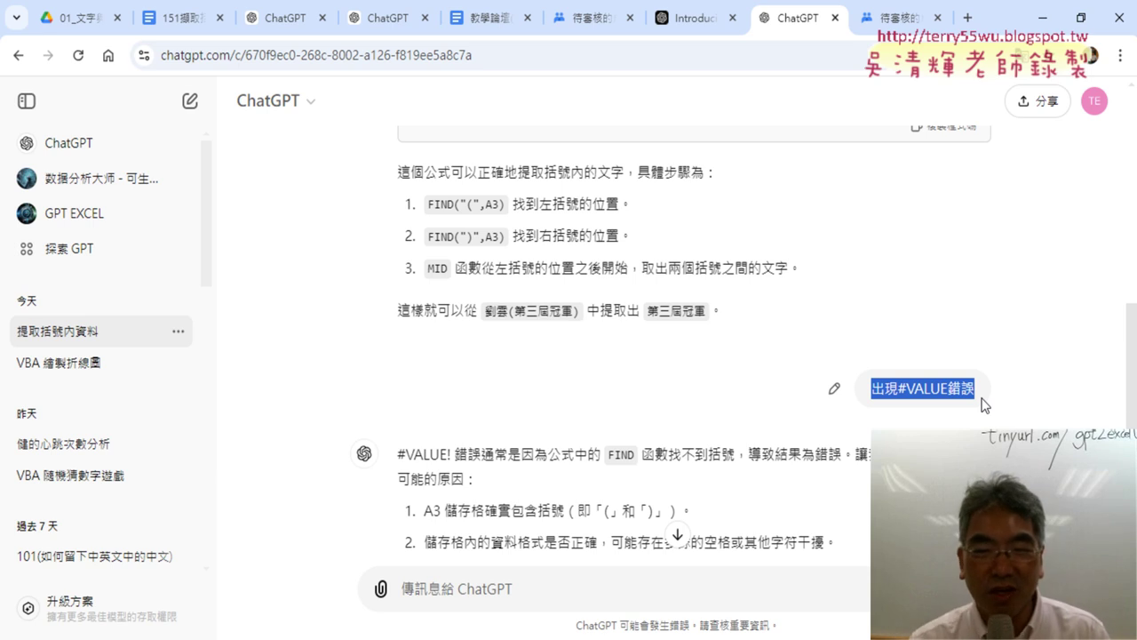
pyautogui.scroll(-2, 1052, 308)
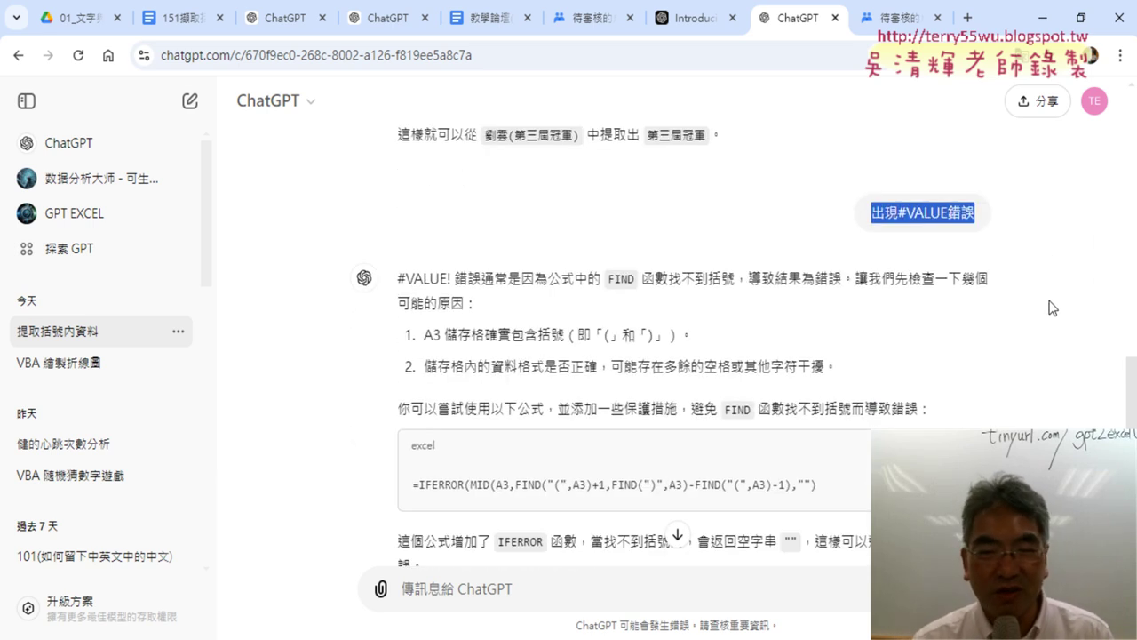
pyautogui.scroll(-1, 1053, 307)
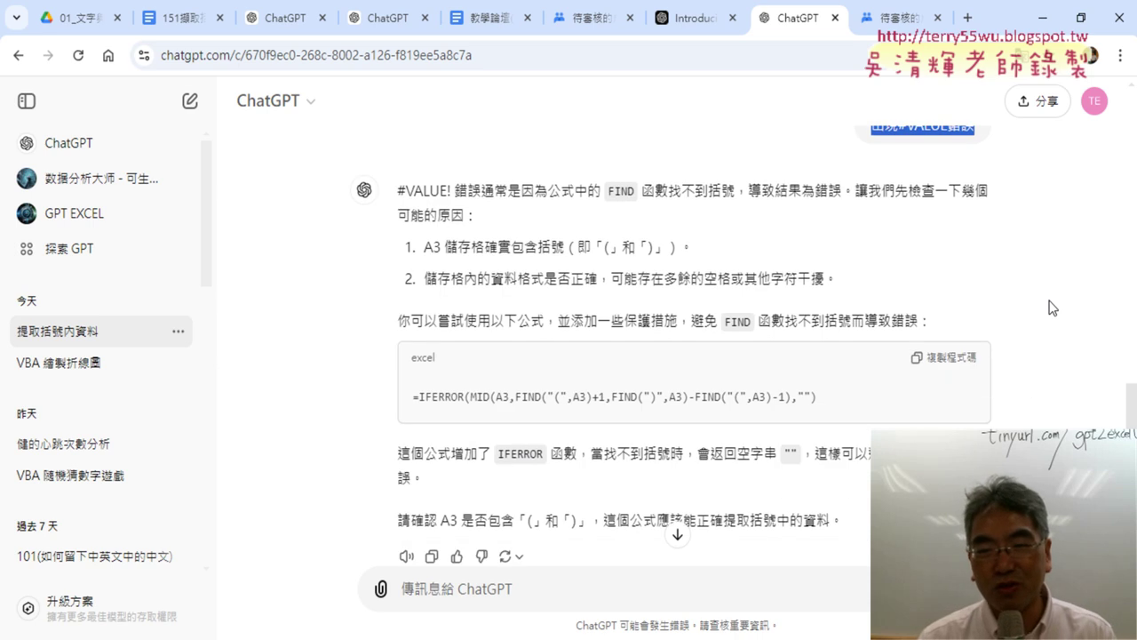
pyautogui.scroll(-1, 1053, 308)
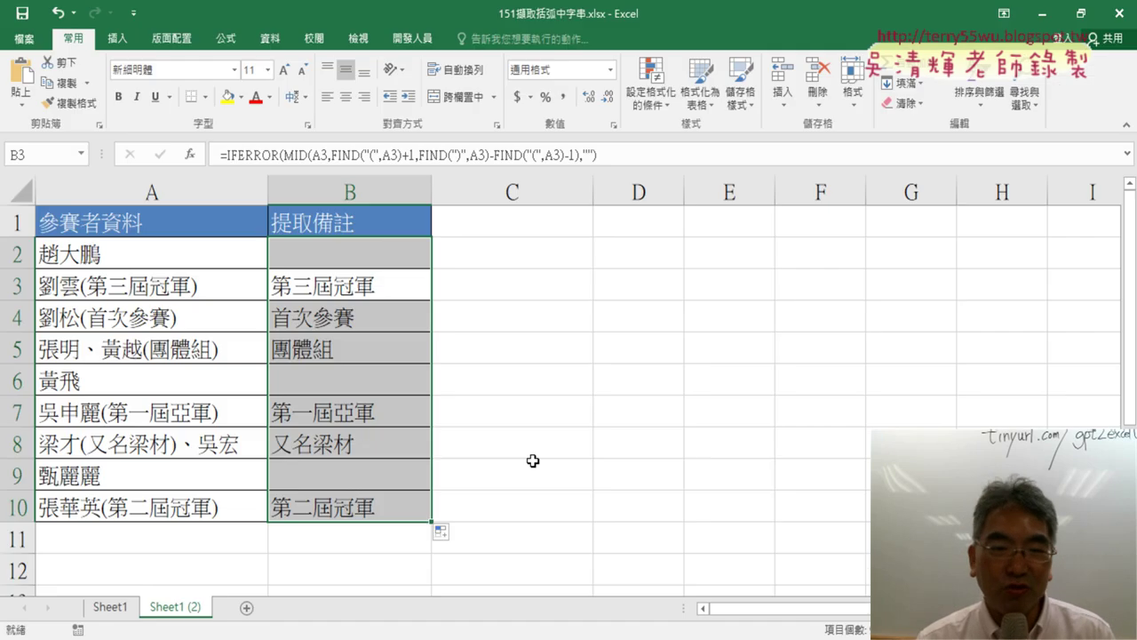
# Delete the duplicate Sheet1 (2) sheet from the workbook.
pyautogui.click(369, 256)
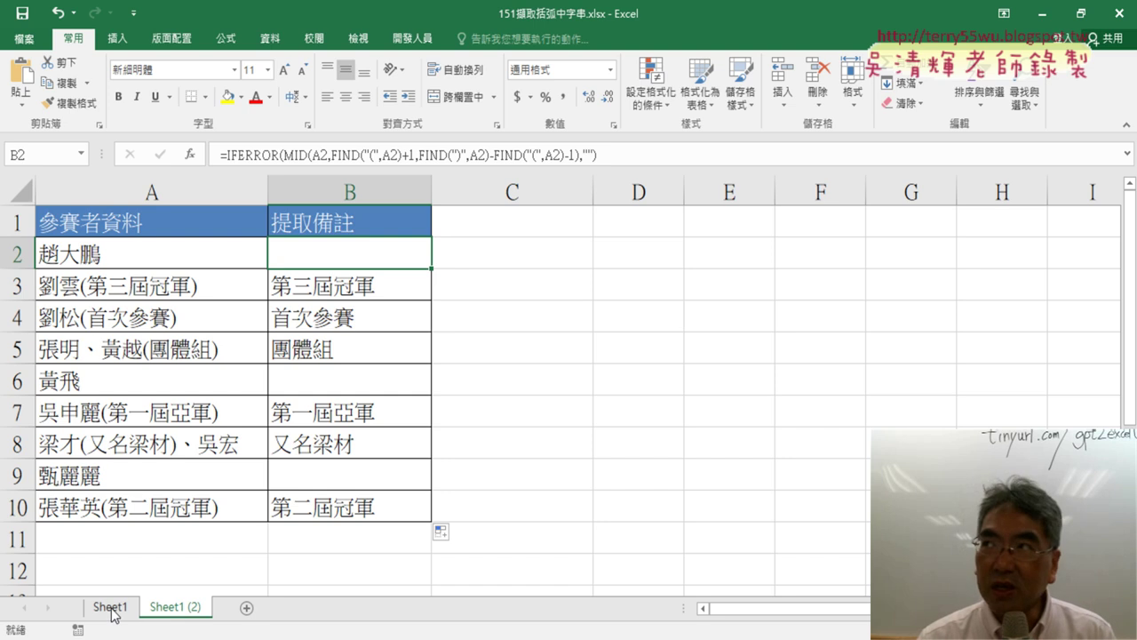
pyautogui.rightClick(191, 610)
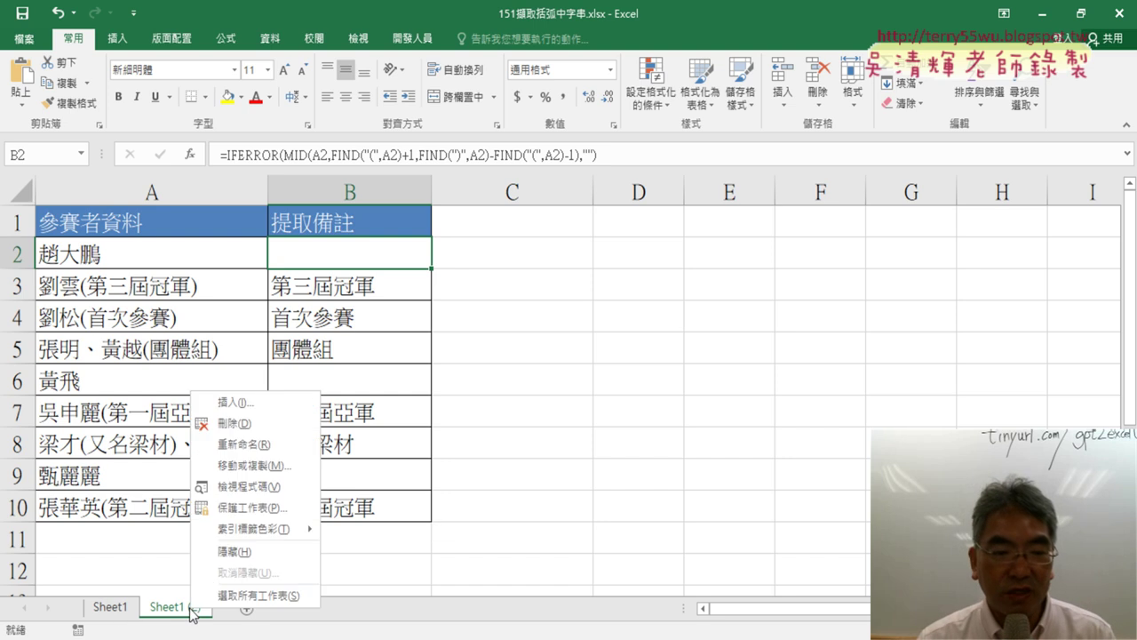
pyautogui.click(236, 430)
pyautogui.click(537, 377)
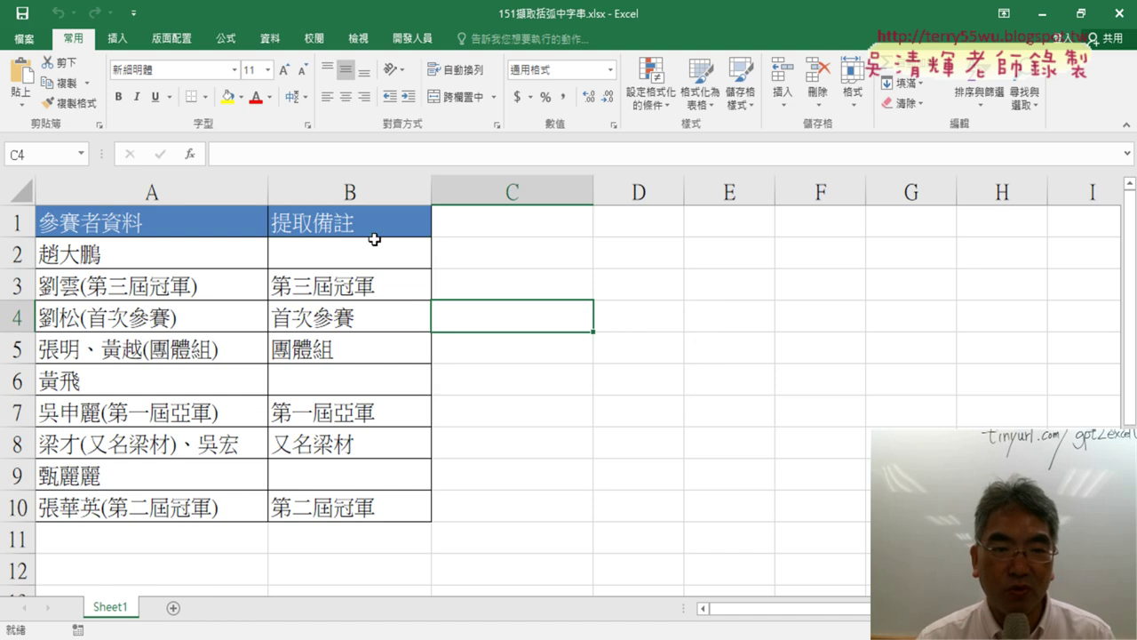
pyautogui.click(372, 260)
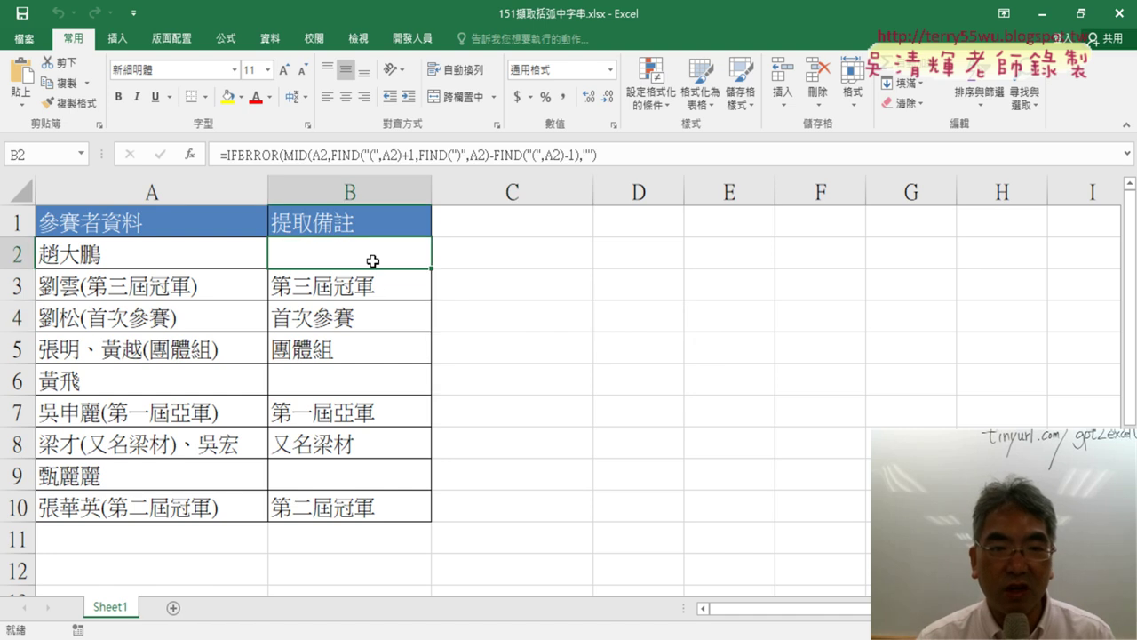
# Rename Sheet1 to 公式 and inspect the formula in B2.
pyautogui.doubleClick(121, 609)
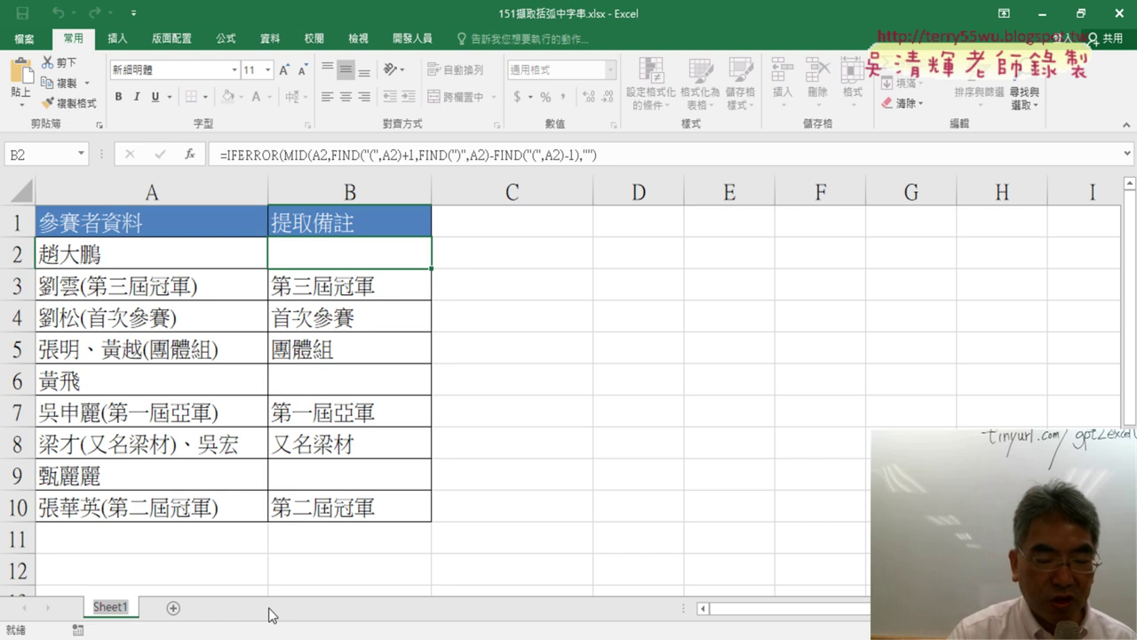
pyautogui.write('vx')
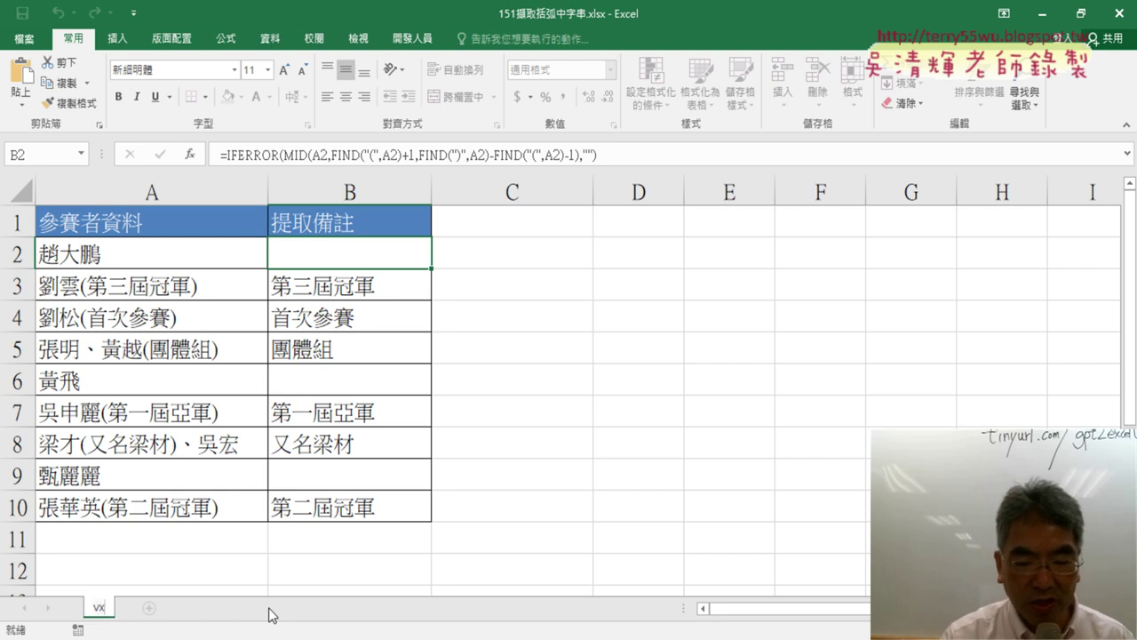
pyautogui.press('BackSpace')
pyautogui.press('BackSpace')
pyautogui.write('ㄍㄨ')
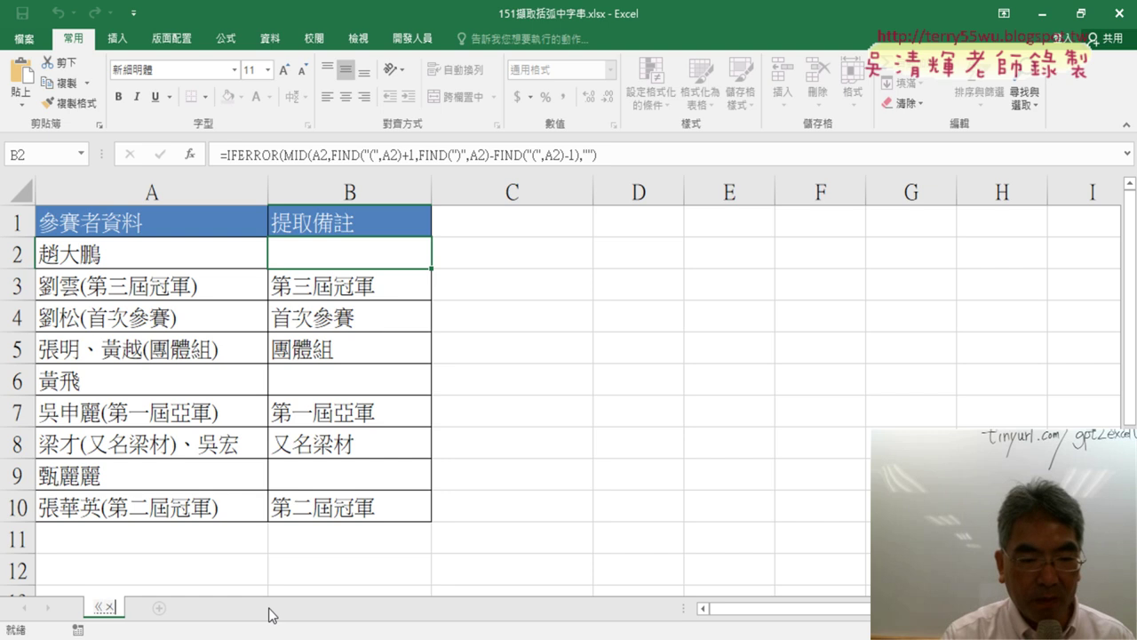
pyautogui.write('ㄥ')
pyautogui.press('space')
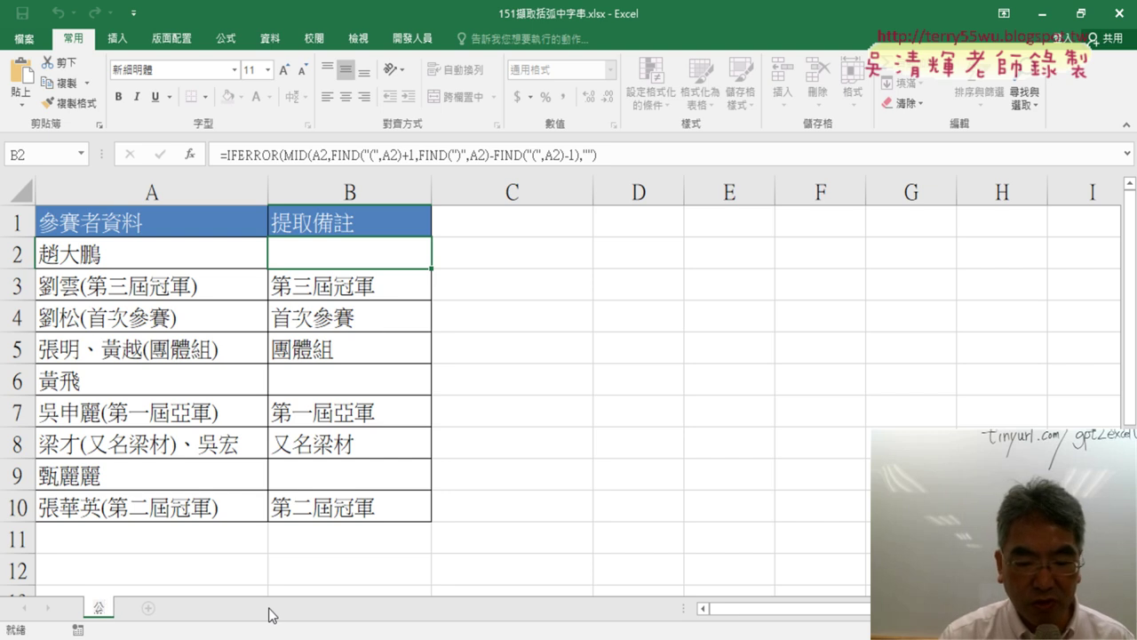
pyautogui.write('ㄕ')
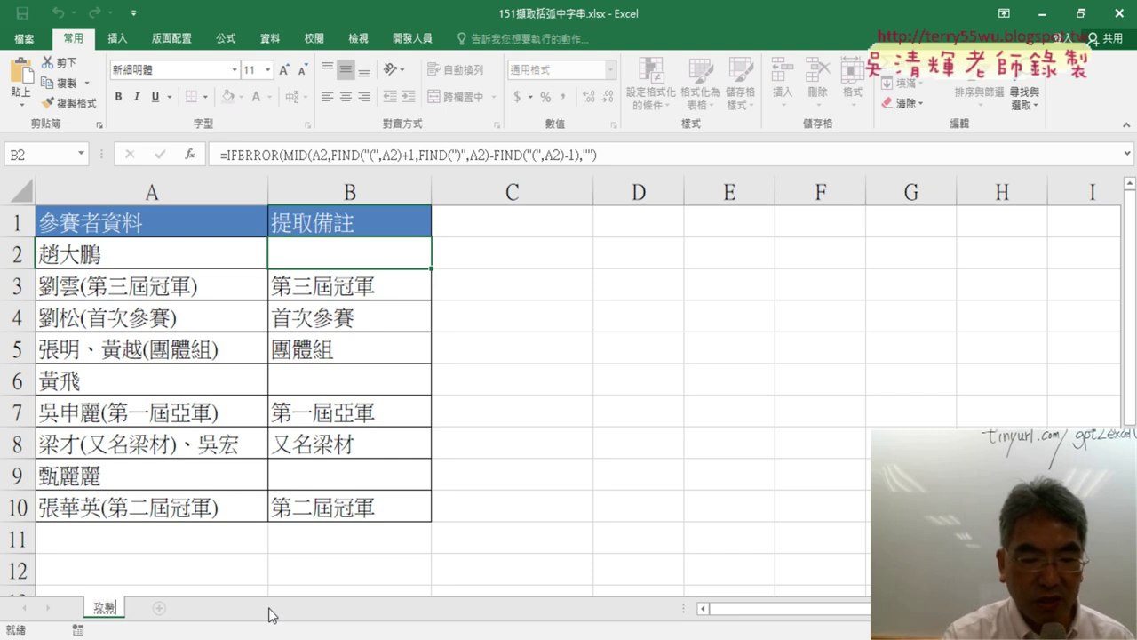
pyautogui.press('Down')
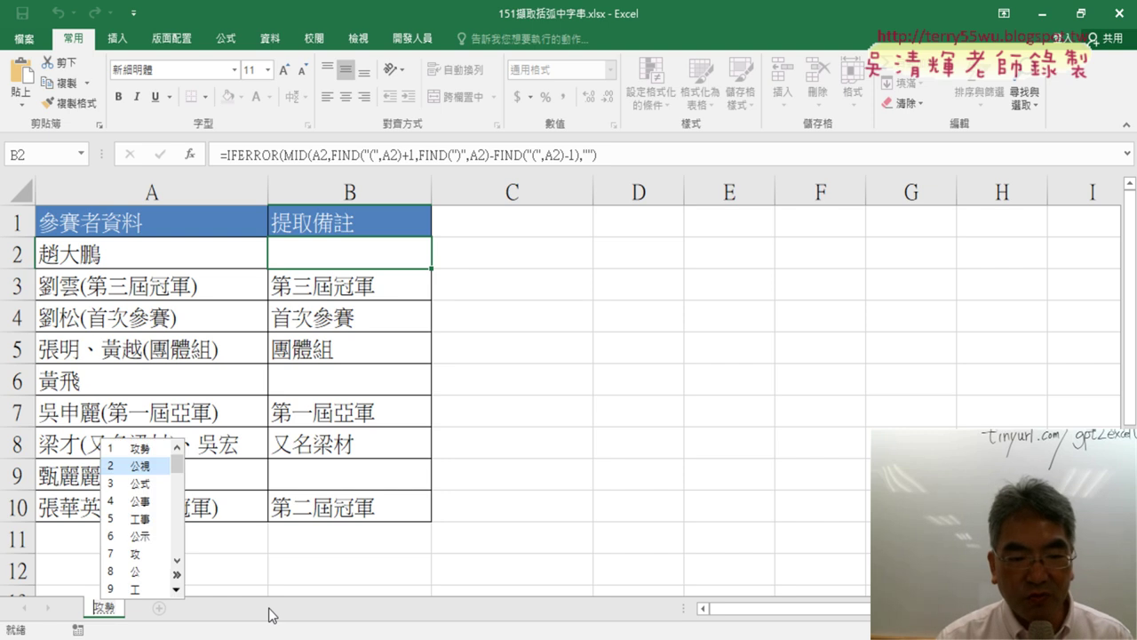
pyautogui.press('Down')
pyautogui.press('Return')
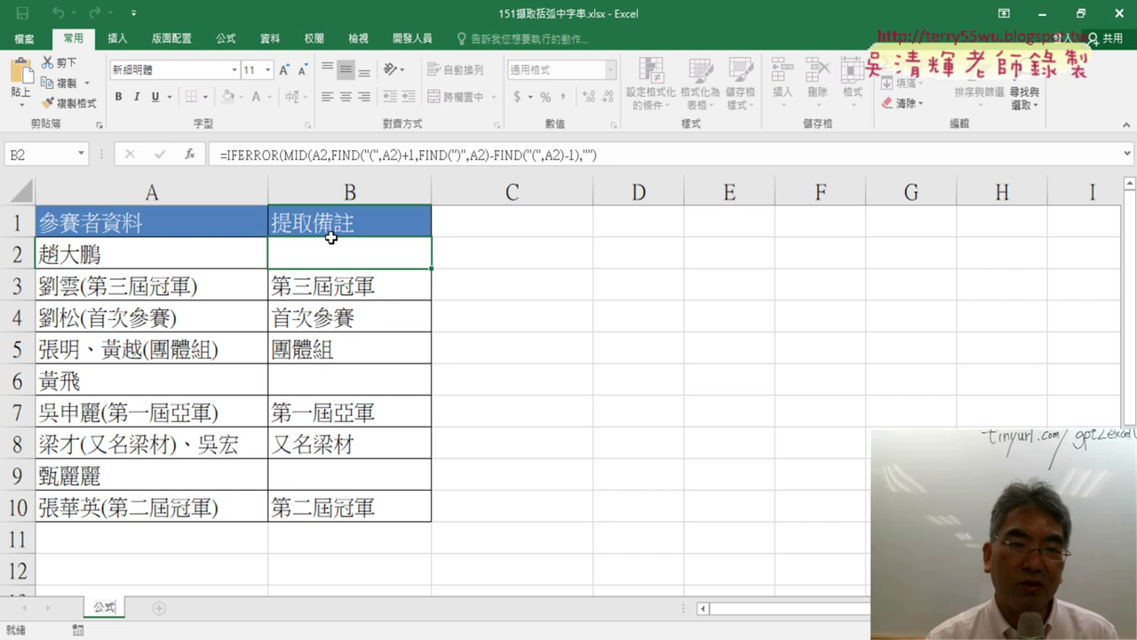
pyautogui.click(604, 156)
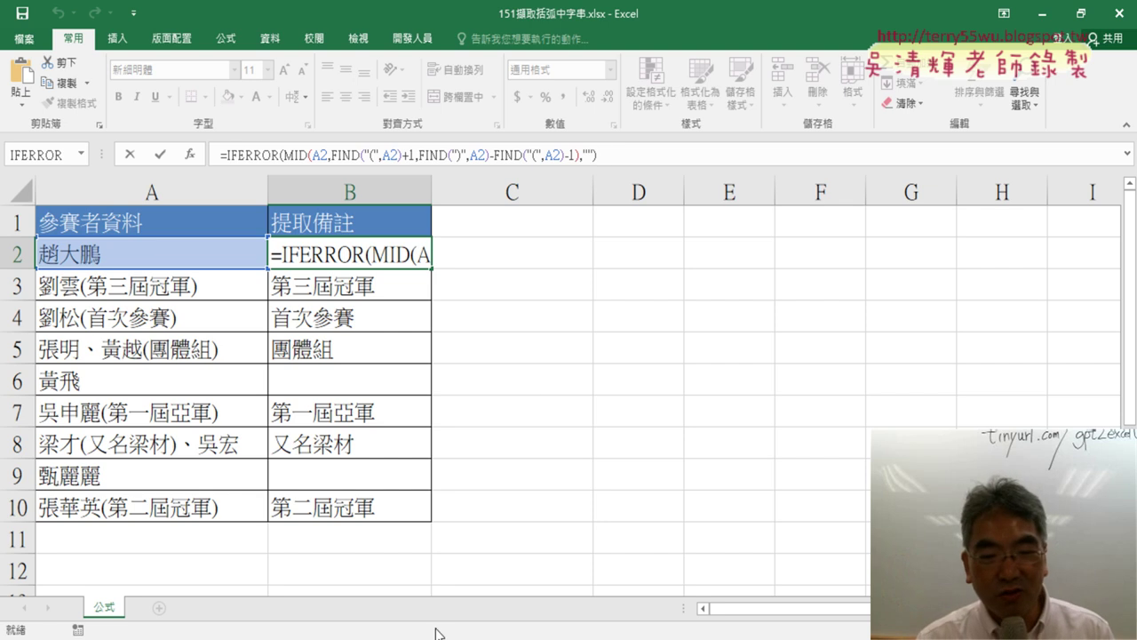
# Cancel the pending edit of the original prompt and return to the message box below the IFERROR reply.
pyautogui.moveTo(368, 636)
pyautogui.click(368, 577)
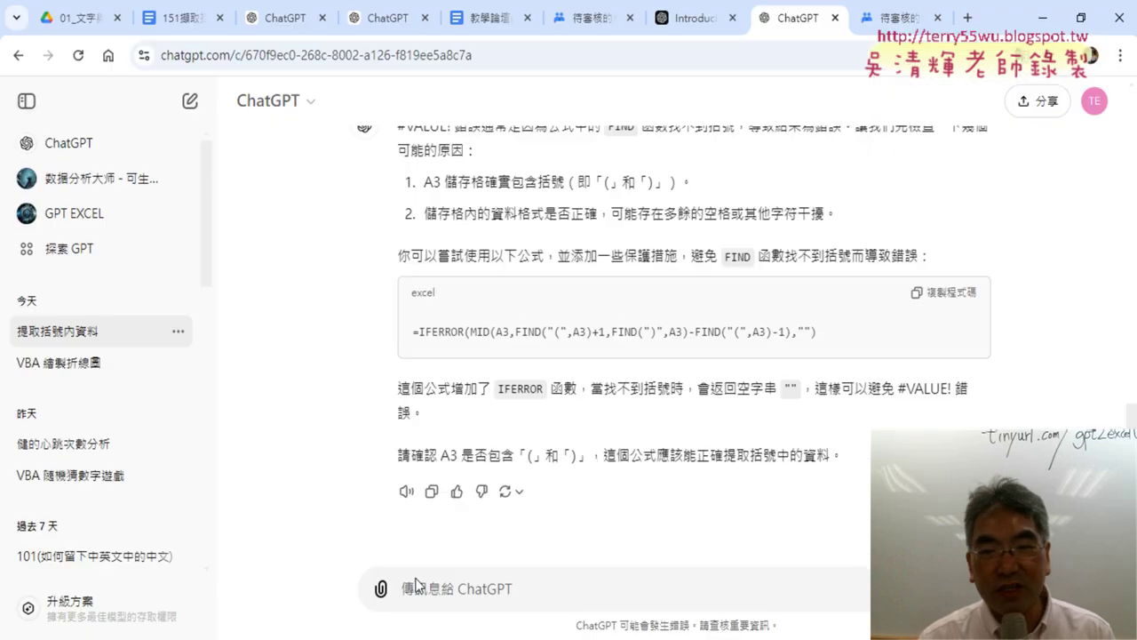
pyautogui.scroll(4, 762, 393)
pyautogui.scroll(1, 762, 393)
pyautogui.scroll(1, 761, 394)
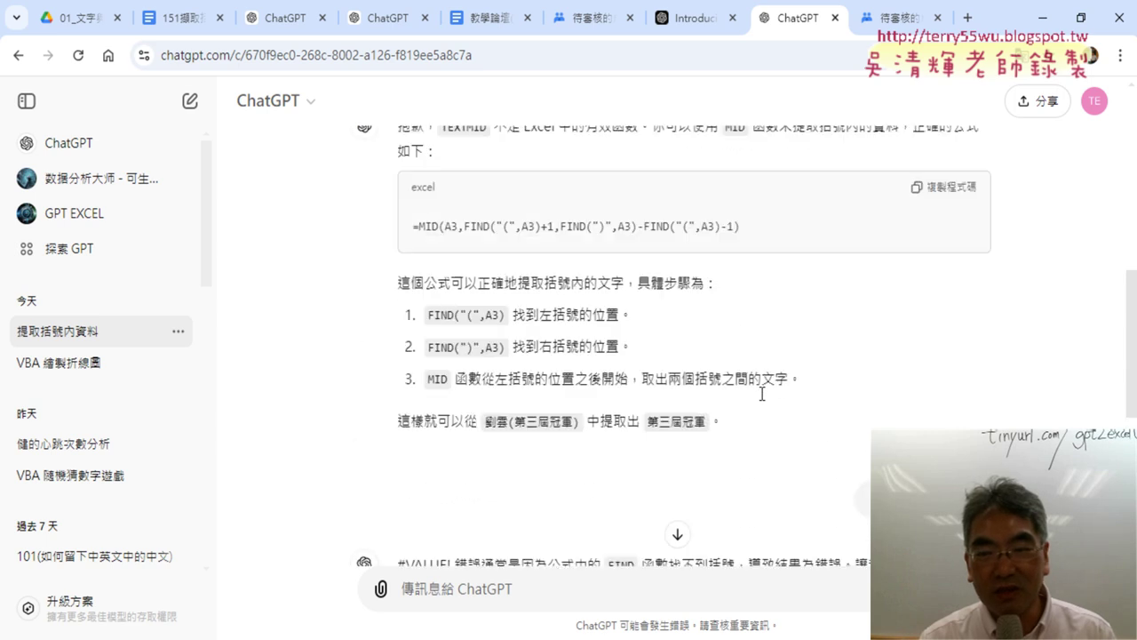
pyautogui.scroll(1, 761, 393)
pyautogui.scroll(2, 762, 396)
pyautogui.scroll(5, 761, 394)
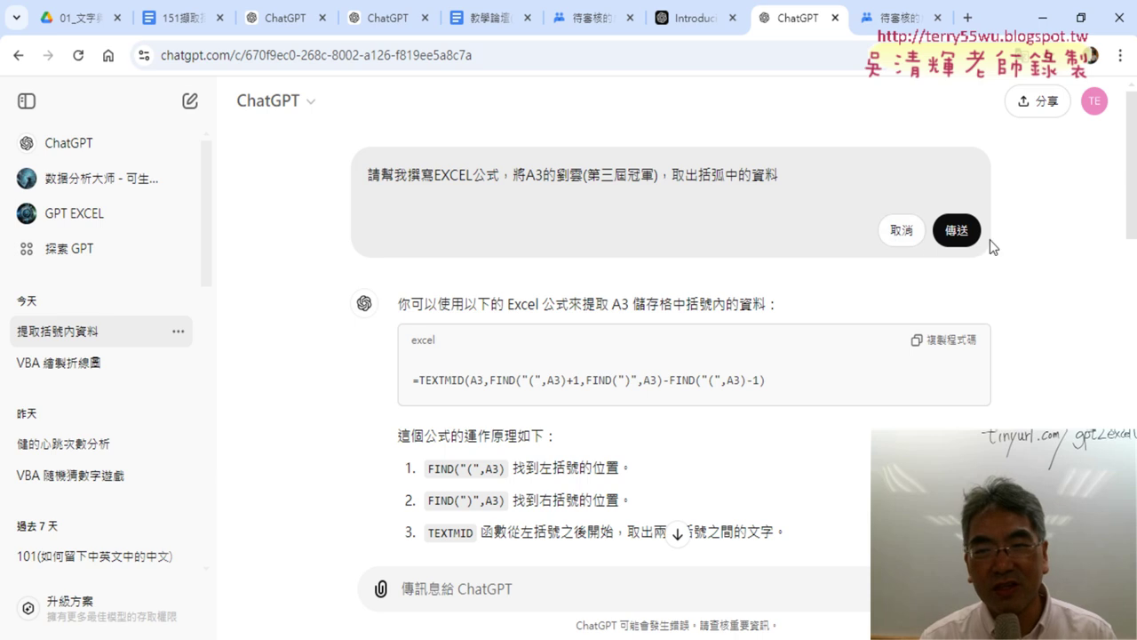
pyautogui.click(905, 236)
pyautogui.moveTo(566, 164); pyautogui.dragTo(1004, 169)
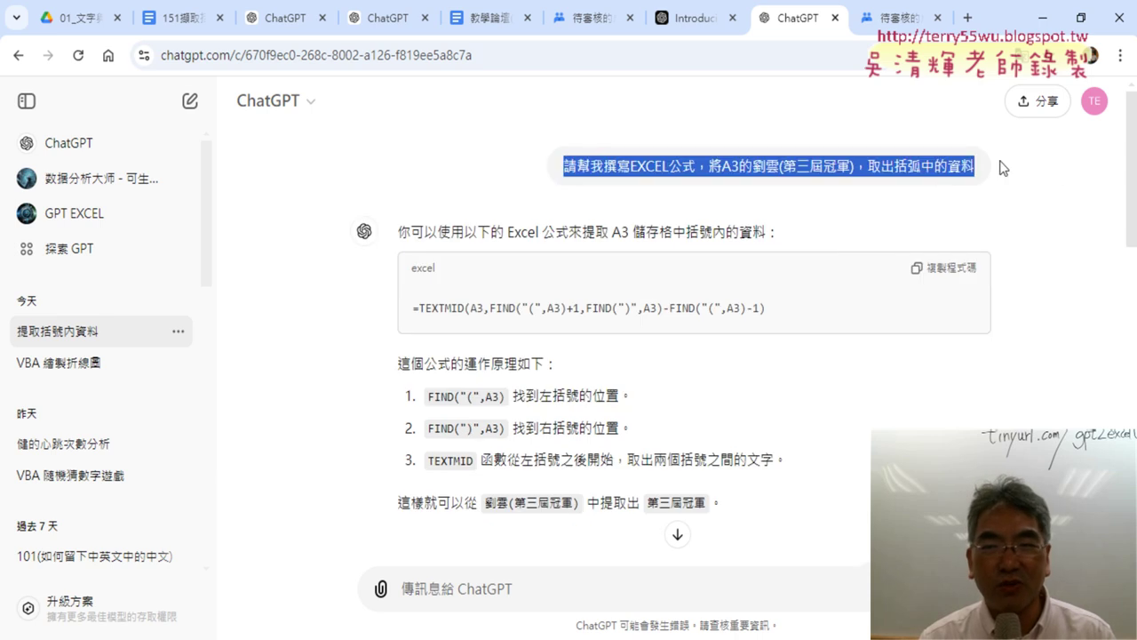
pyautogui.scroll(-4, 944, 257)
pyautogui.scroll(-6, 960, 275)
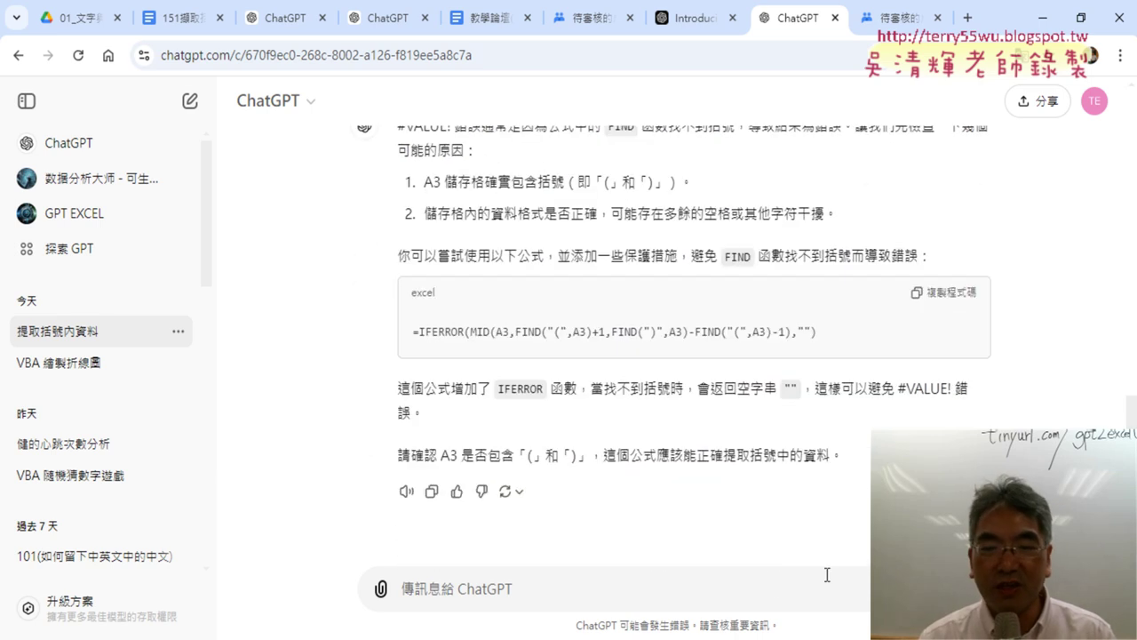
pyautogui.click(776, 579)
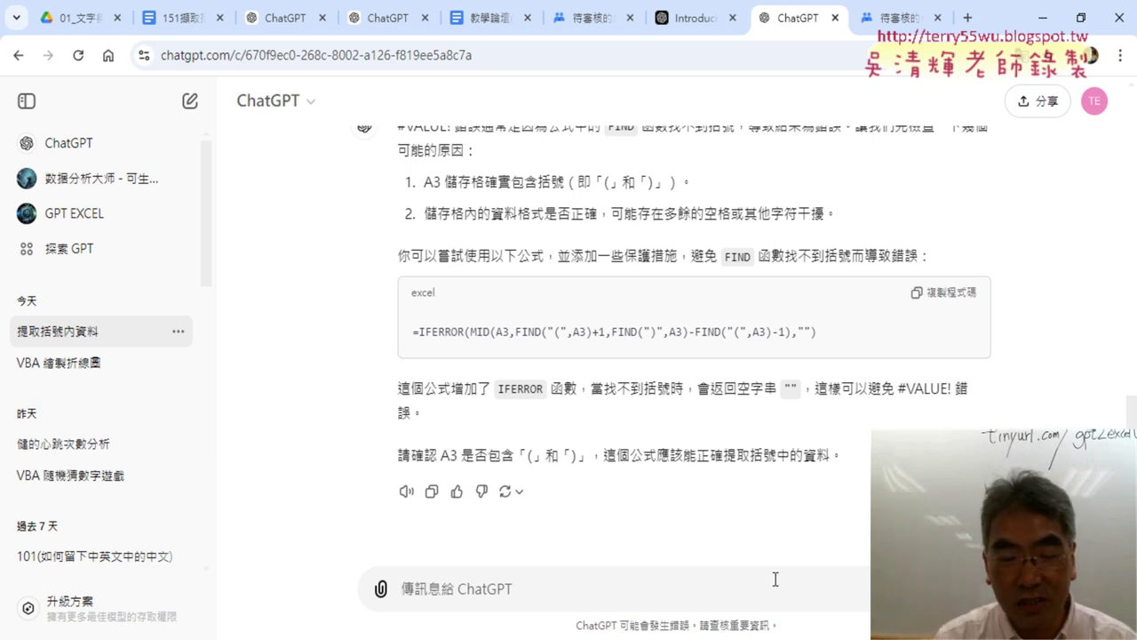
# Send ChatGPT the request 改為VBA的Function程式.
pyautogui.write('bl')
pyautogui.press('BackSpace')
pyautogui.press('BackSpace')
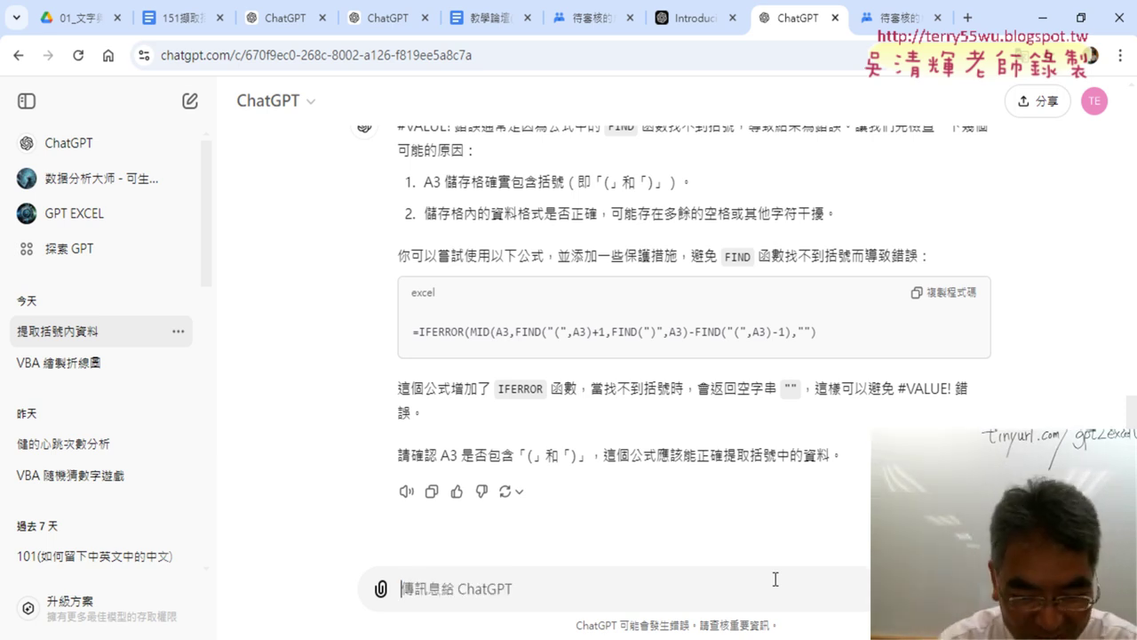
pyautogui.write('ㄋ能')
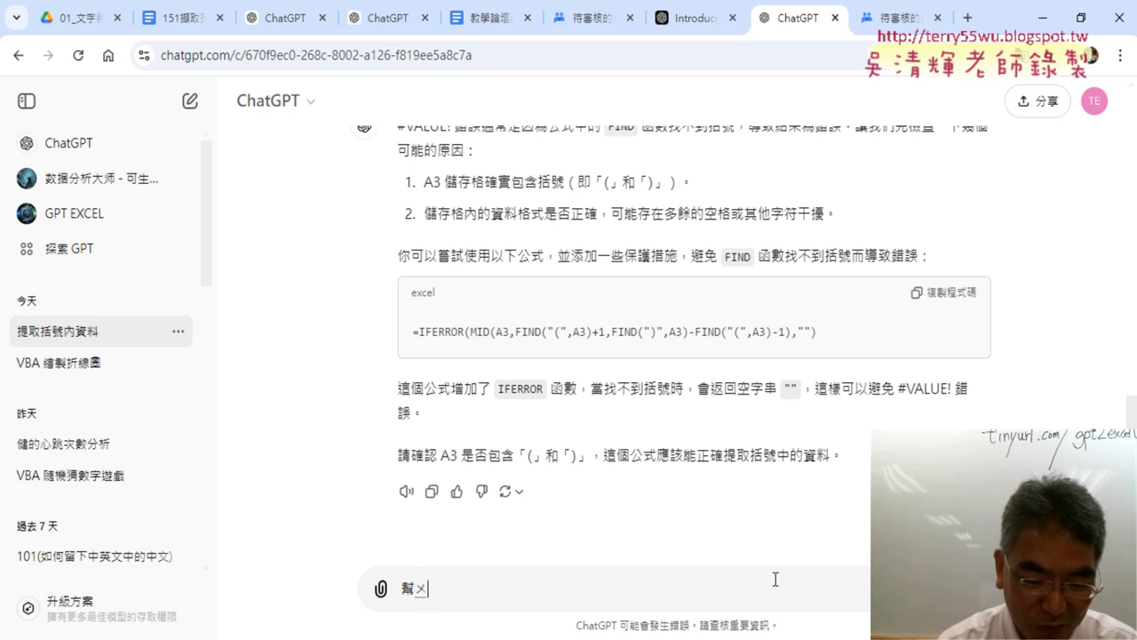
pyautogui.write('《')
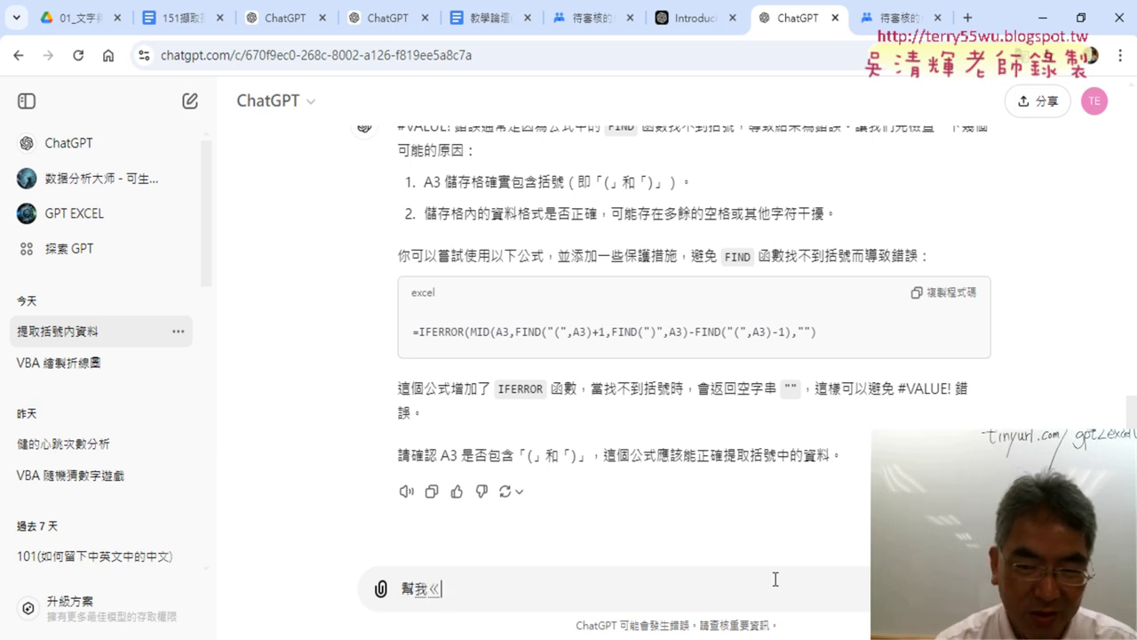
pyautogui.press('BackSpace')
pyautogui.press('BackSpace')
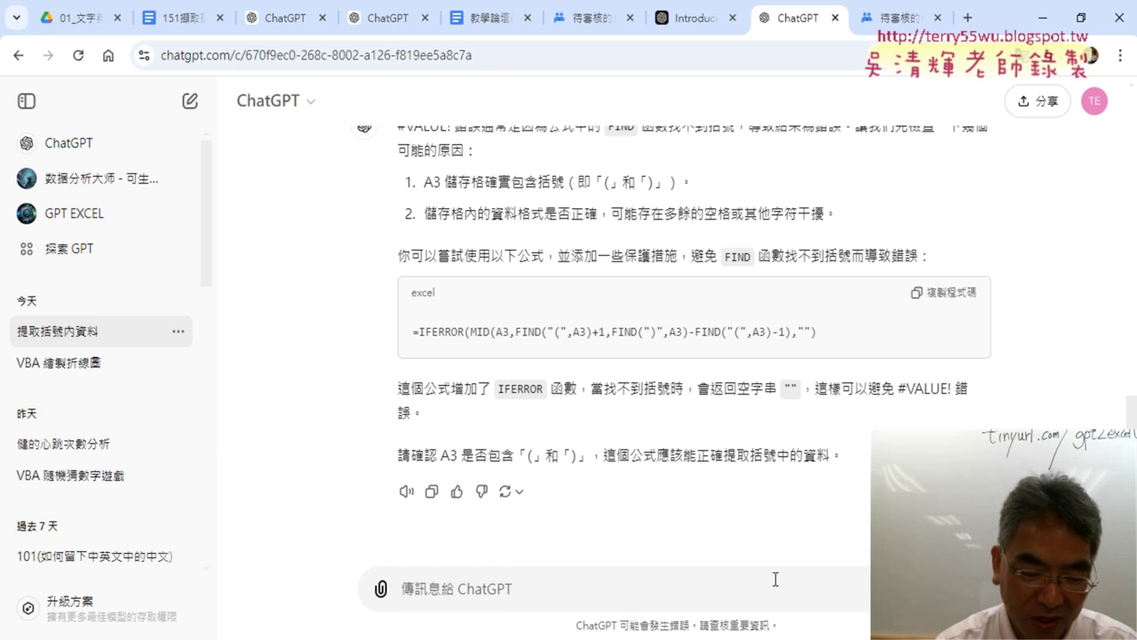
pyautogui.write('改ㄨ')
pyautogui.write('為')
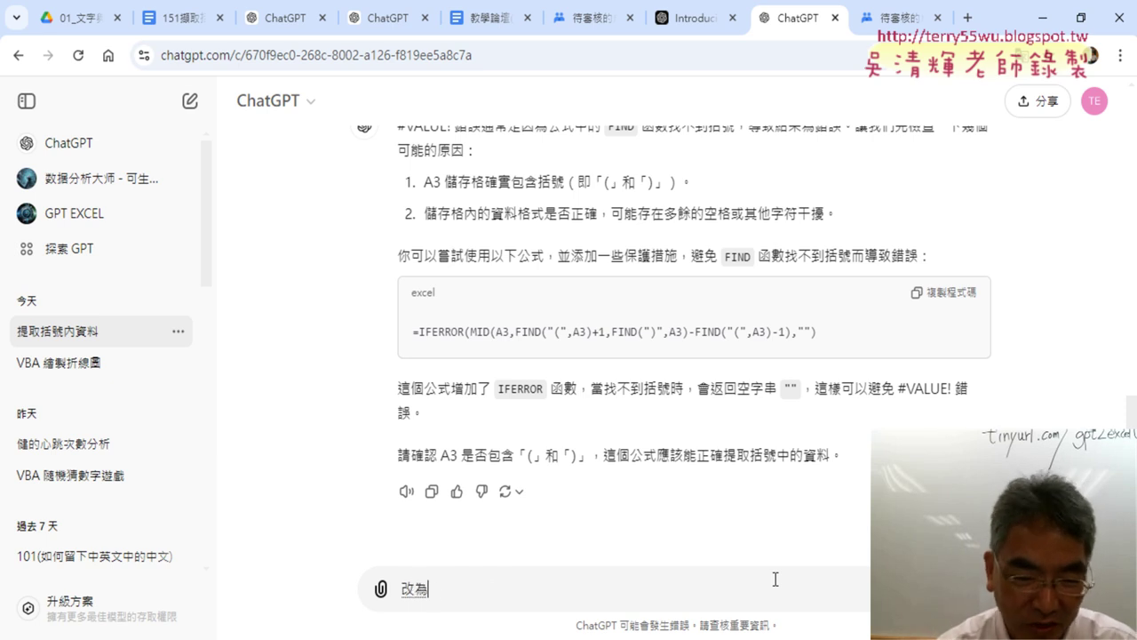
pyautogui.write('VB')
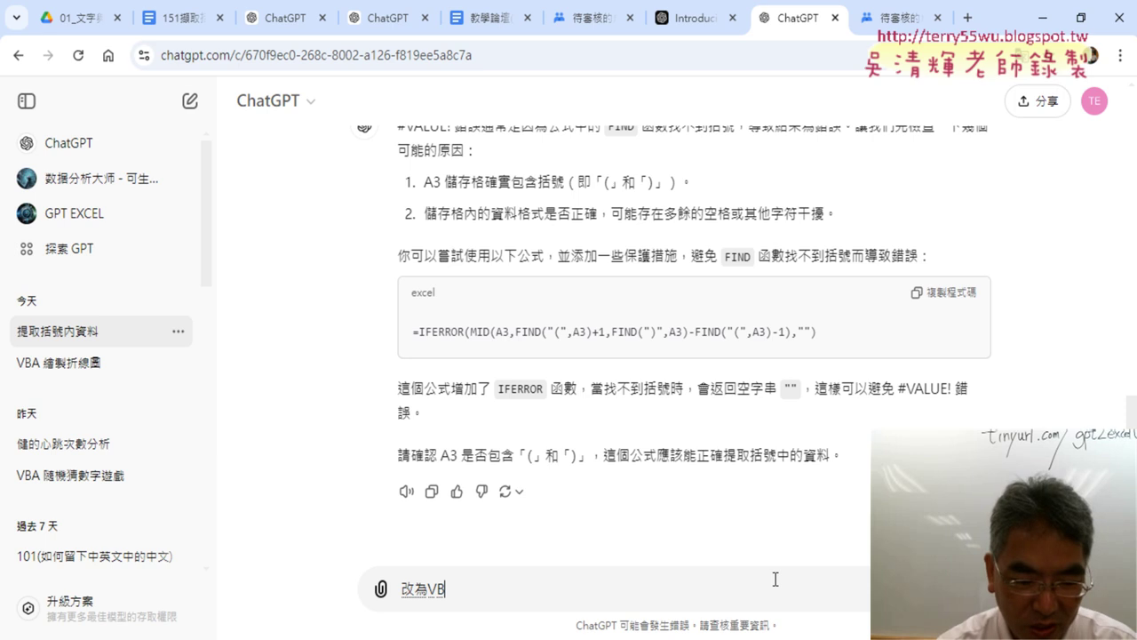
pyautogui.write('A的Fㄩ')
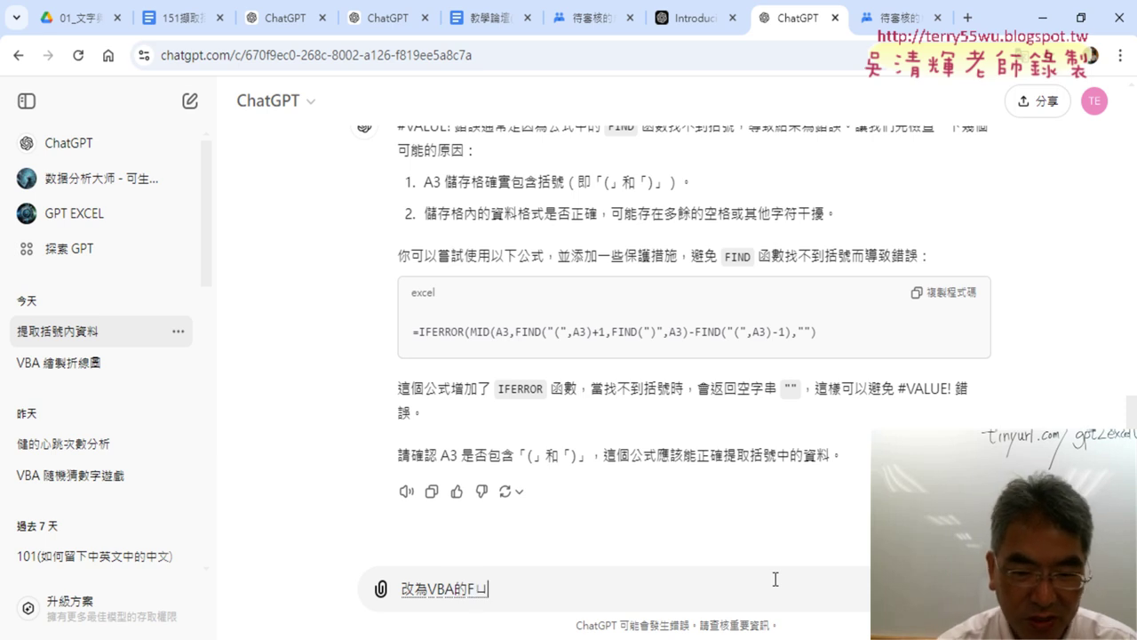
pyautogui.press('BackSpace')
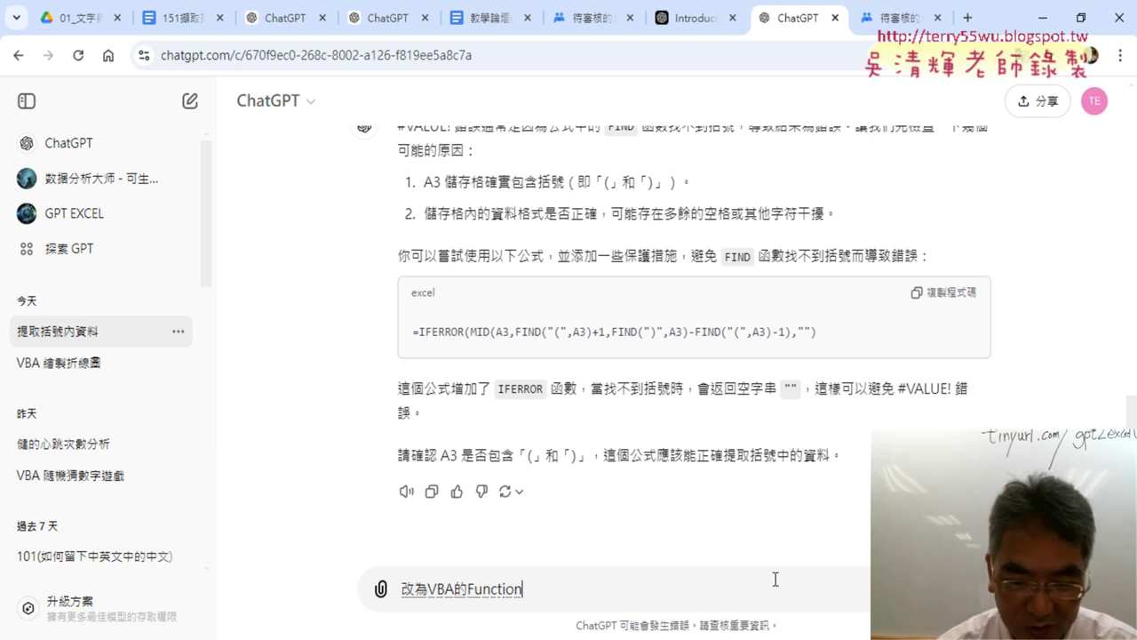
pyautogui.press('Return')
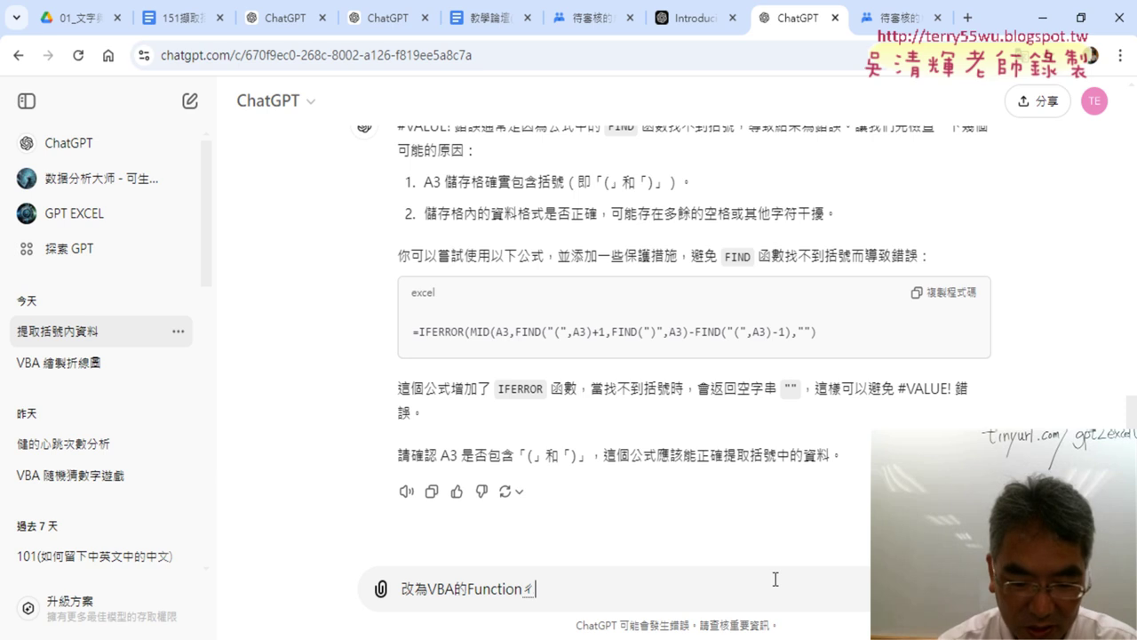
pyautogui.write('城市')
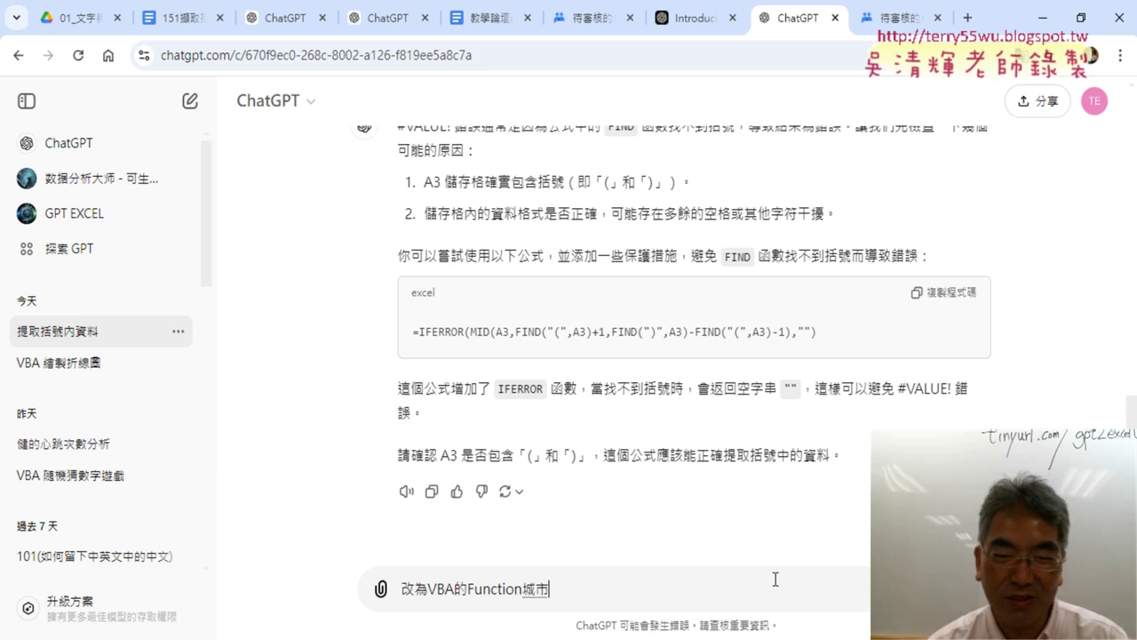
pyautogui.press('Down')
pyautogui.press('Down')
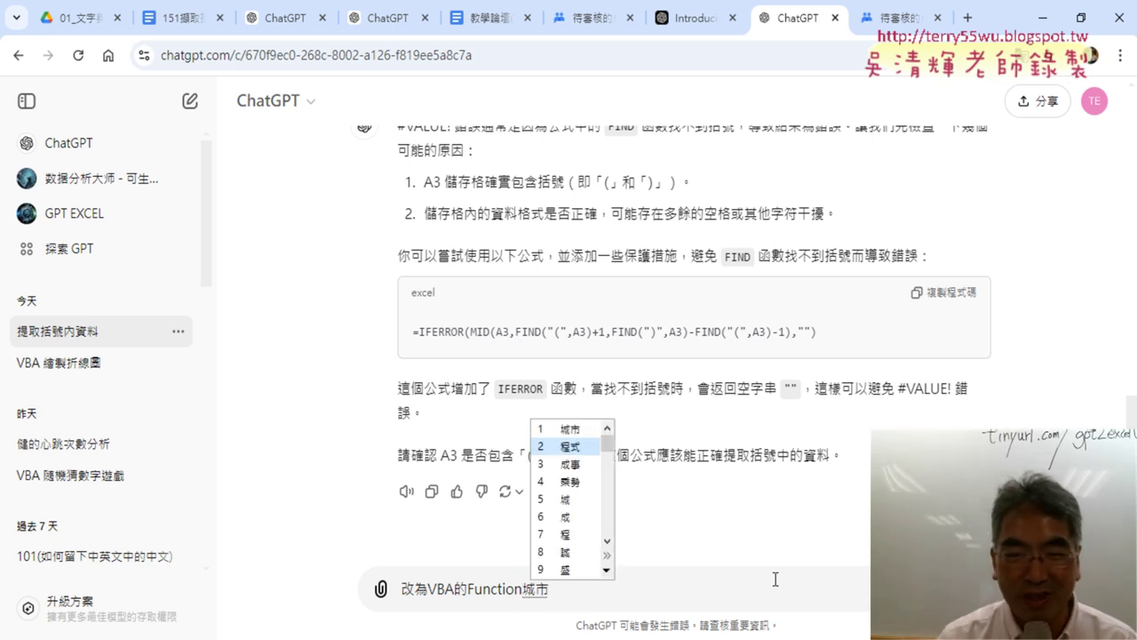
pyautogui.press('Return')
pyautogui.press('Return')
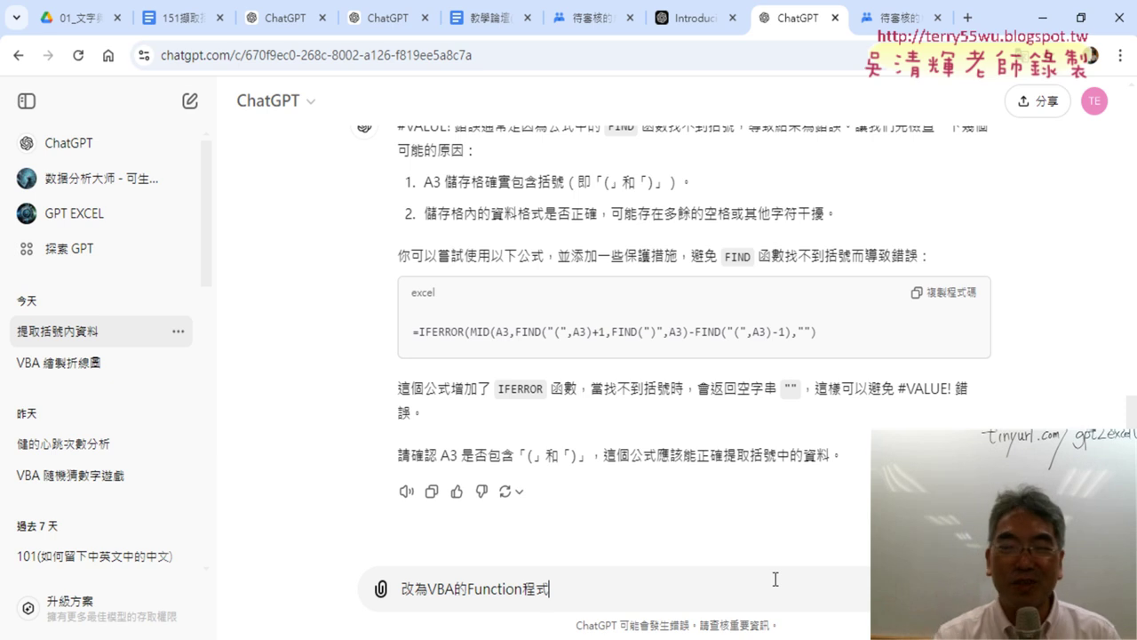
pyautogui.press('Return')
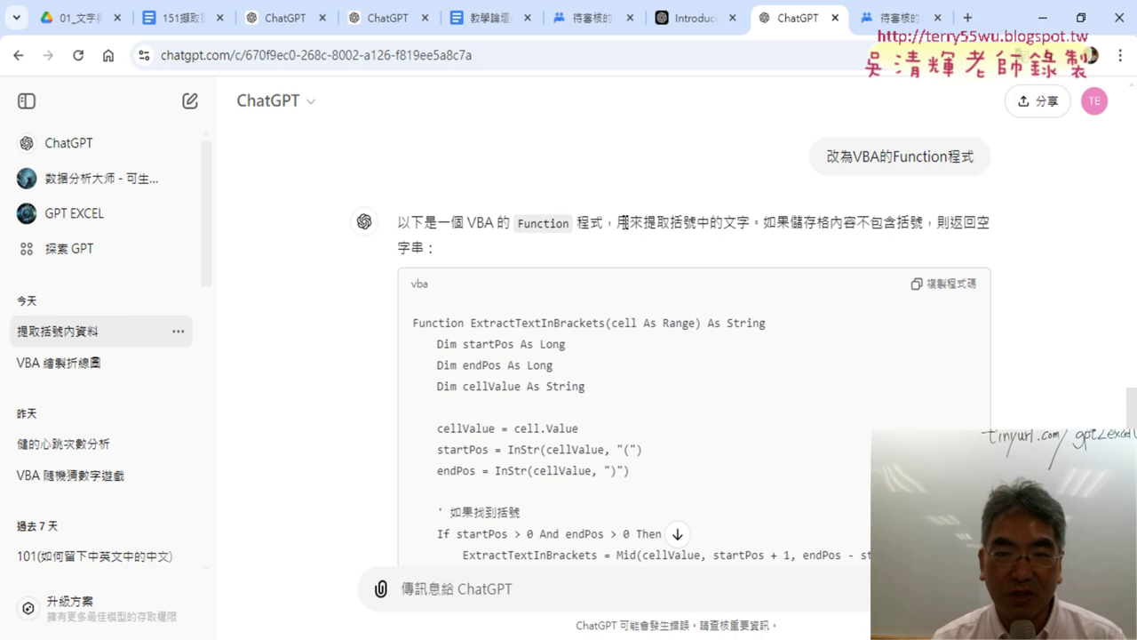
# Highlight the reply's notes on the no-brackets empty-string return and scroll to the ExtractTextInBrackets code.
pyautogui.moveTo(606, 223); pyautogui.dragTo(466, 223)
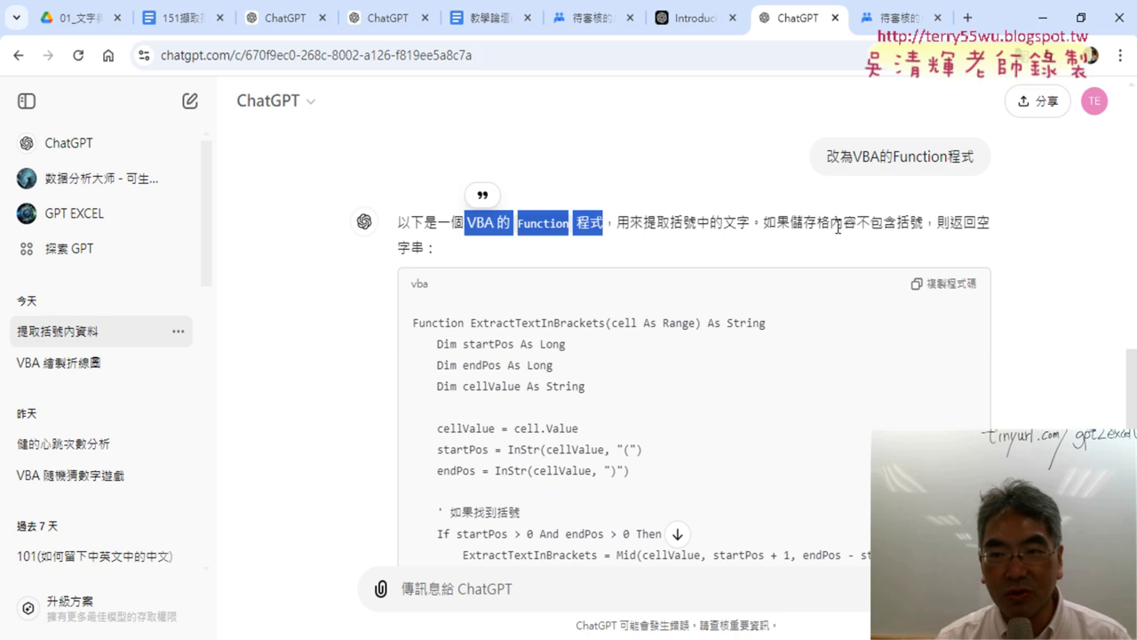
pyautogui.moveTo(761, 221); pyautogui.dragTo(930, 222)
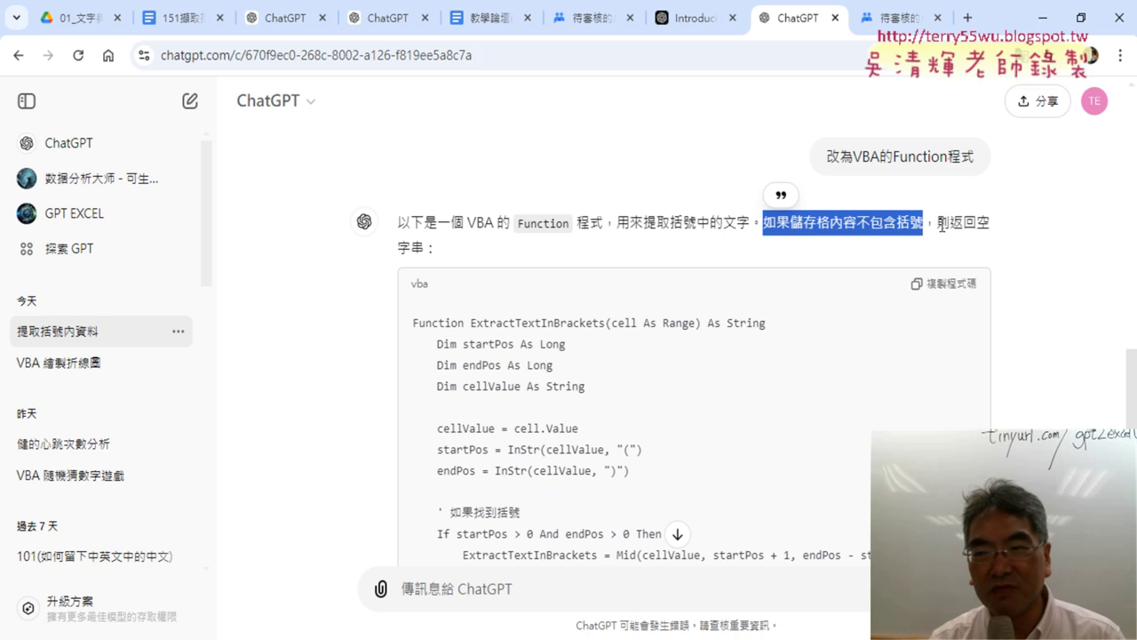
pyautogui.moveTo(937, 223)
pyautogui.mouseDown()
pyautogui.moveTo(970, 228)
pyautogui.moveTo(427, 253)
pyautogui.mouseUp()
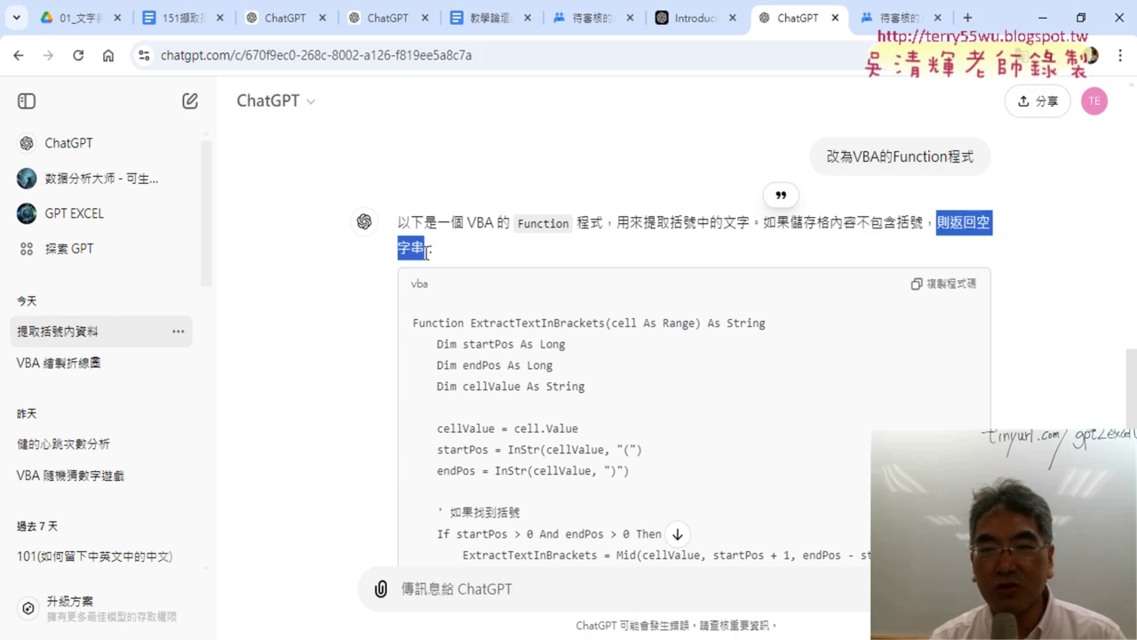
pyautogui.moveTo(976, 227)
pyautogui.mouseDown()
pyautogui.moveTo(496, 262)
pyautogui.moveTo(426, 248)
pyautogui.mouseUp()
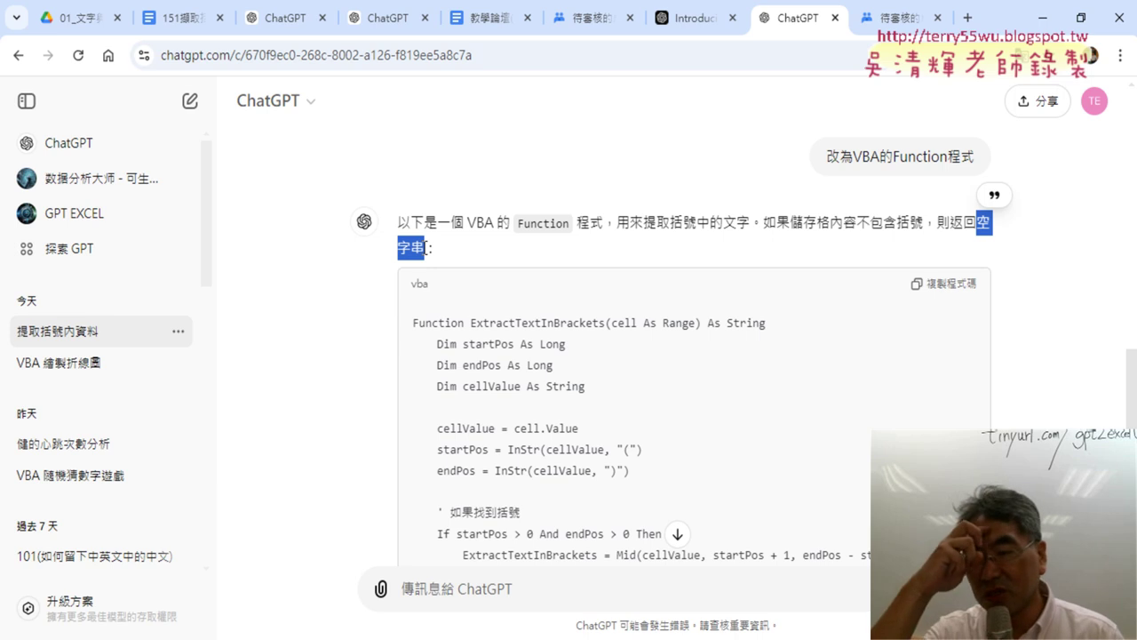
pyautogui.scroll(-2, 693, 329)
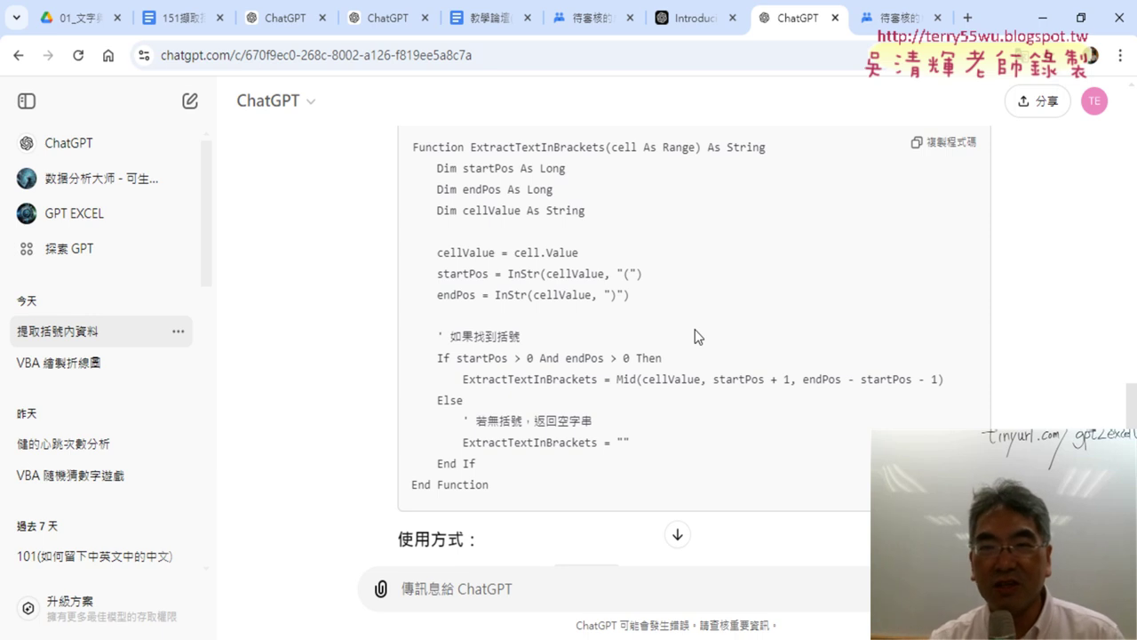
pyautogui.scroll(2, 695, 336)
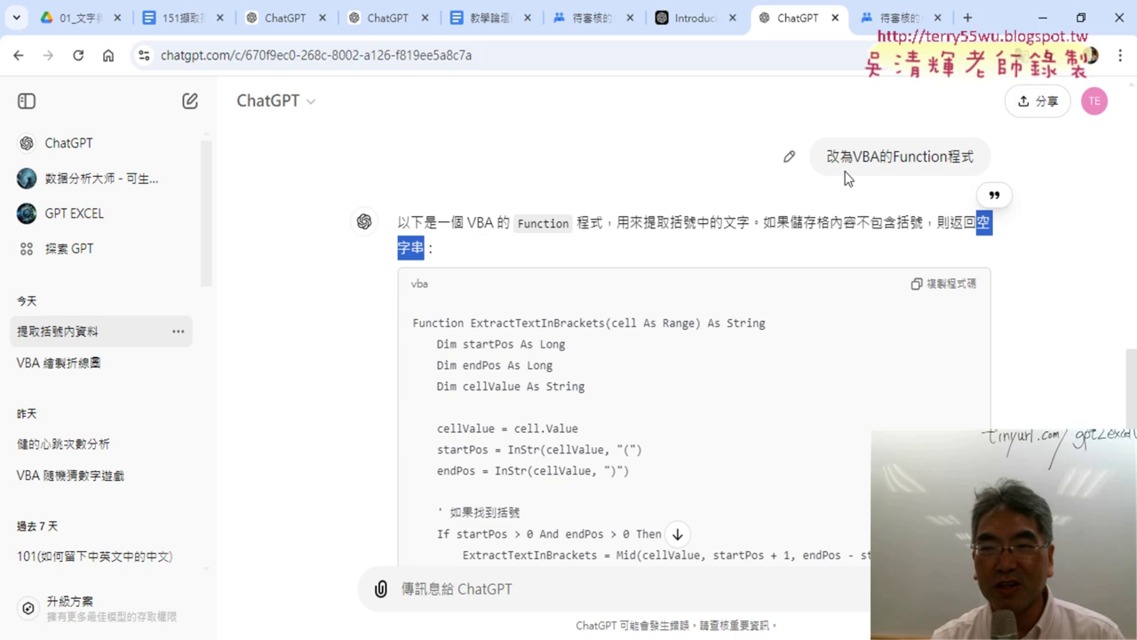
pyautogui.moveTo(825, 160); pyautogui.dragTo(978, 164)
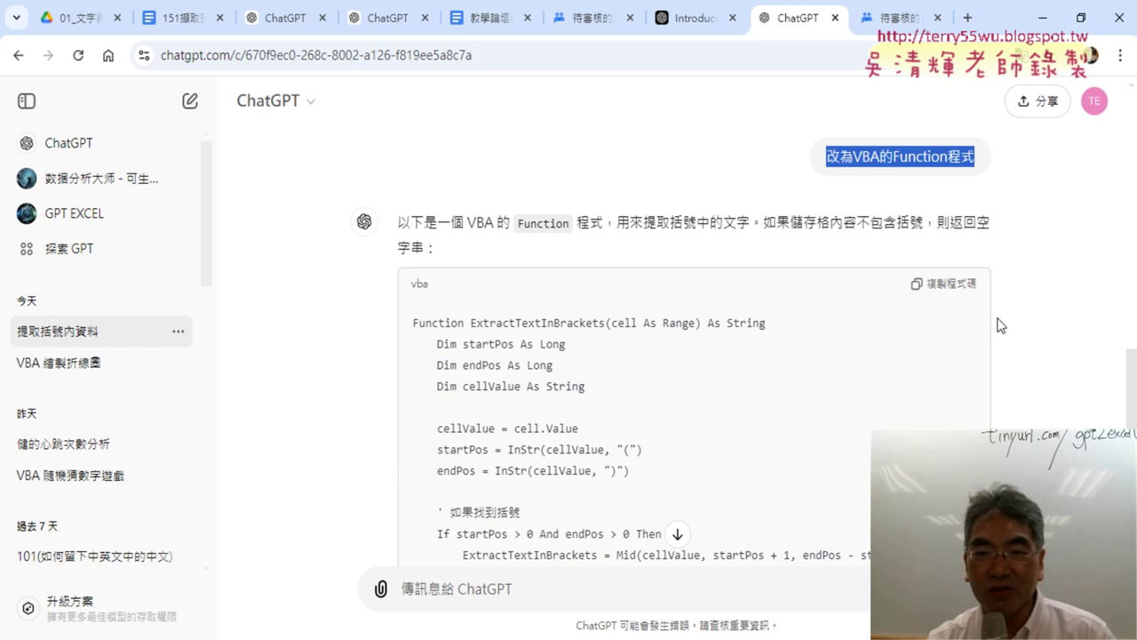
pyautogui.scroll(-2, 1002, 323)
pyautogui.scroll(-2, 1002, 321)
pyautogui.scroll(-2, 1009, 320)
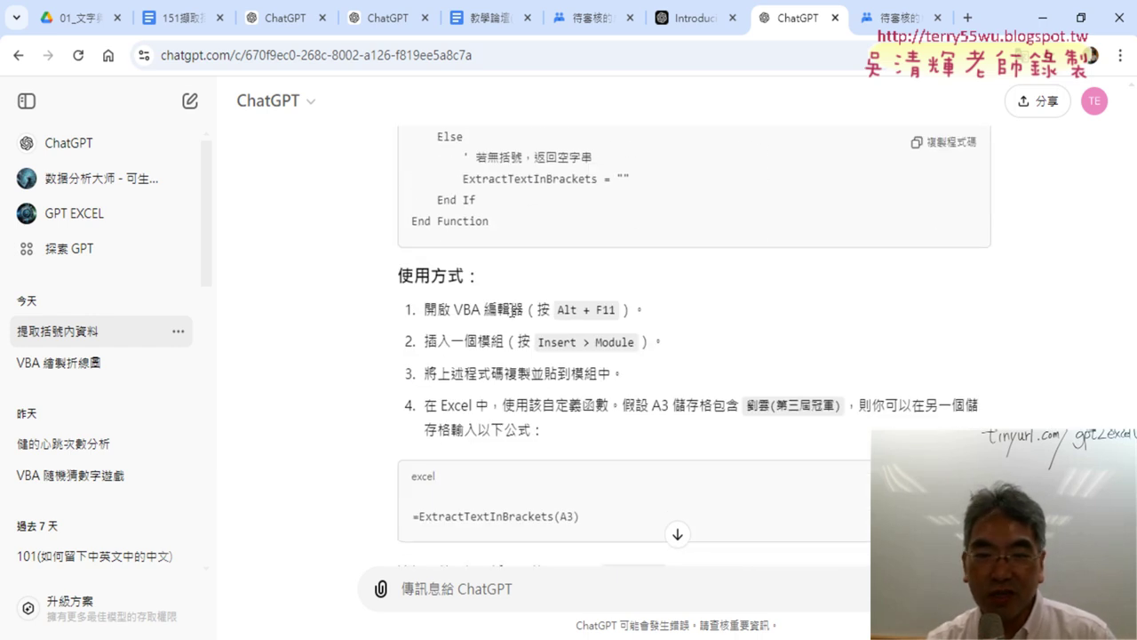
pyautogui.moveTo(425, 309); pyautogui.dragTo(533, 310)
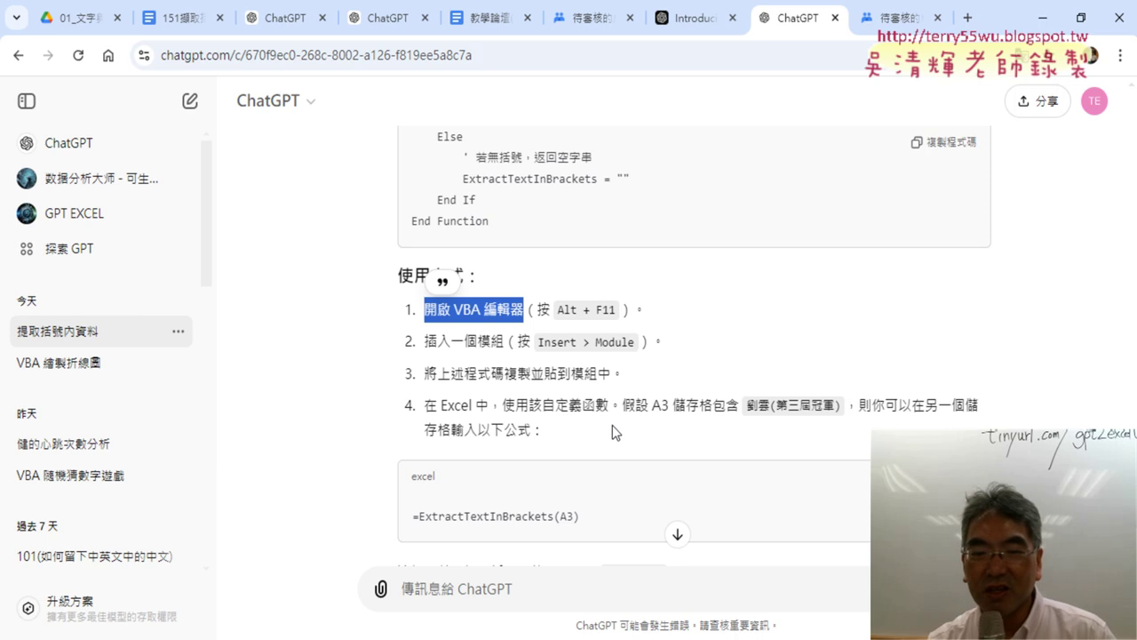
pyautogui.scroll(6, 612, 424)
# Copy ChatGPT's function code and insert a new empty Module1 in the workbook's VBA editor.
pyautogui.click(965, 384)
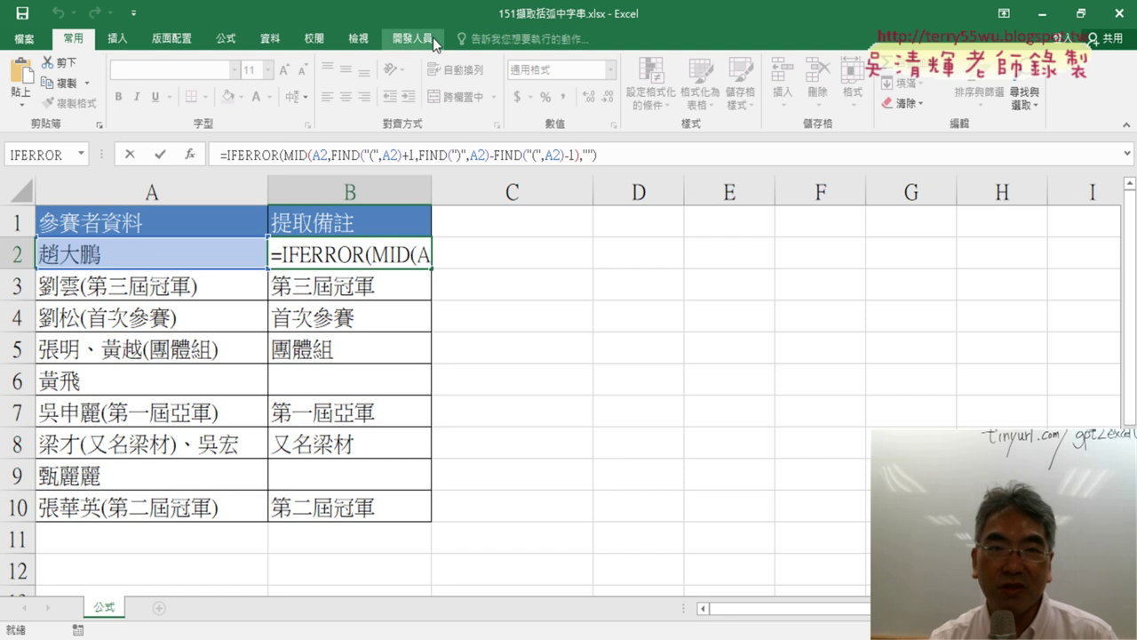
pyautogui.click(404, 42)
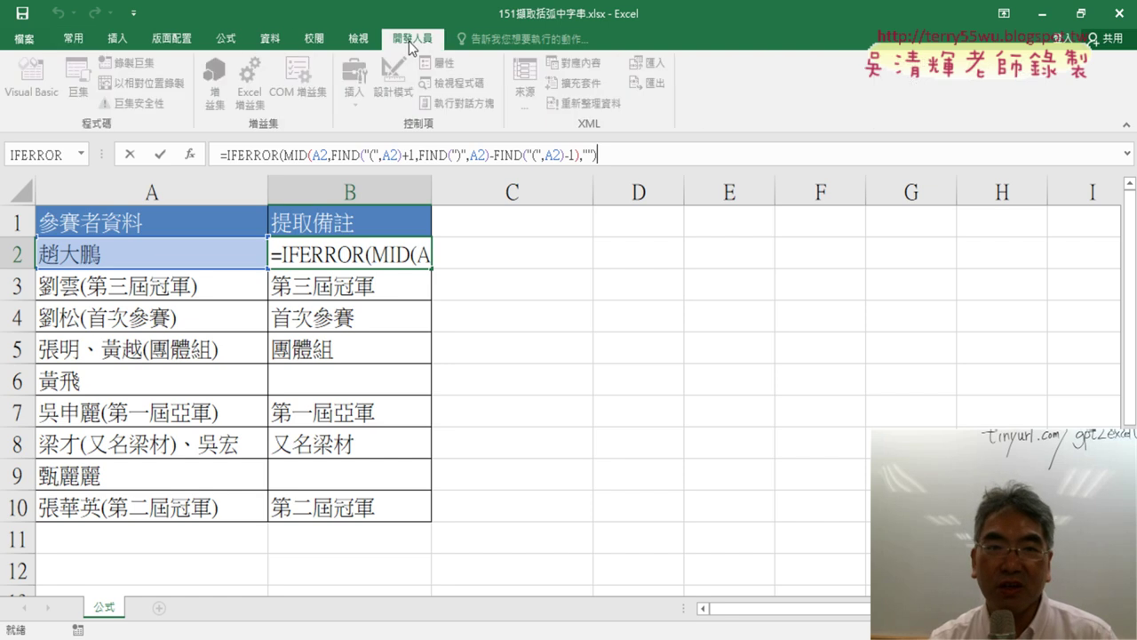
pyautogui.click(131, 156)
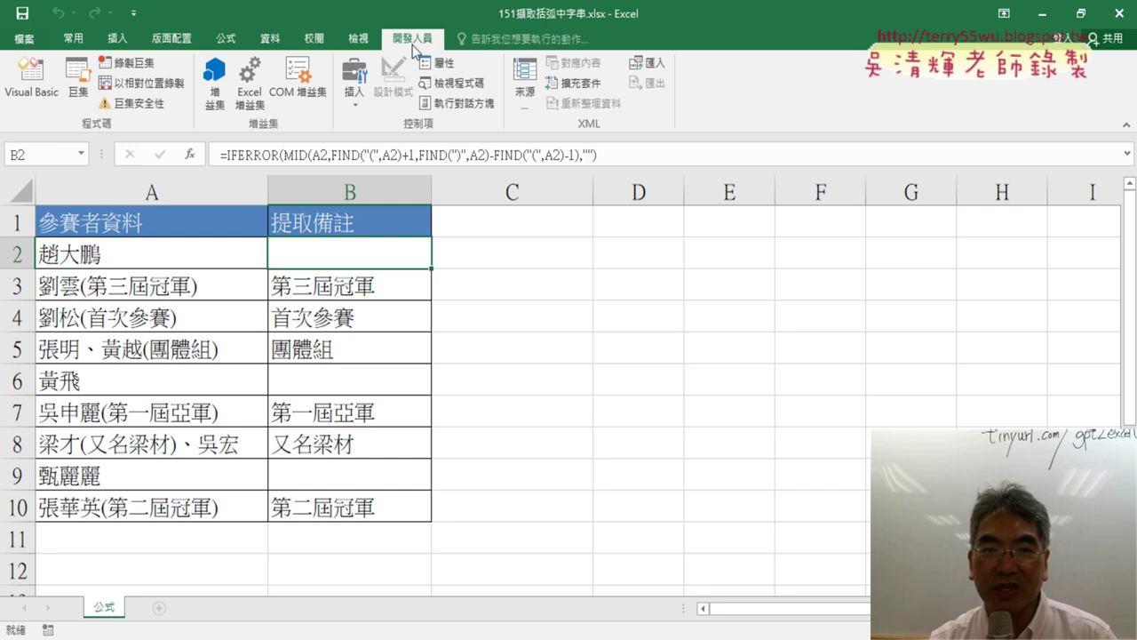
pyautogui.click(31, 98)
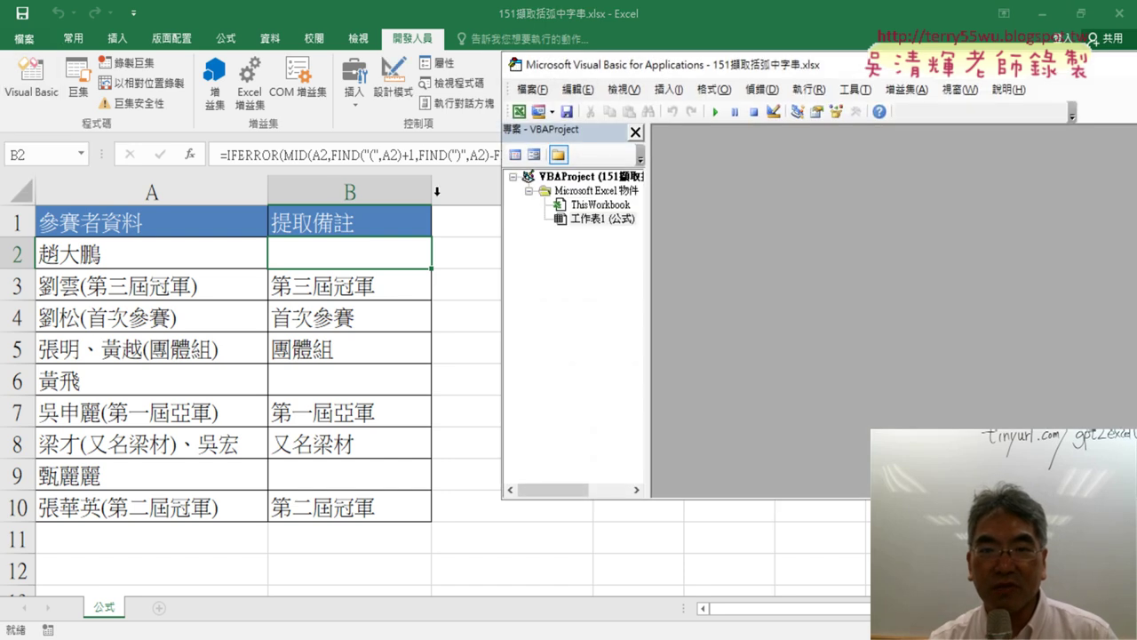
pyautogui.click(664, 91)
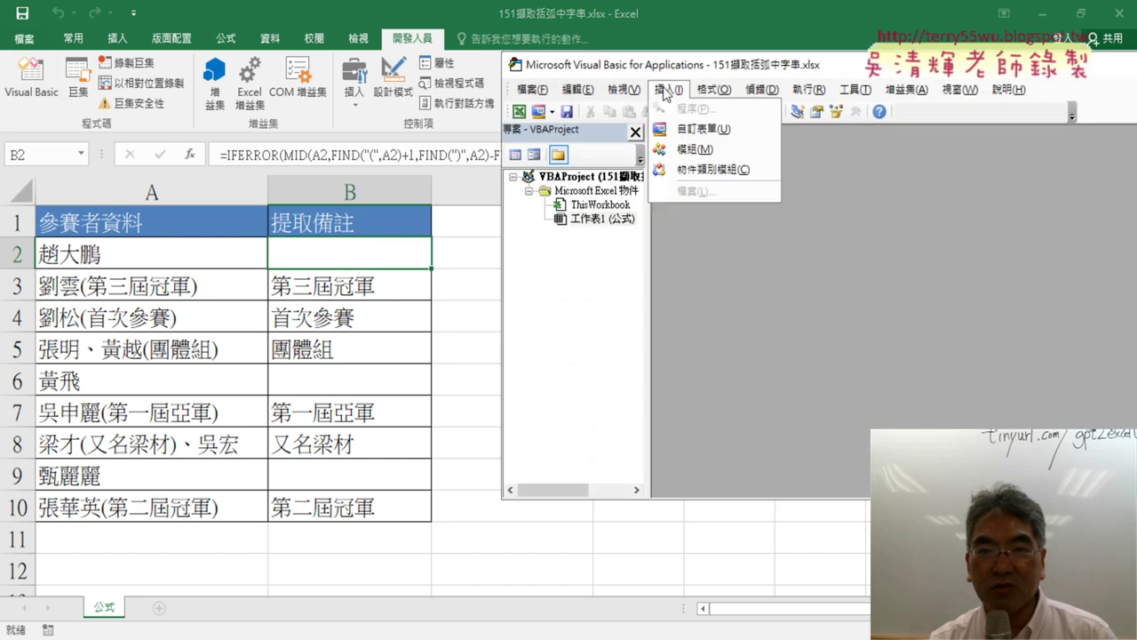
pyautogui.click(689, 151)
pyautogui.rightClick(732, 180)
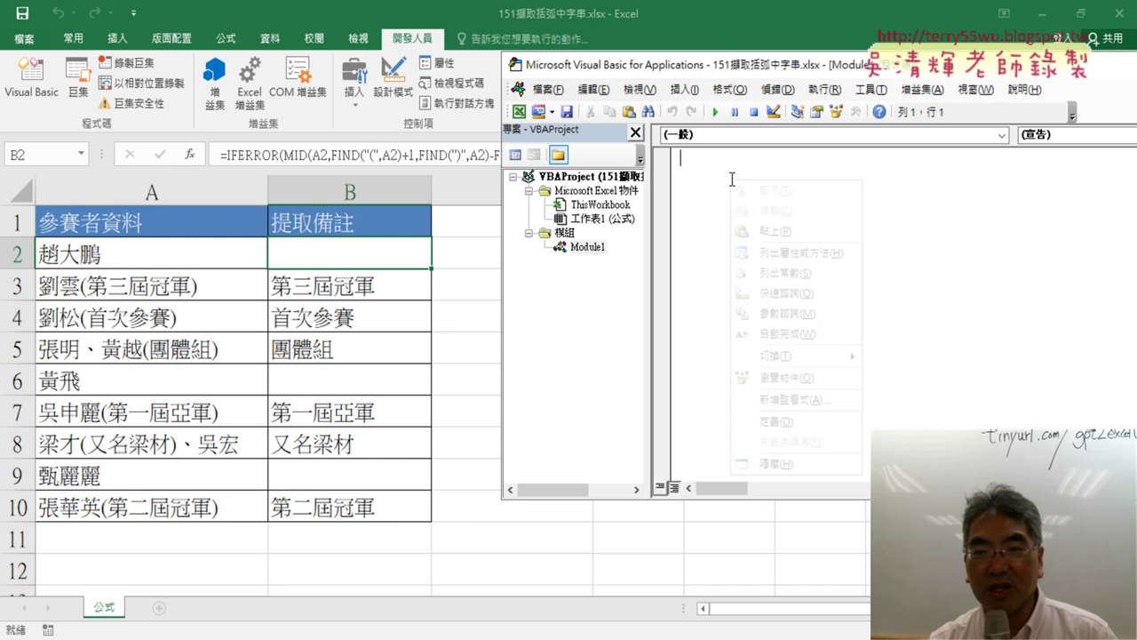
# Paste the ExtractTextInBrackets function into Module1 and select the function name.
pyautogui.click(771, 231)
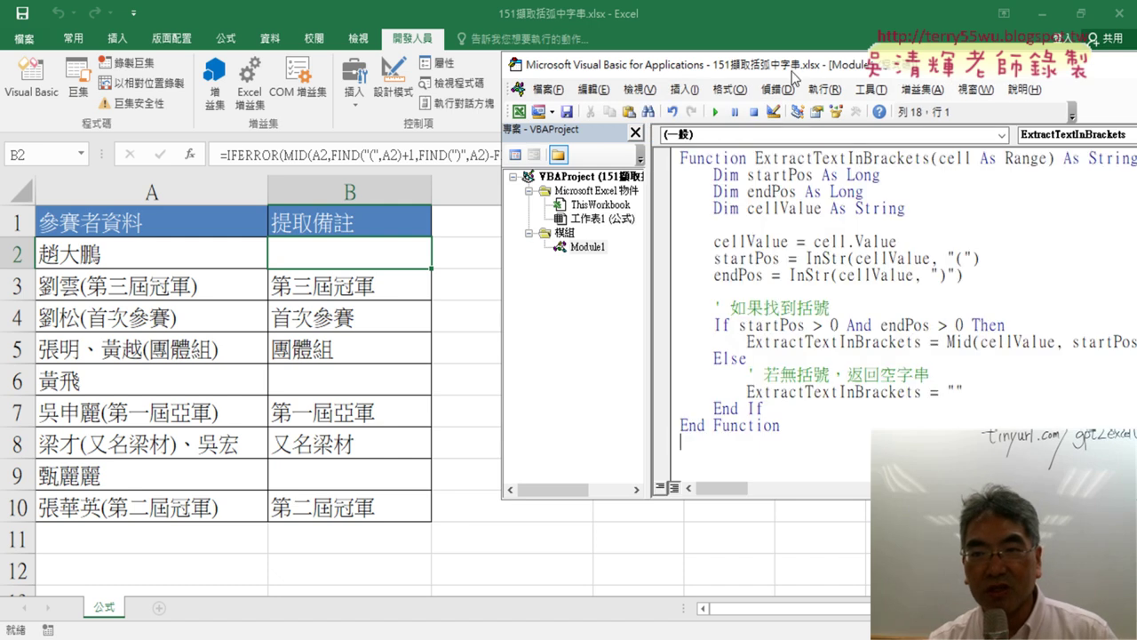
pyautogui.moveTo(794, 74); pyautogui.dragTo(556, 80)
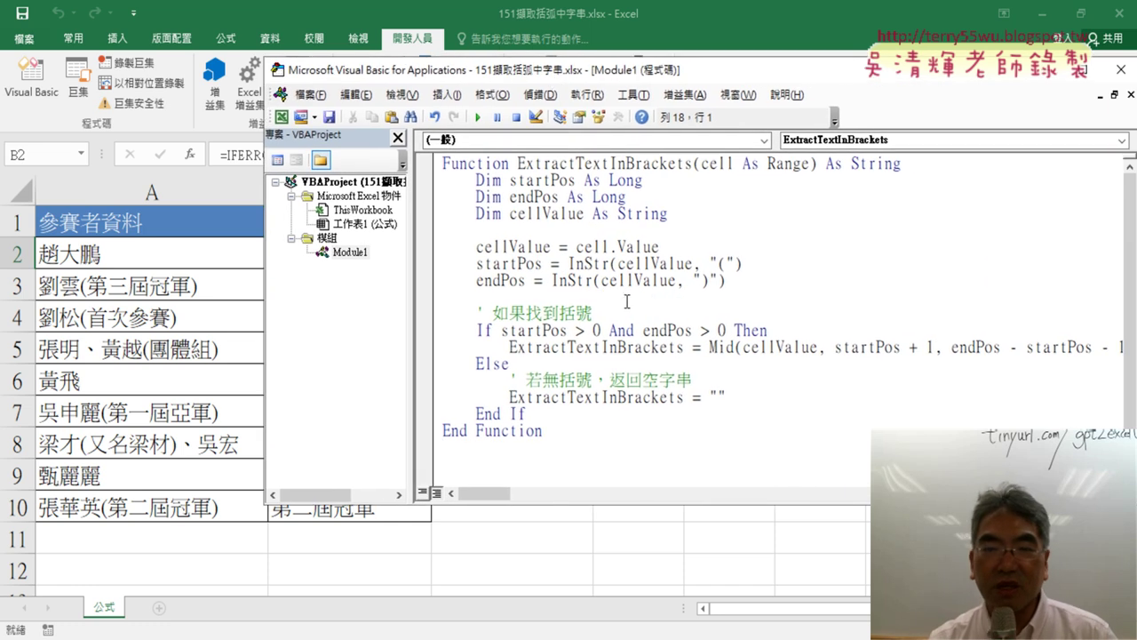
pyautogui.moveTo(518, 164); pyautogui.dragTo(691, 167)
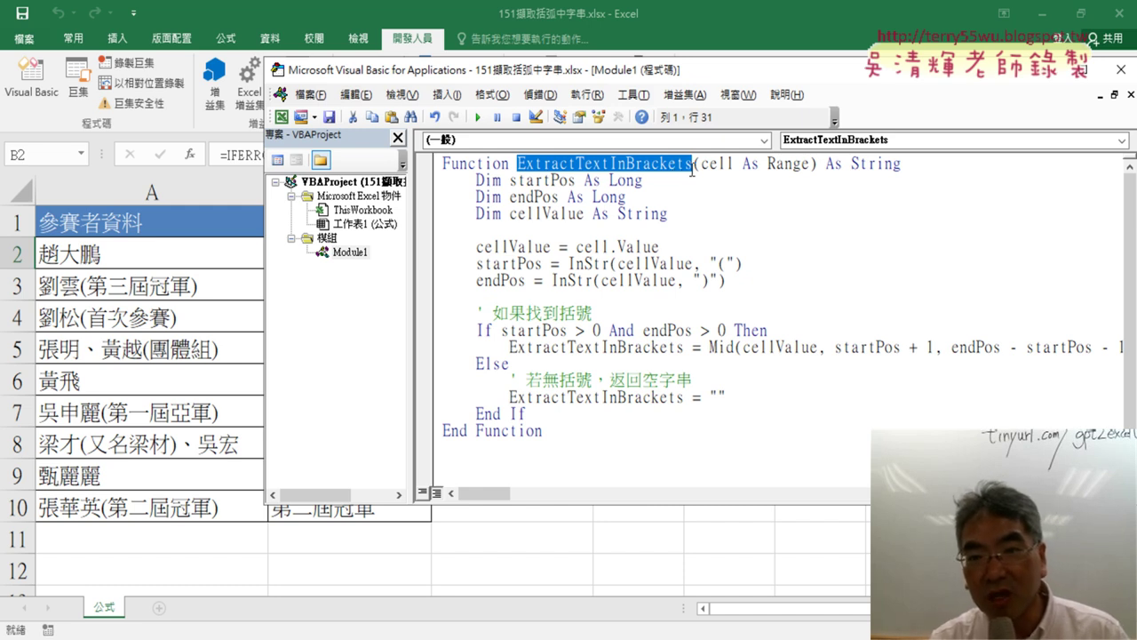
# Duplicate the 公式 sheet beside the original and rename the copy 'Function'.
pyautogui.click(223, 315)
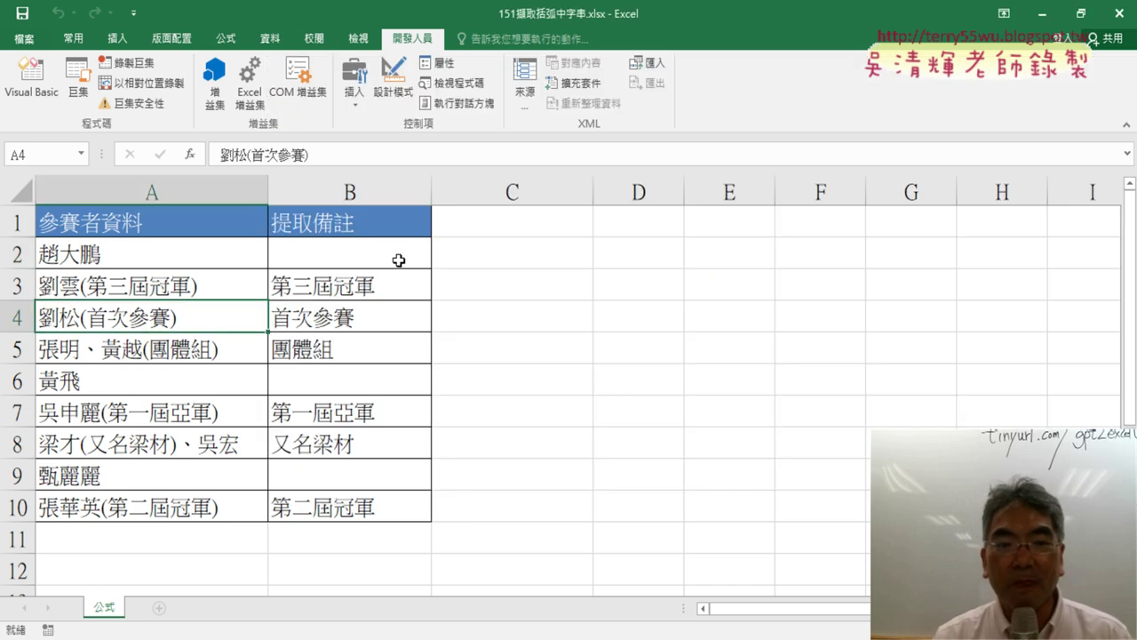
pyautogui.moveTo(399, 260); pyautogui.dragTo(396, 317)
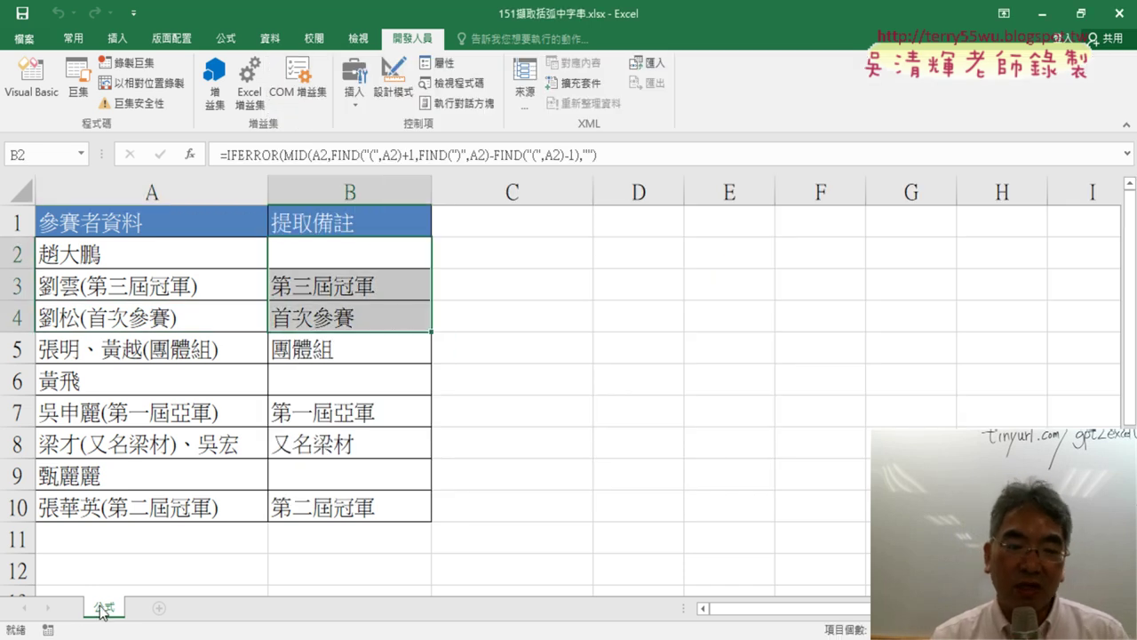
pyautogui.moveTo(113, 609); pyautogui.dragTo(174, 604)
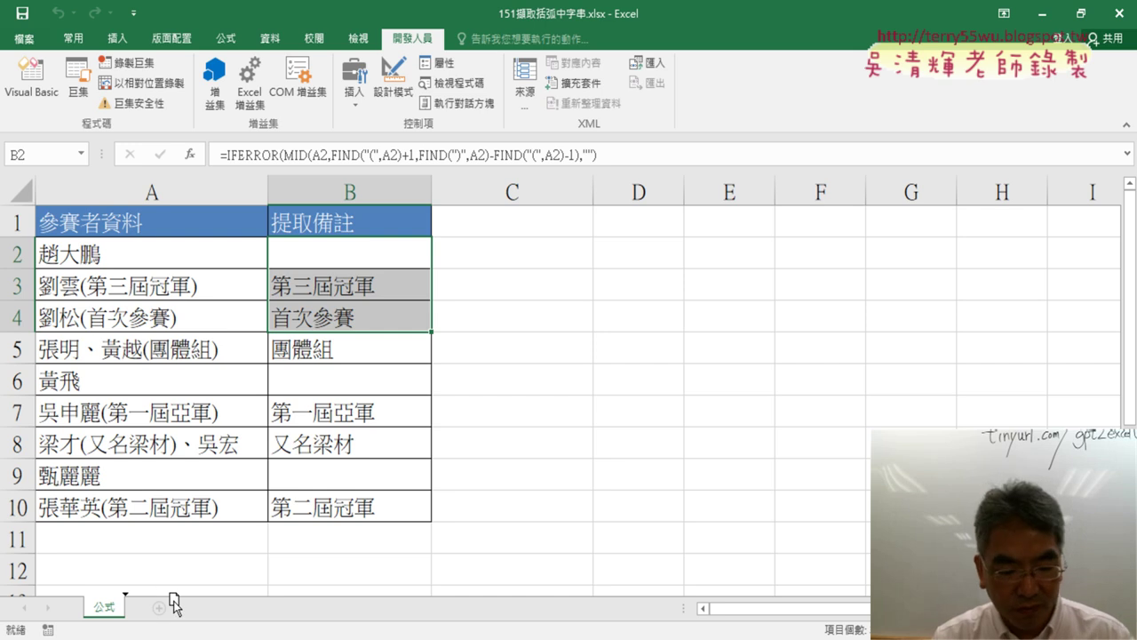
pyautogui.moveTo(174, 598); pyautogui.dragTo(200, 597)
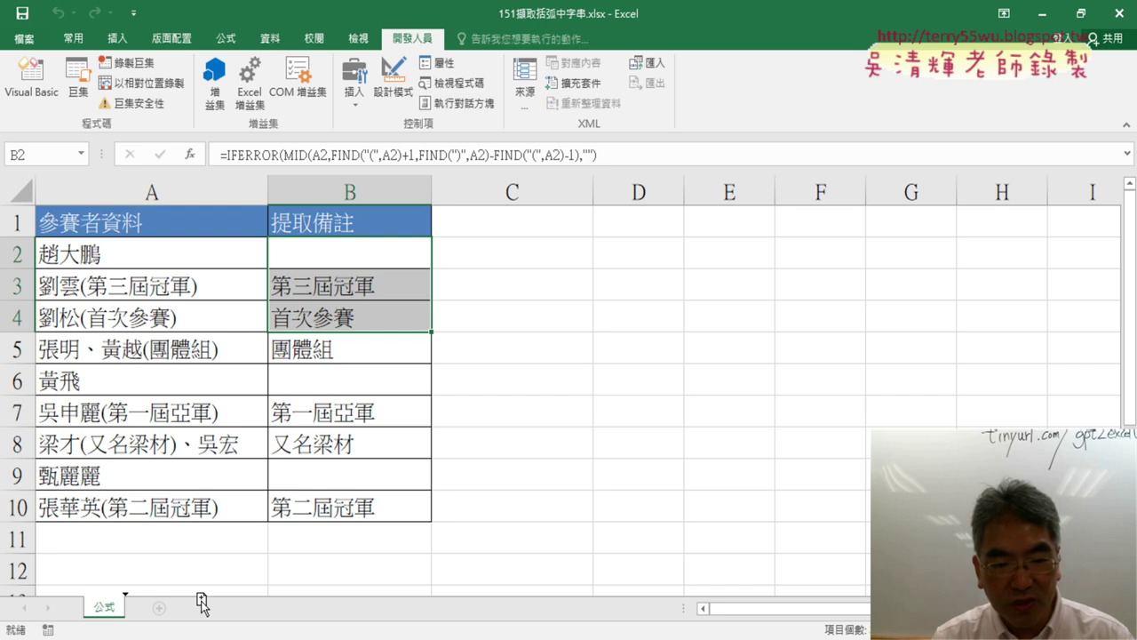
pyautogui.moveTo(201, 601); pyautogui.dragTo(203, 602)
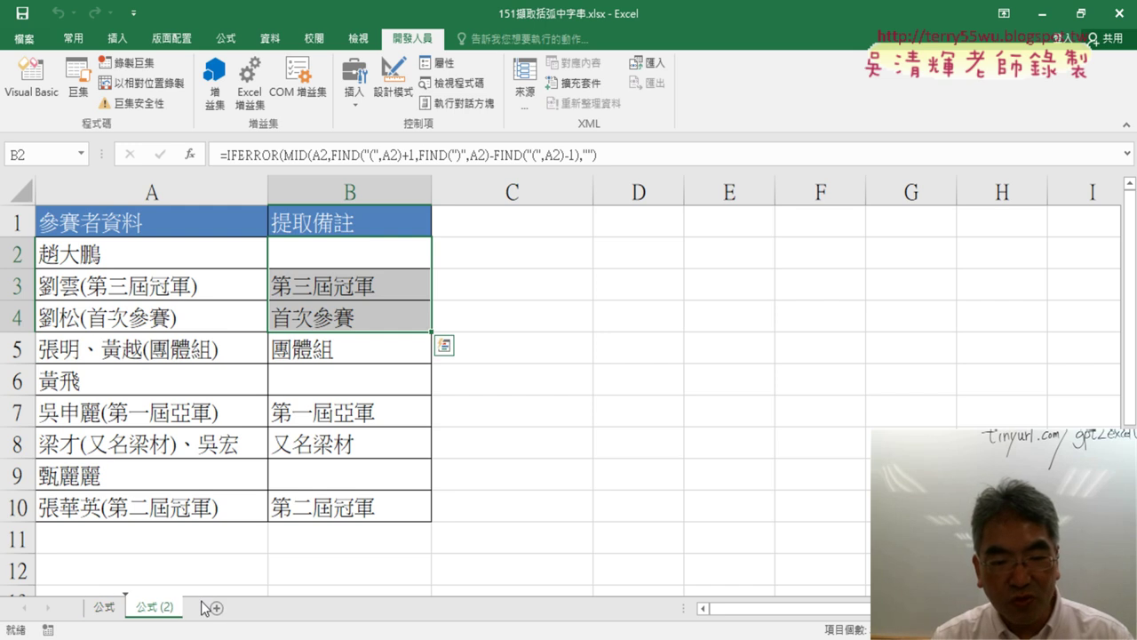
pyautogui.doubleClick(155, 607)
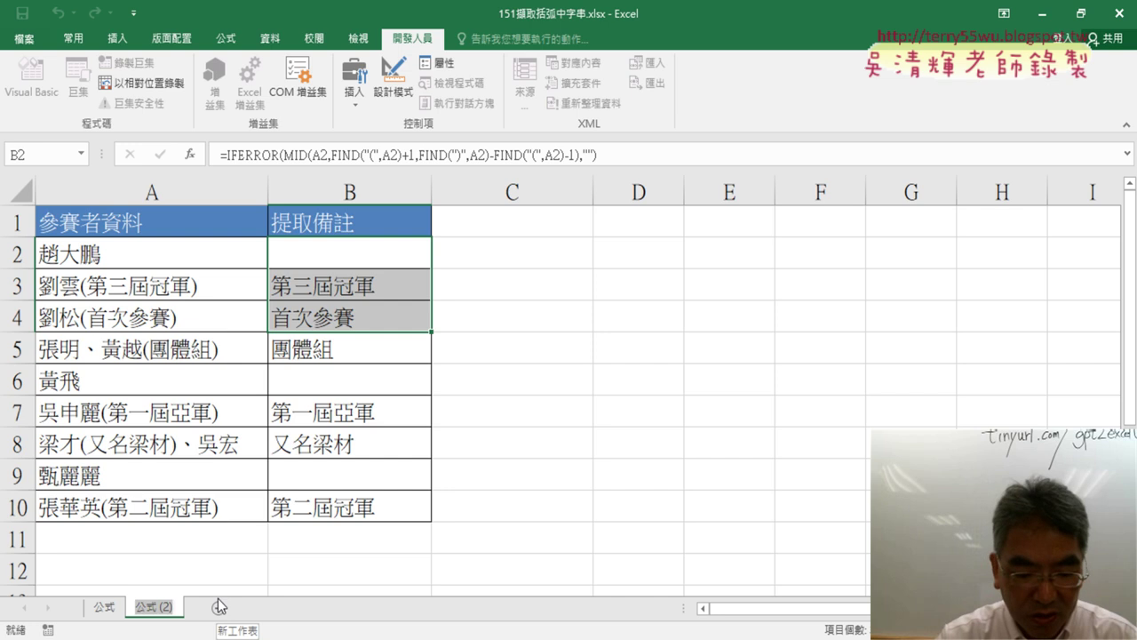
pyautogui.write('Fu')
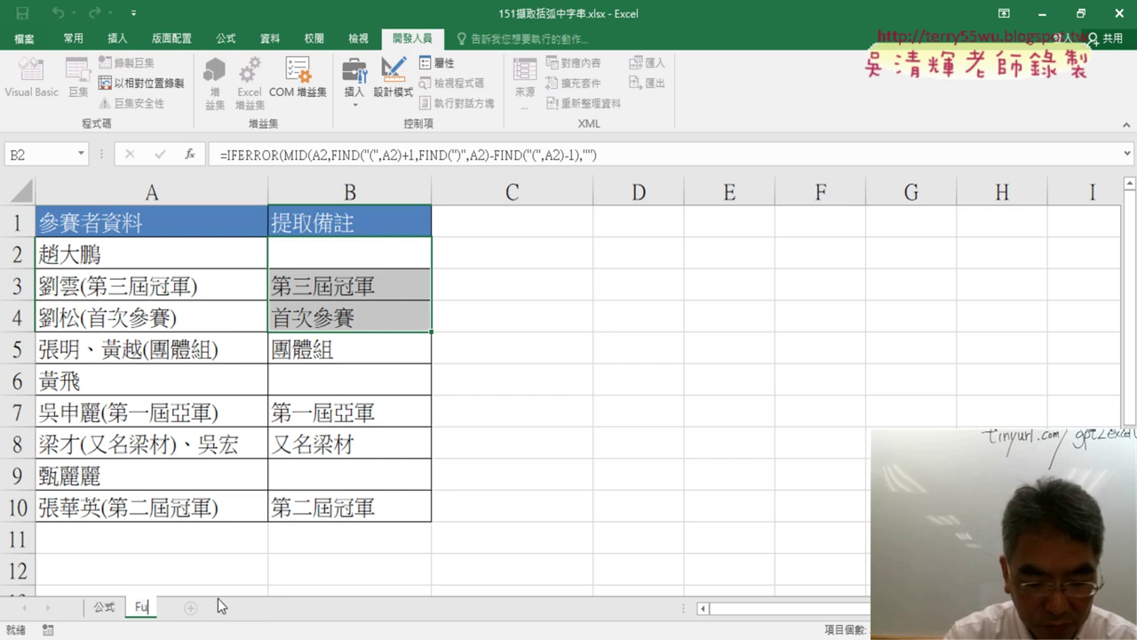
pyautogui.write('nction')
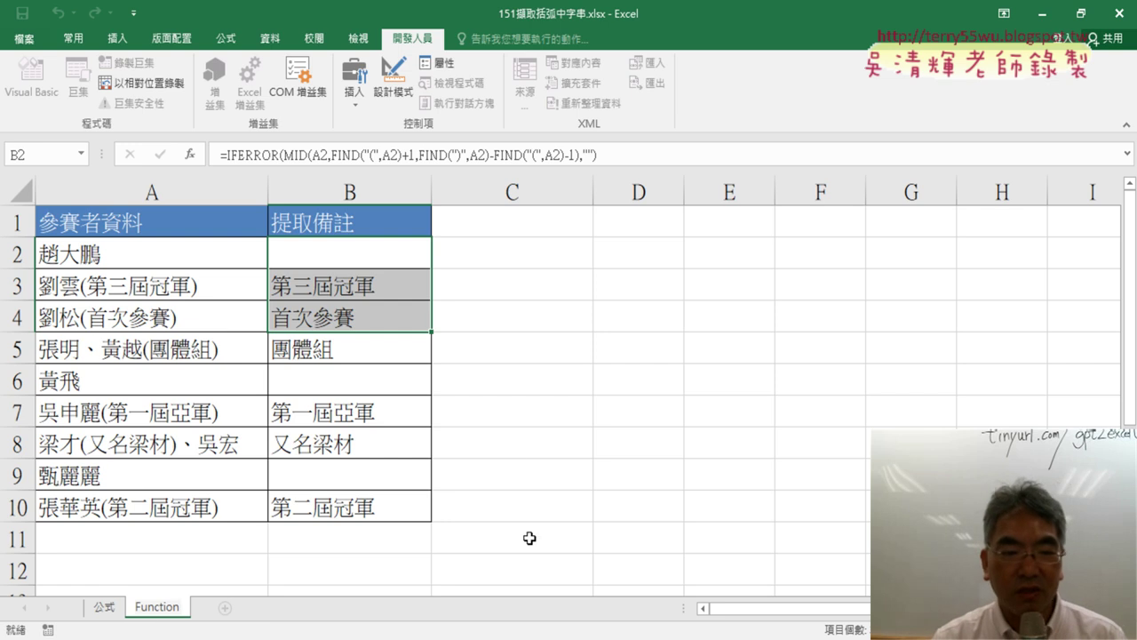
# Empty B2:B10 and check that ExtractTextInBrackets is listed under 使用者定義 functions.
pyautogui.moveTo(361, 257); pyautogui.dragTo(382, 507)
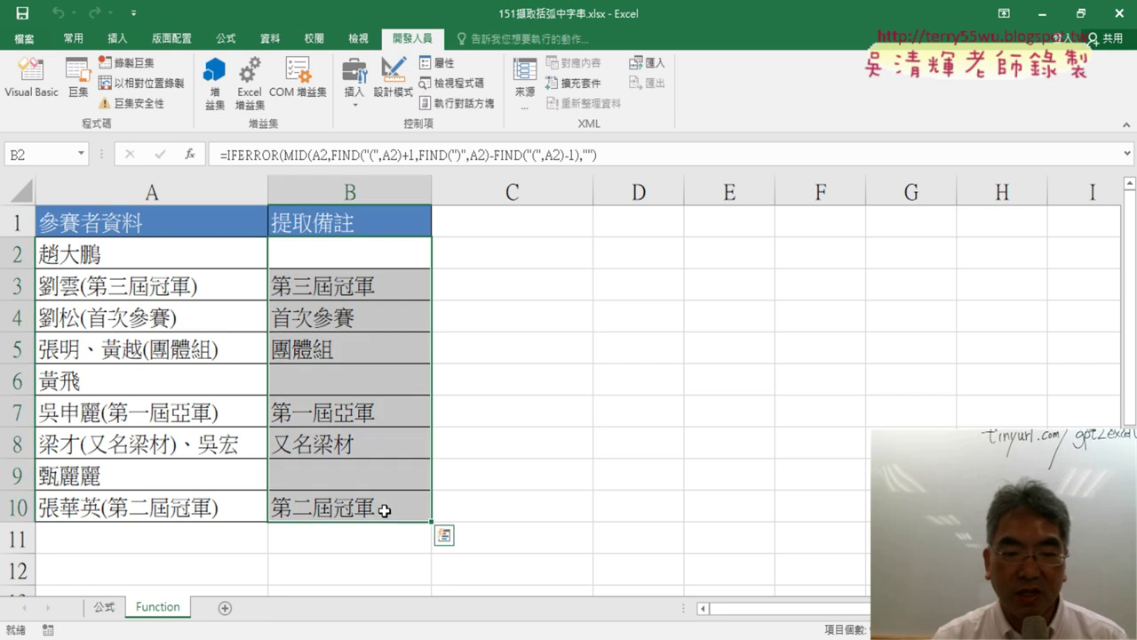
pyautogui.press('Delete')
pyautogui.click(393, 260)
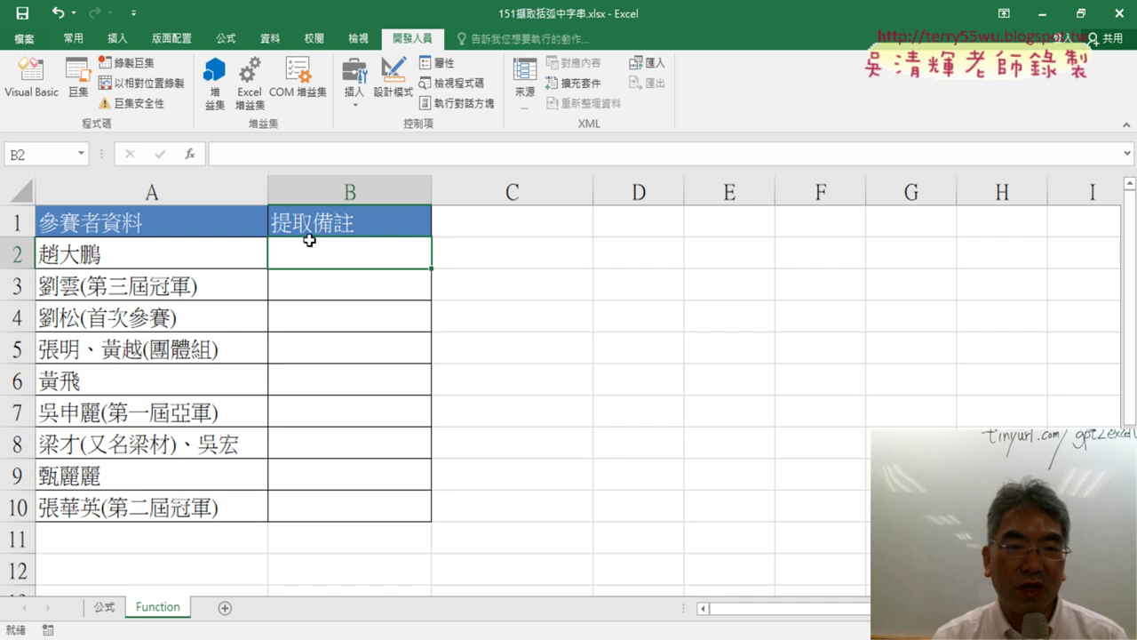
pyautogui.click(190, 154)
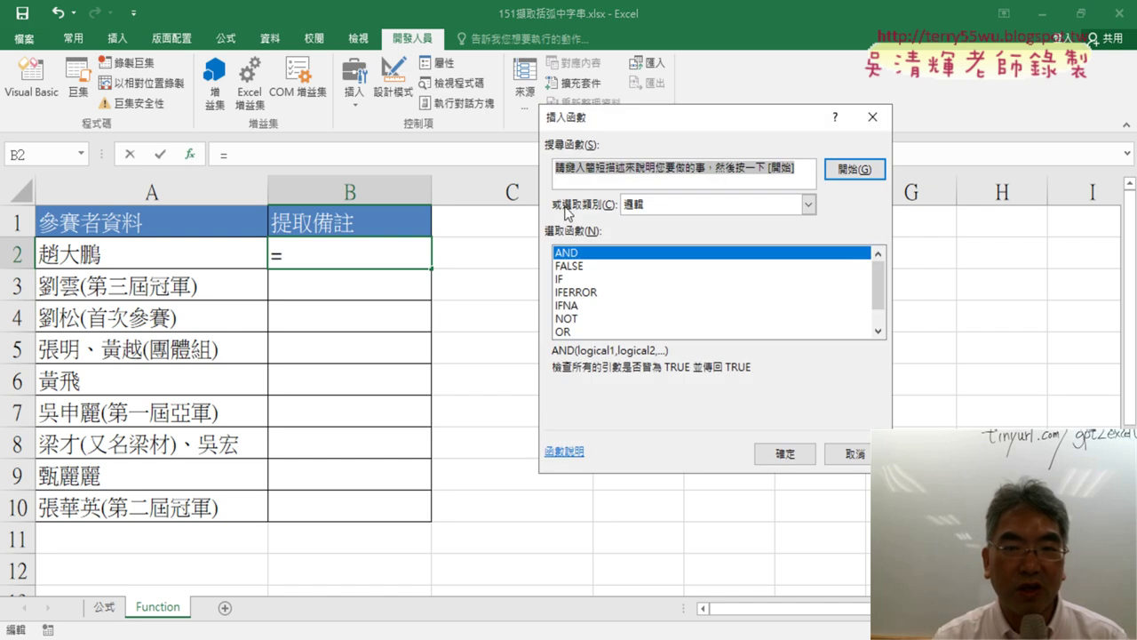
pyautogui.click(723, 205)
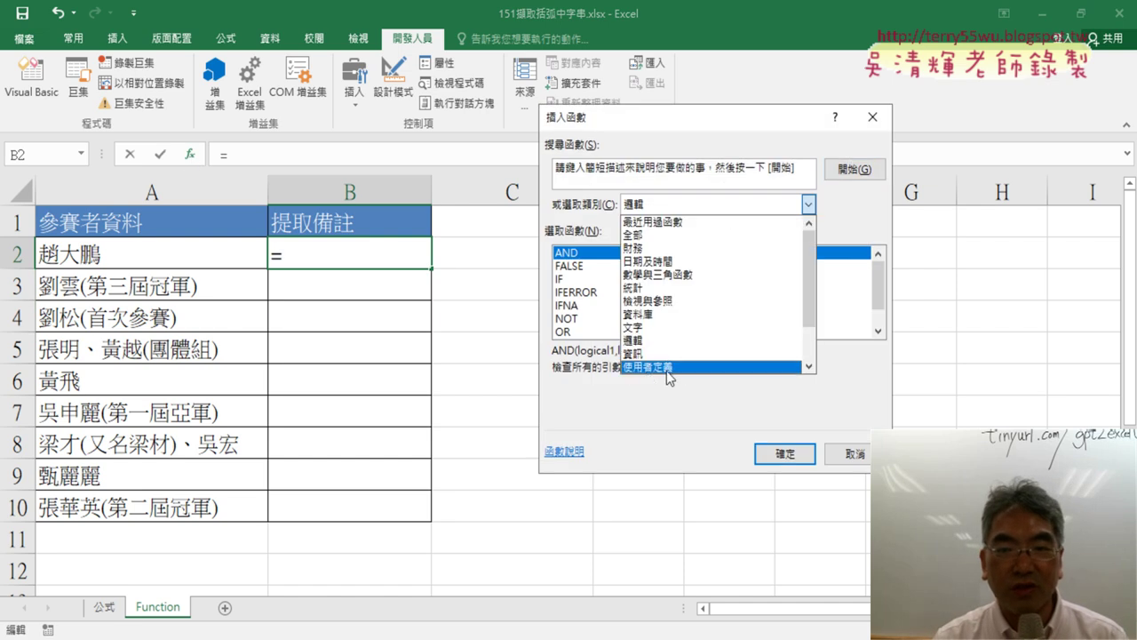
pyautogui.click(649, 367)
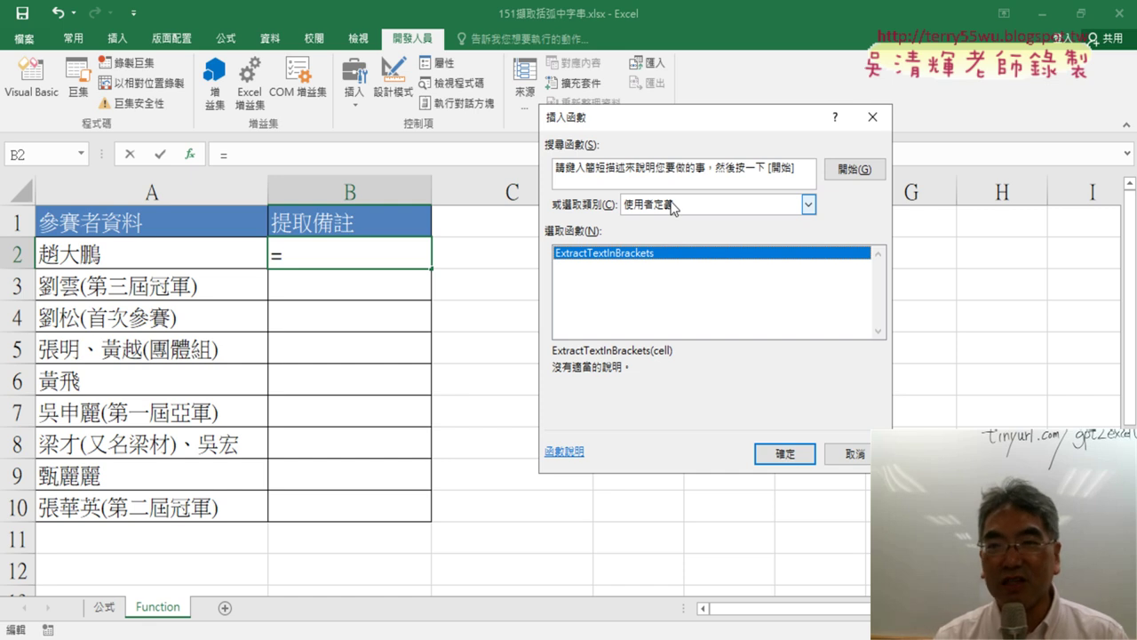
pyautogui.click(855, 454)
pyautogui.click(50, 93)
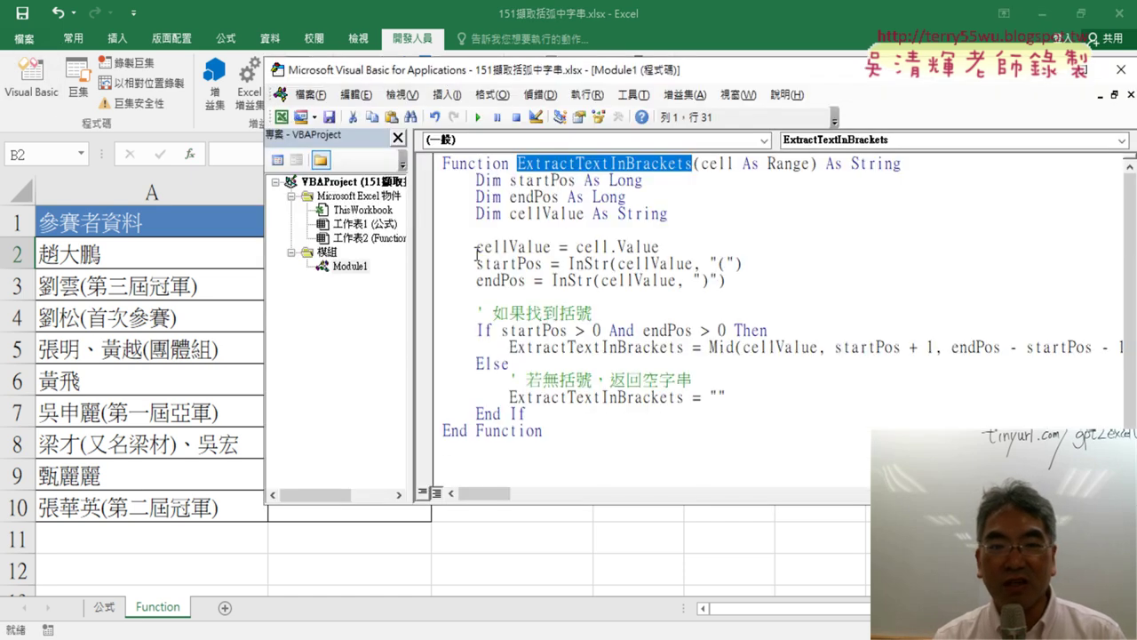
pyautogui.click(352, 268)
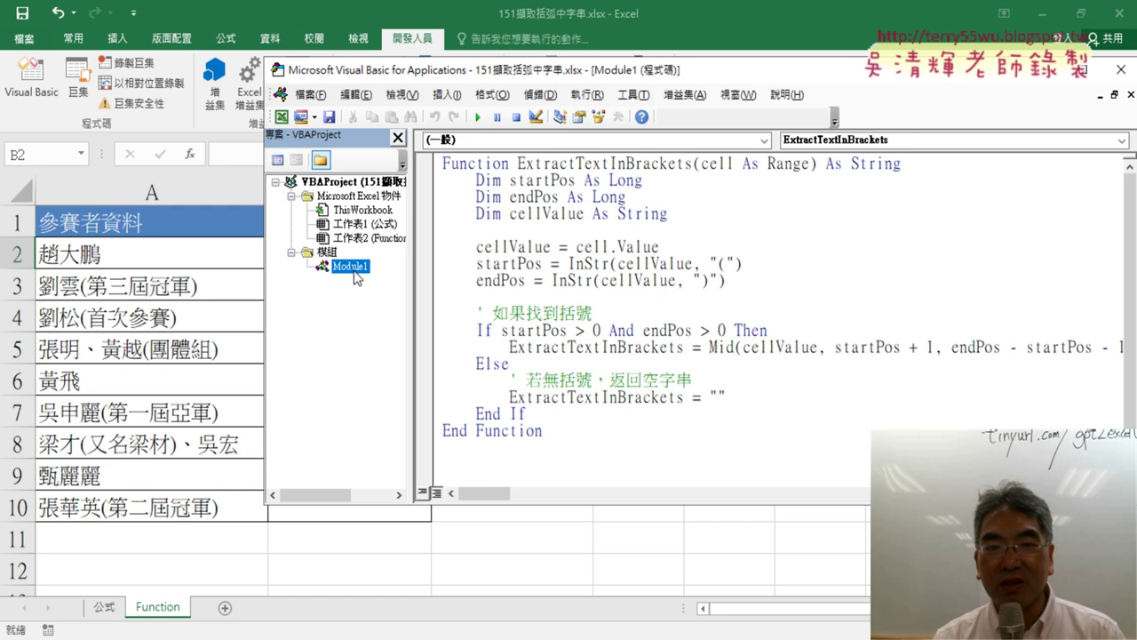
pyautogui.moveTo(591, 447); pyautogui.dragTo(374, 160)
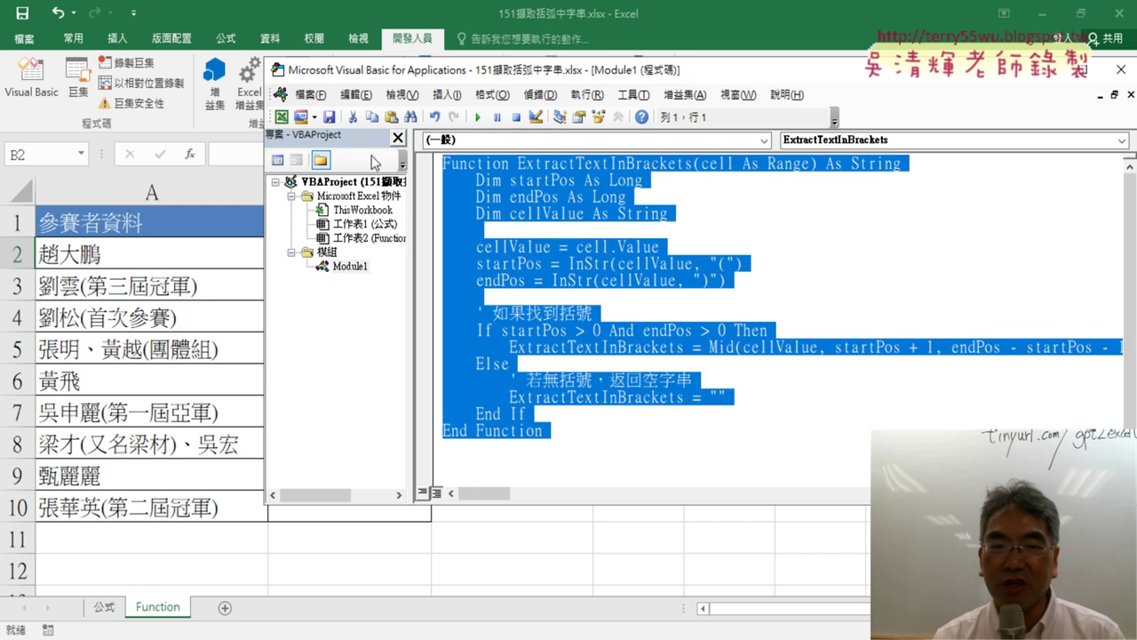
pyautogui.doubleClick(358, 224)
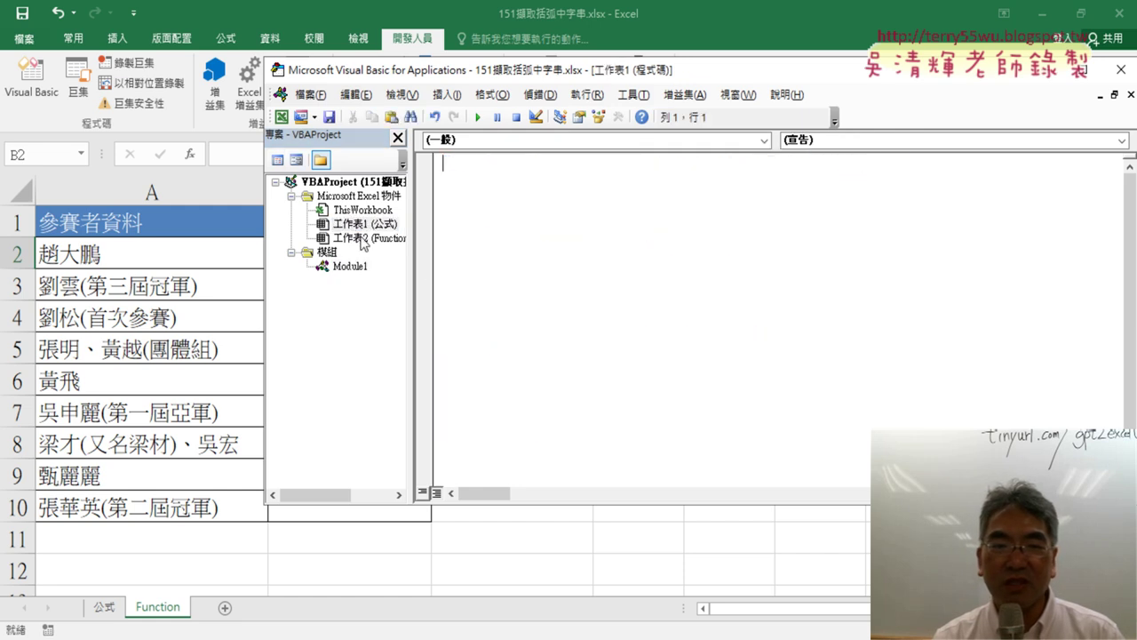
pyautogui.moveTo(855, 69); pyautogui.dragTo(784, 71)
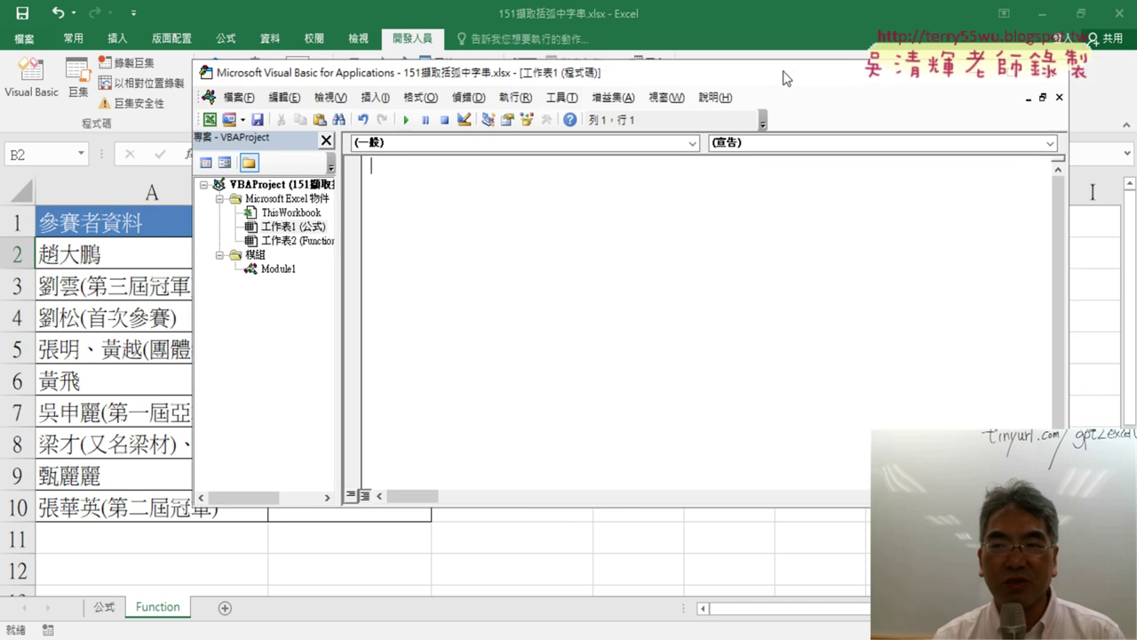
pyautogui.click(1059, 98)
pyautogui.click(272, 276)
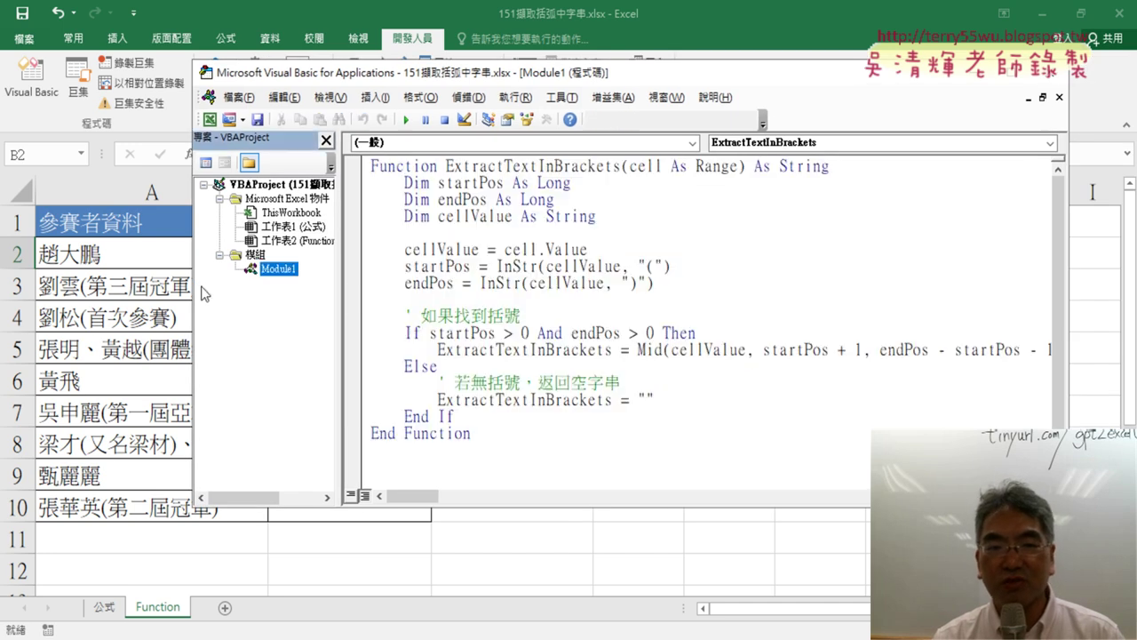
pyautogui.hotkey('alt', 'F11')
pyautogui.click(152, 258)
pyautogui.click(302, 246)
# Enter =ExtractTextInBrackets(A2) in B2 and fill it down to B10.
pyautogui.click(193, 155)
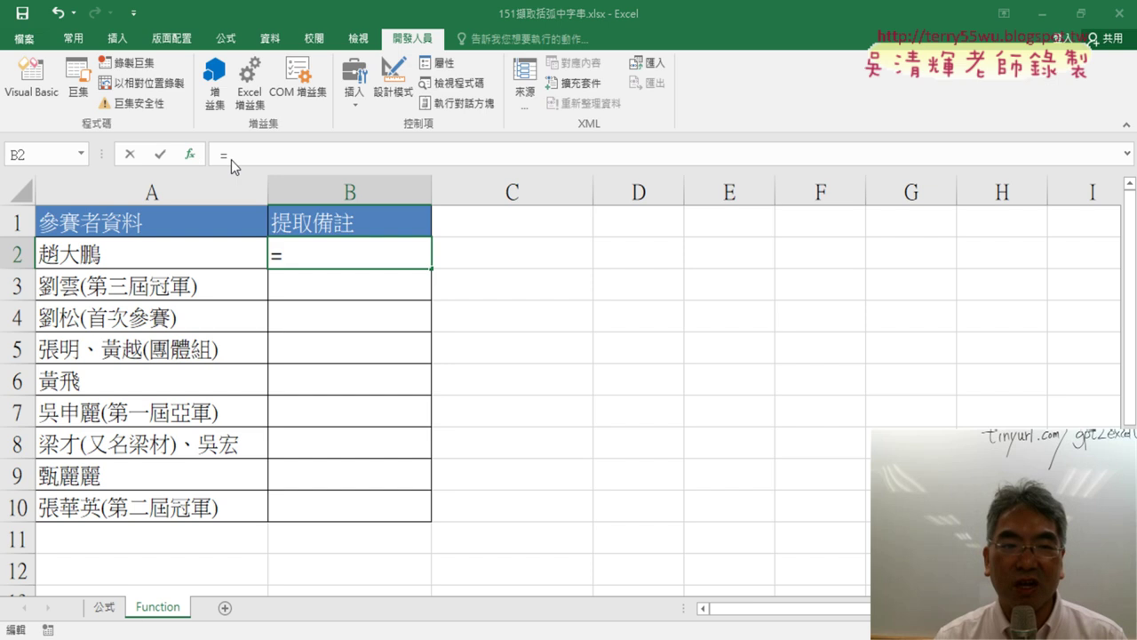
pyautogui.doubleClick(689, 257)
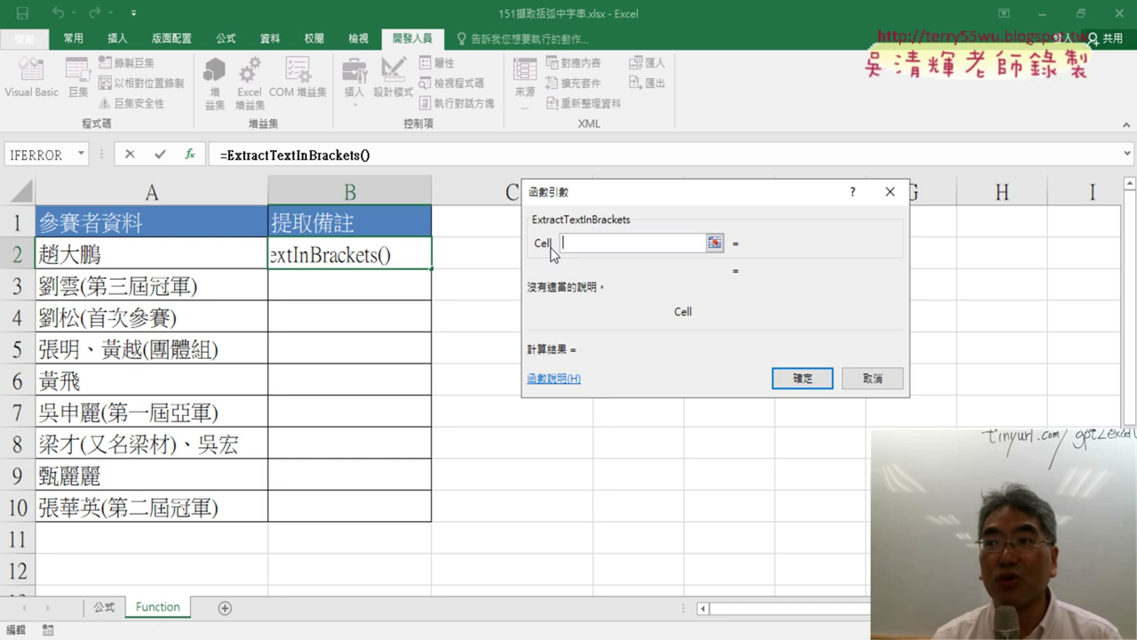
pyautogui.click(195, 259)
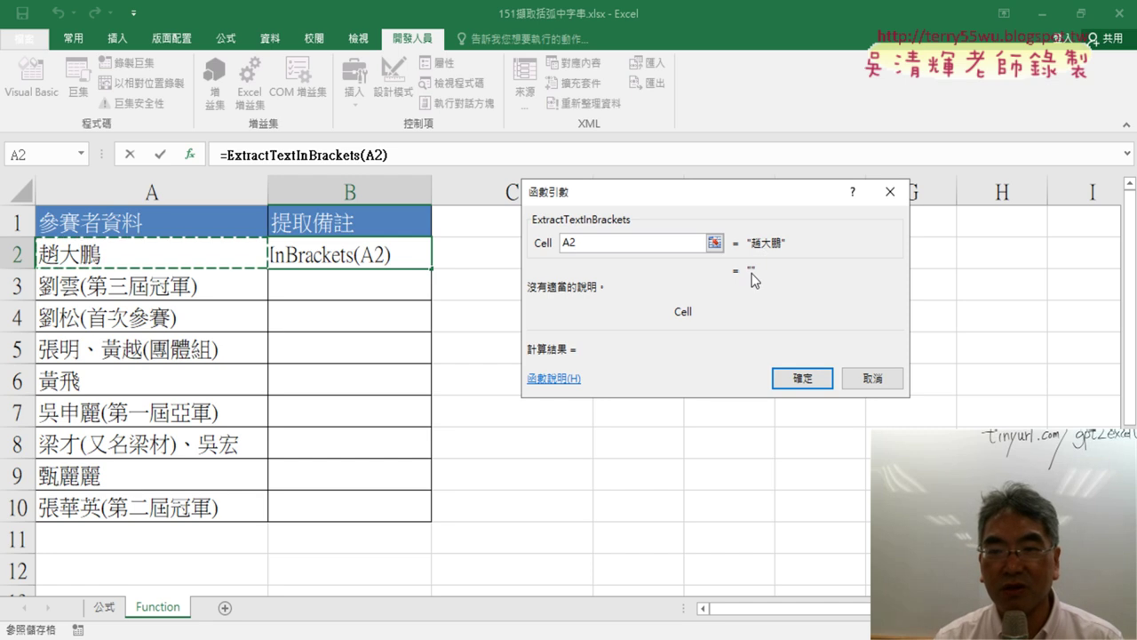
pyautogui.click(805, 382)
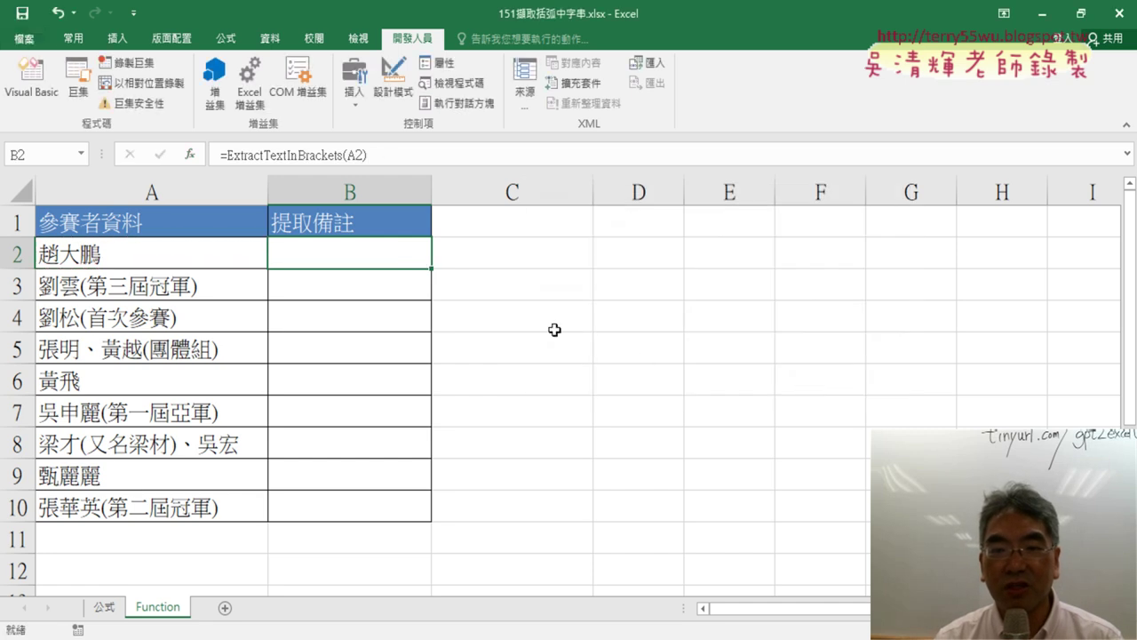
pyautogui.doubleClick(430, 267)
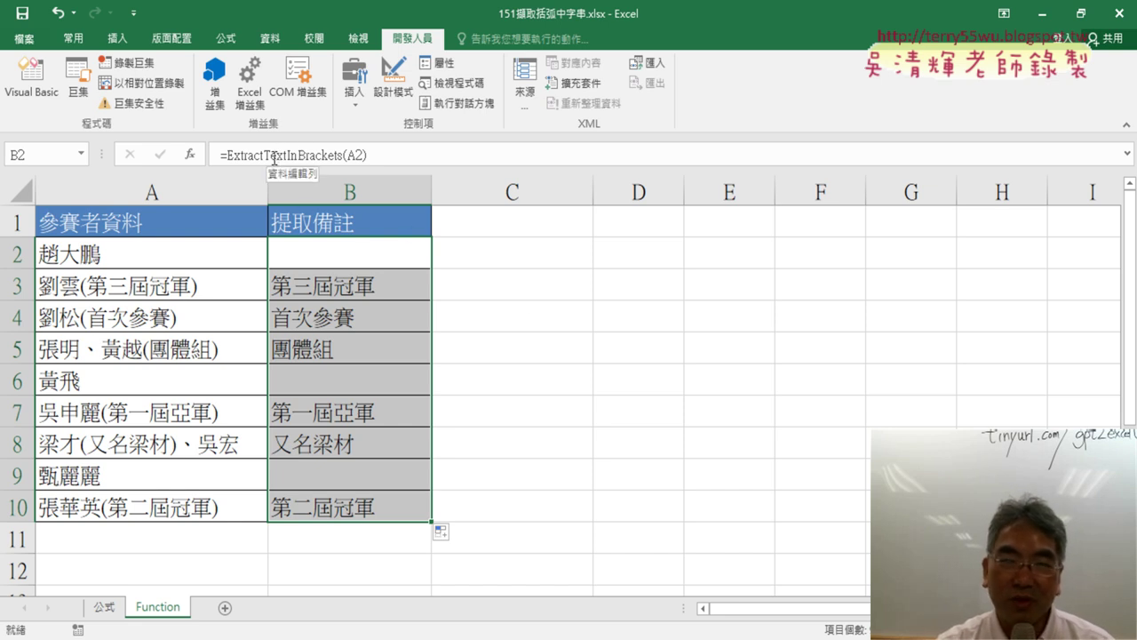
# Bring up Module1 in Visual Basic, select the ExtractTextInBrackets name and show the 編輯 menu.
pyautogui.click(31, 78)
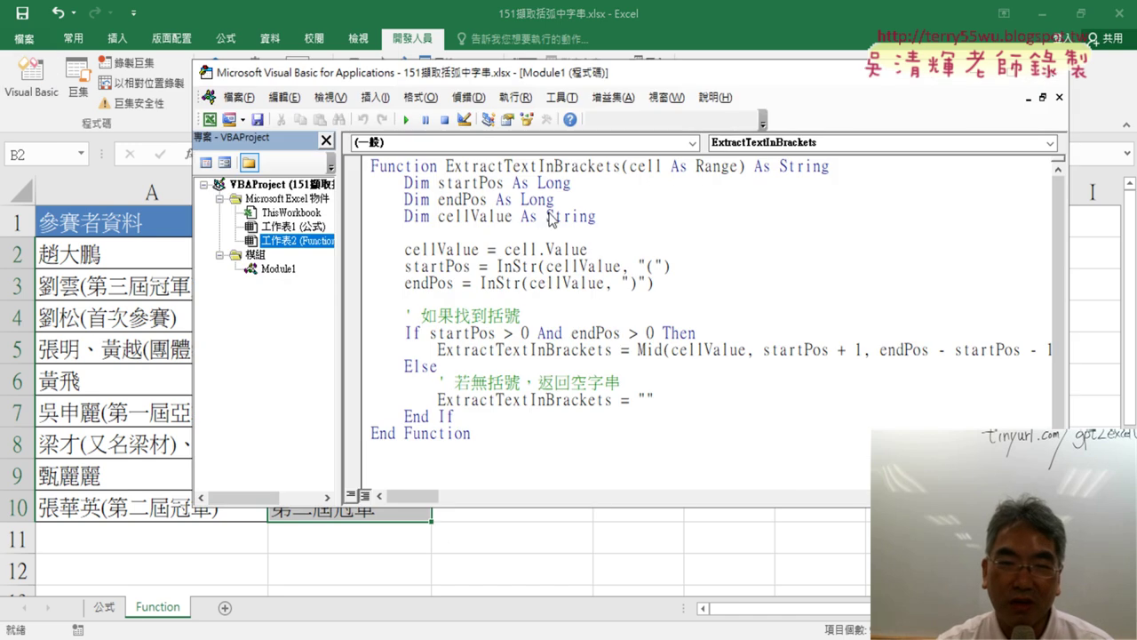
pyautogui.click(448, 166)
pyautogui.moveTo(447, 166); pyautogui.dragTo(619, 166)
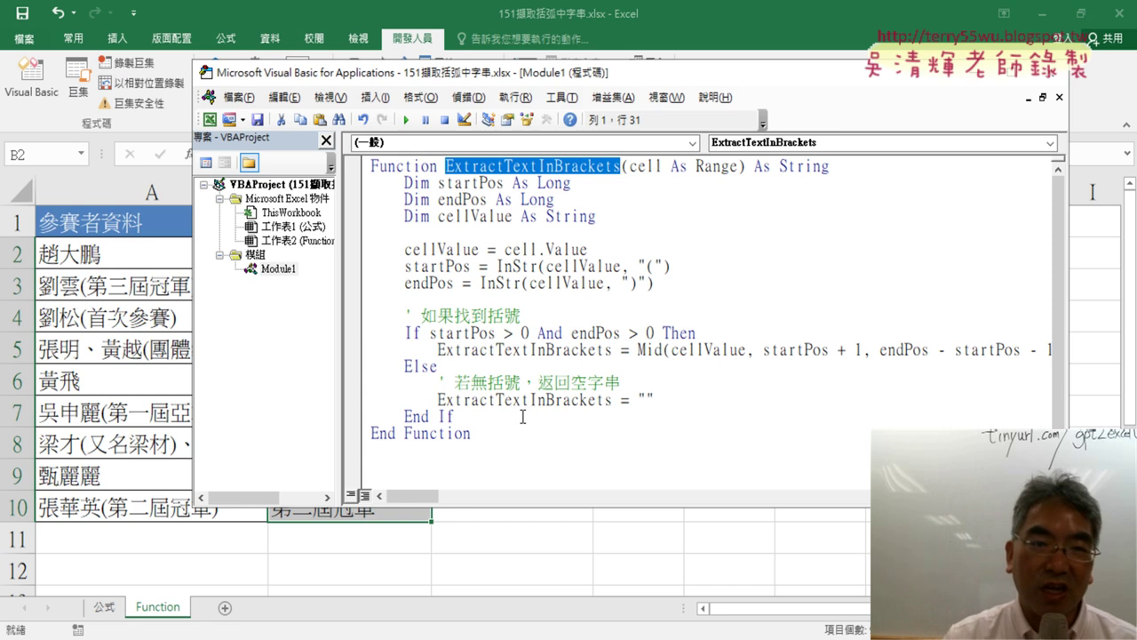
pyautogui.click(270, 104)
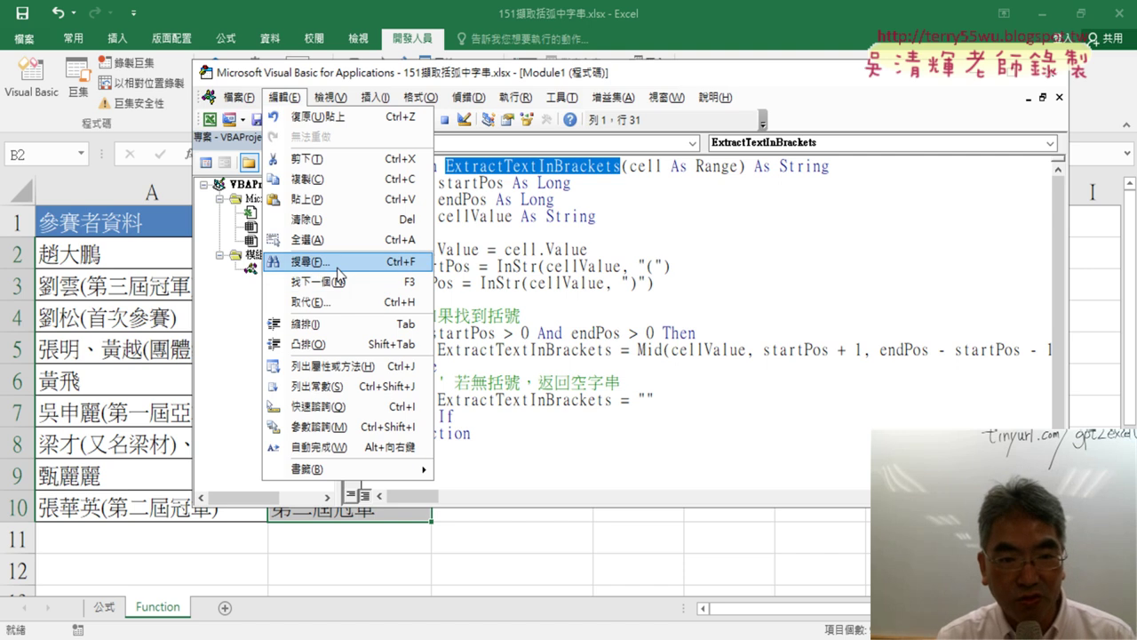
# Replace all 3 occurrences of ExtractTextInBrackets with 括弧函數 in Module1.
pyautogui.click(340, 302)
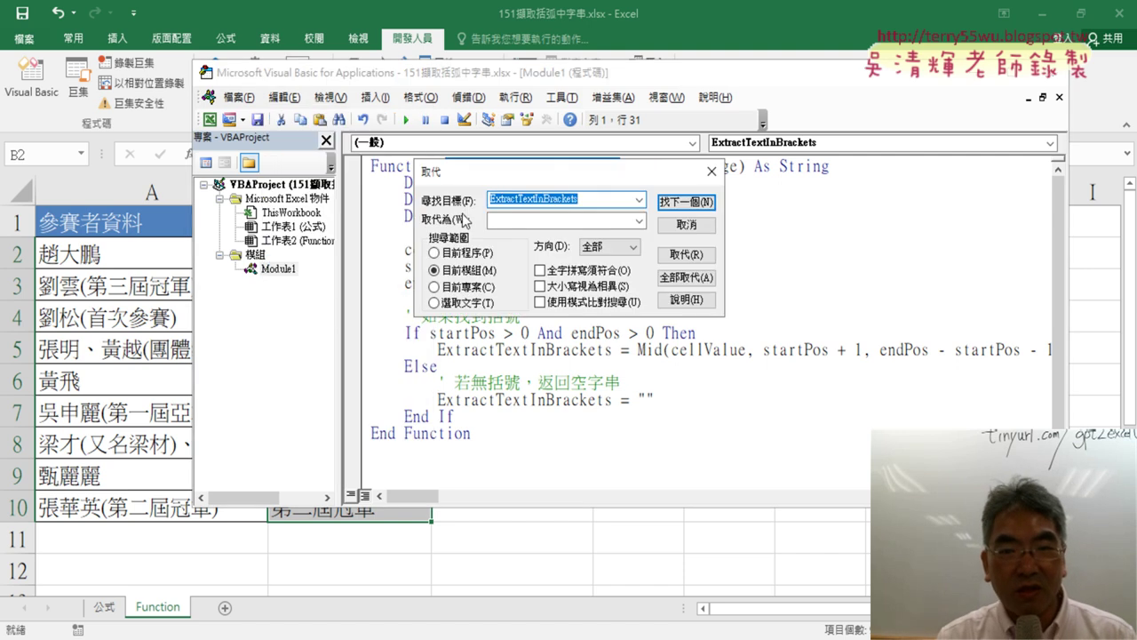
pyautogui.moveTo(533, 182); pyautogui.dragTo(548, 244)
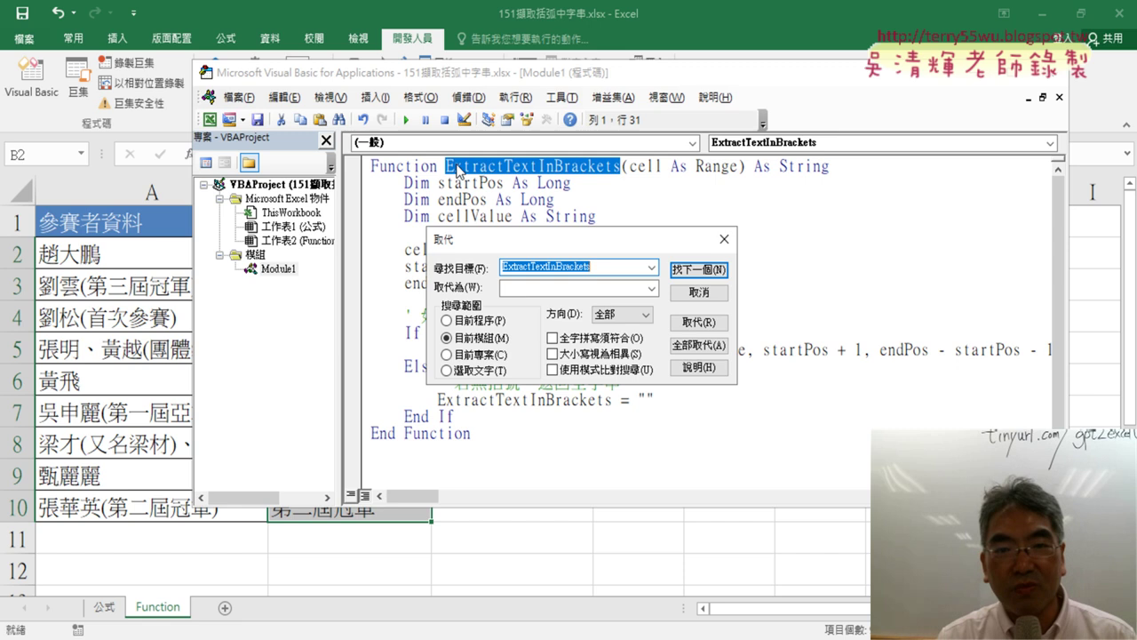
pyautogui.click(563, 288)
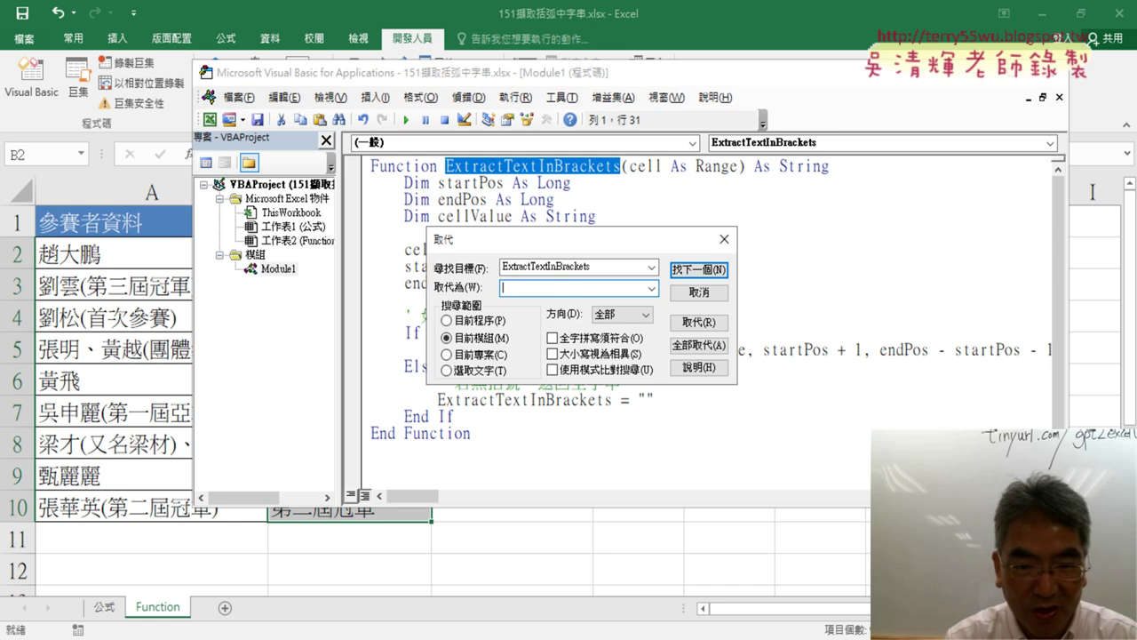
pyautogui.write('瓜ㄏㄨ')
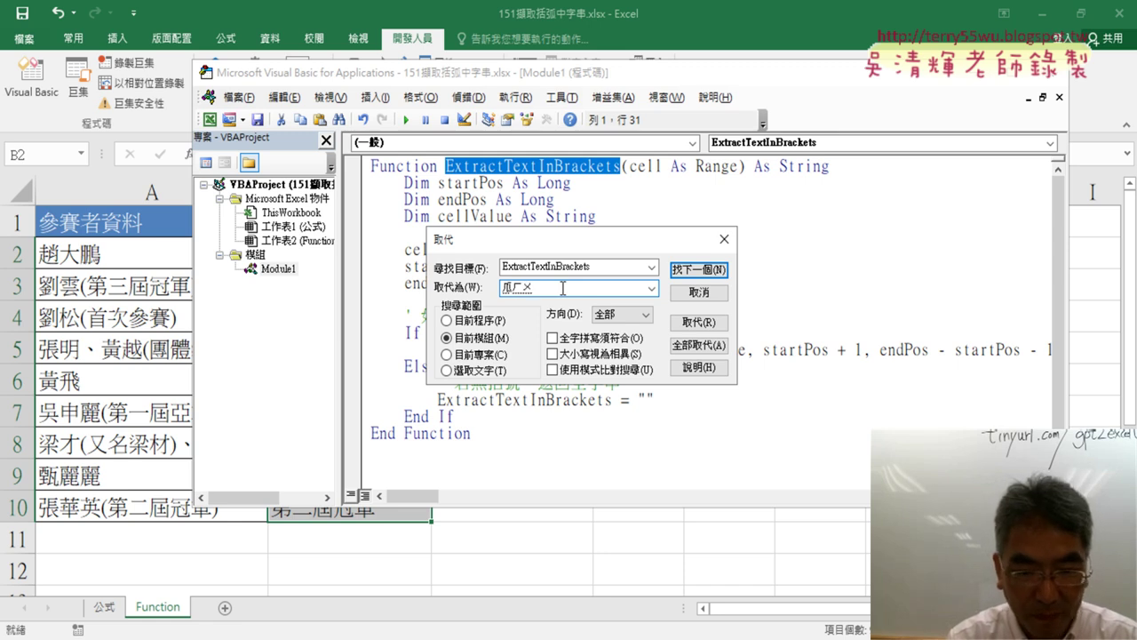
pyautogui.write('弧韓ㄏㄨ')
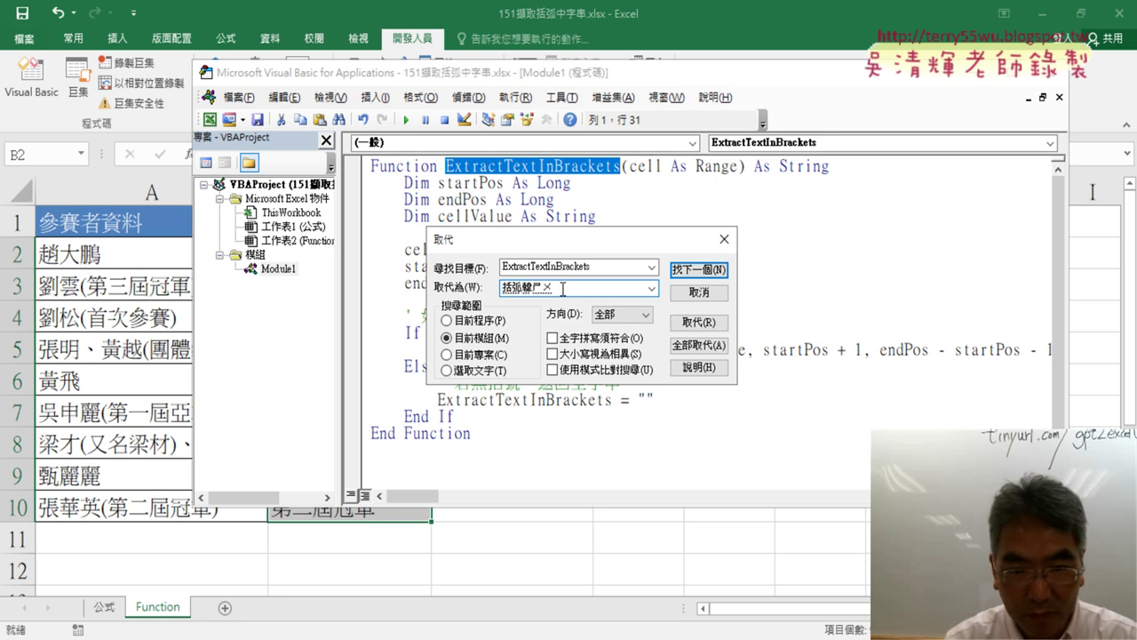
pyautogui.write('函數')
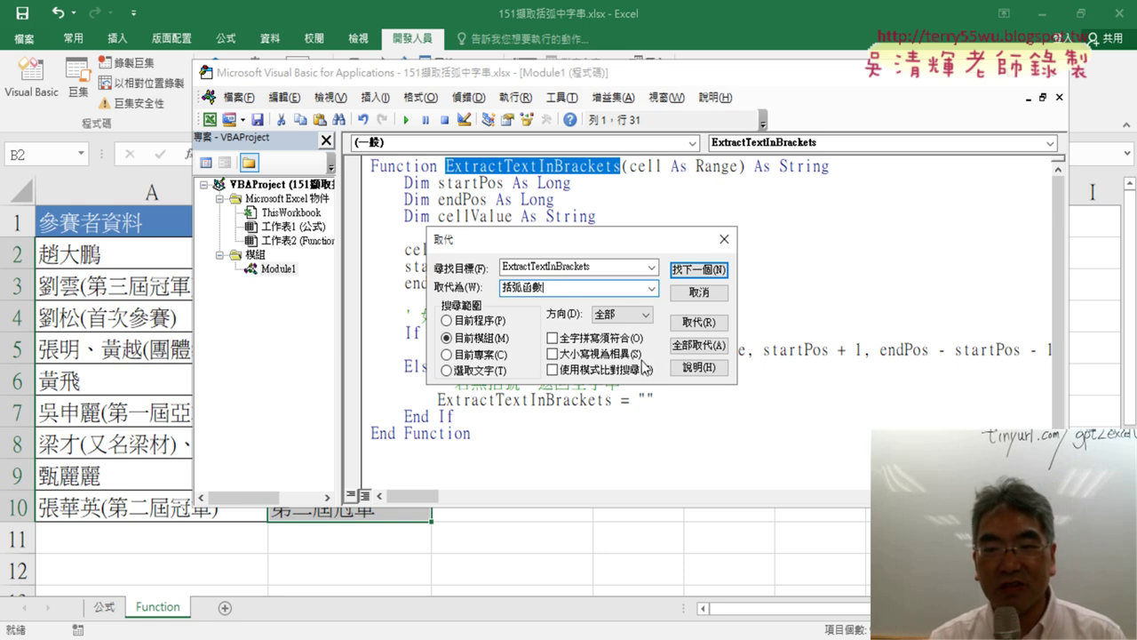
pyautogui.click(713, 350)
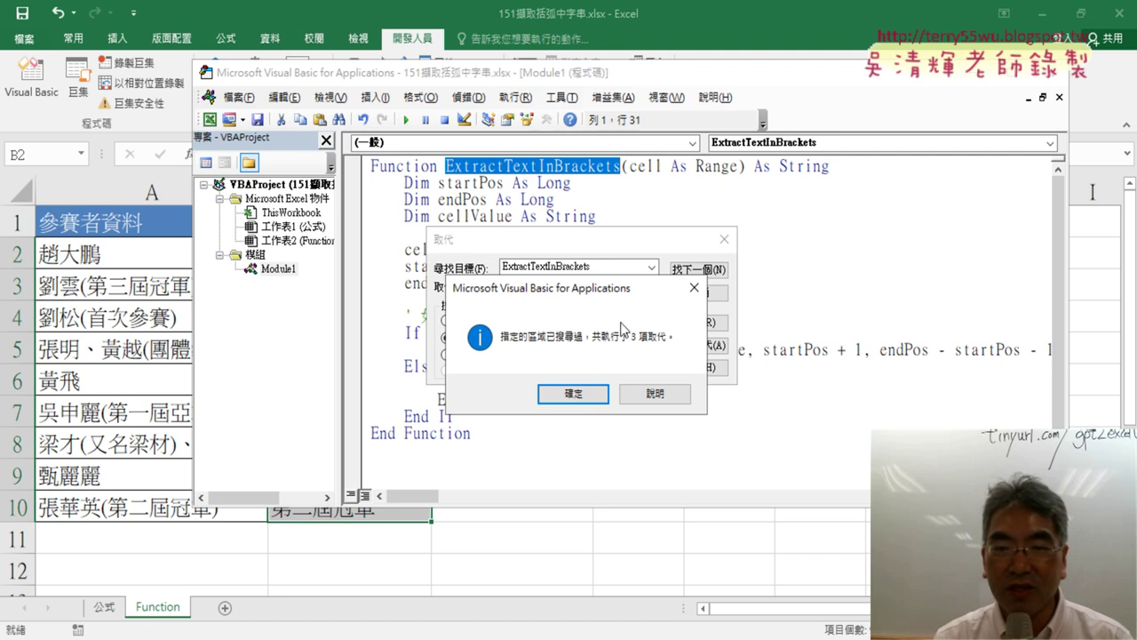
pyautogui.click(579, 396)
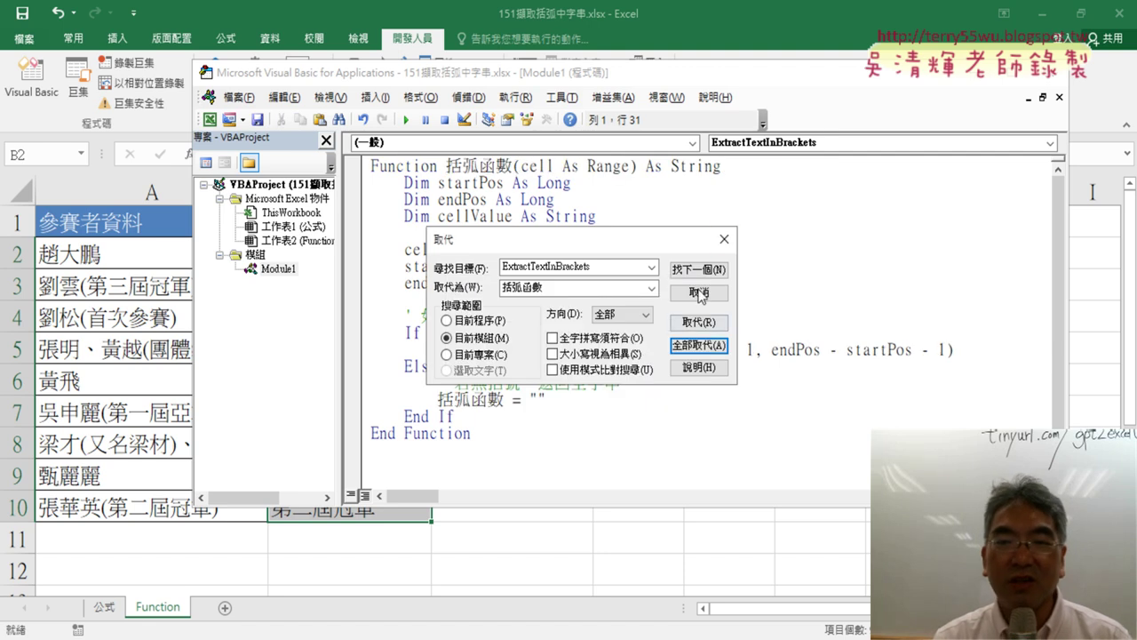
pyautogui.click(724, 240)
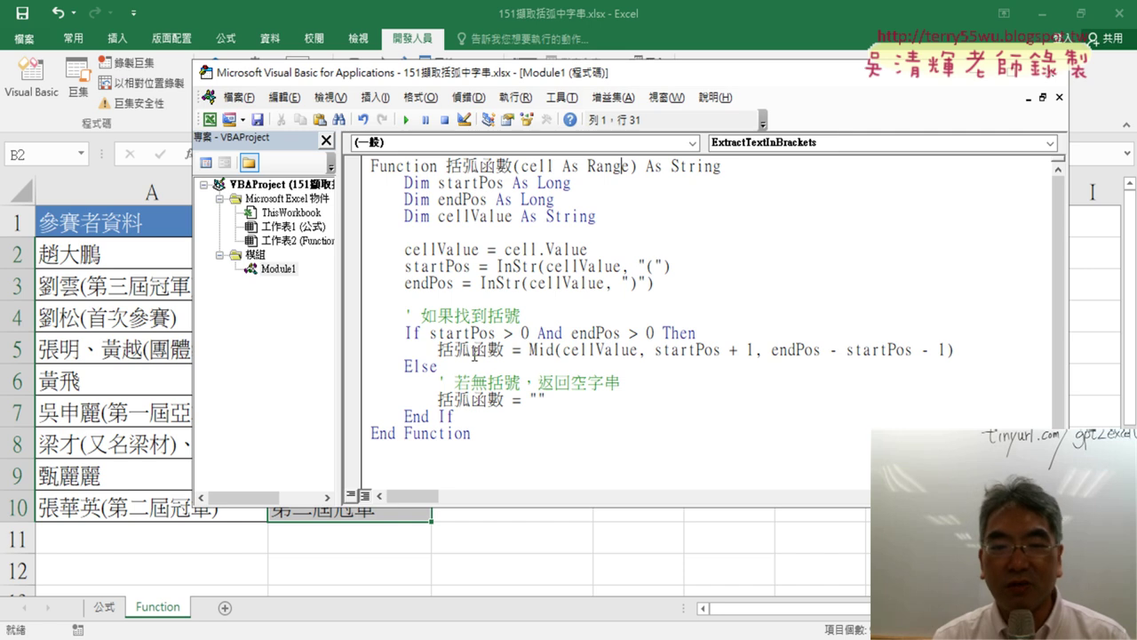
# Return to Excel and clear B2:B10 on the Function sheet.
pyautogui.click(988, 78)
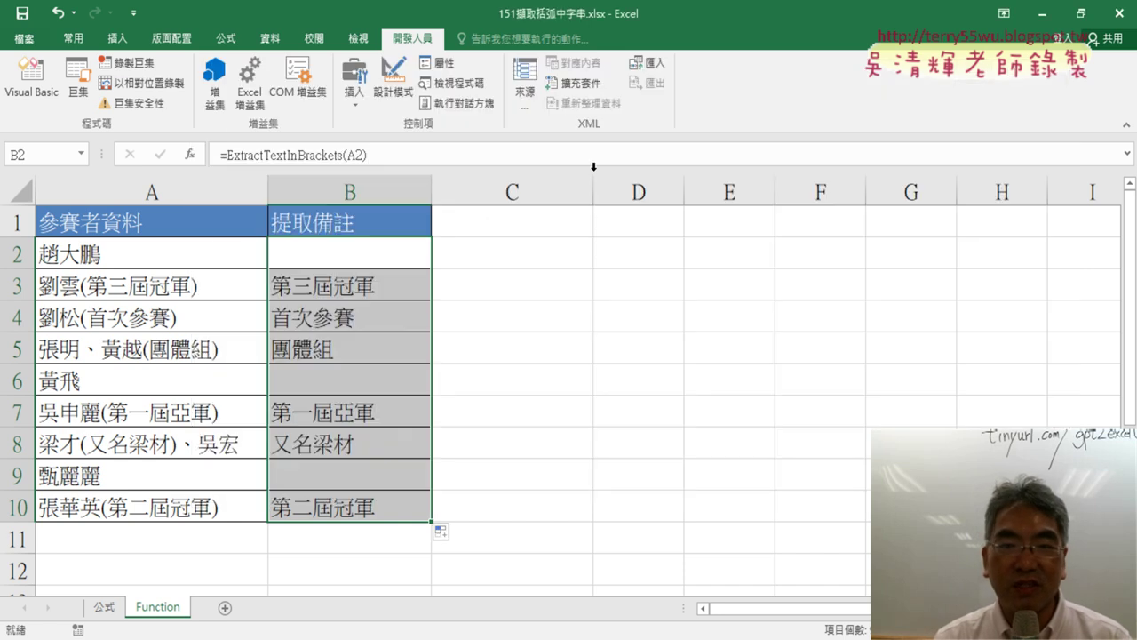
pyautogui.moveTo(337, 254); pyautogui.dragTo(345, 509)
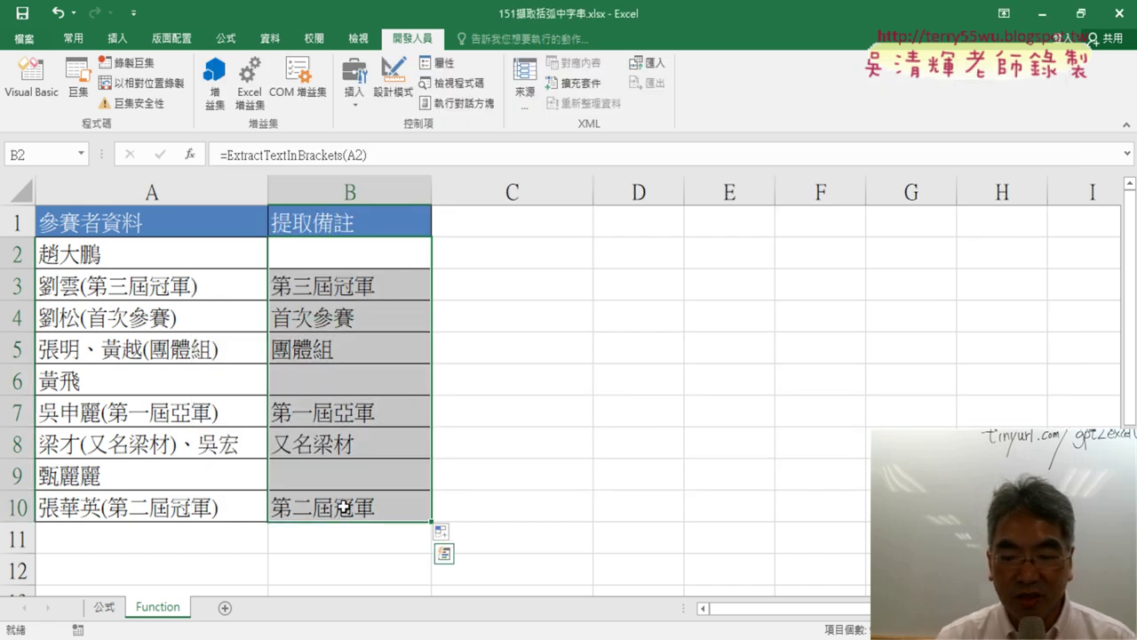
pyautogui.press('Delete')
# Enter =括弧函數(A2) in B2 and fill it down to B10.
pyautogui.click(357, 259)
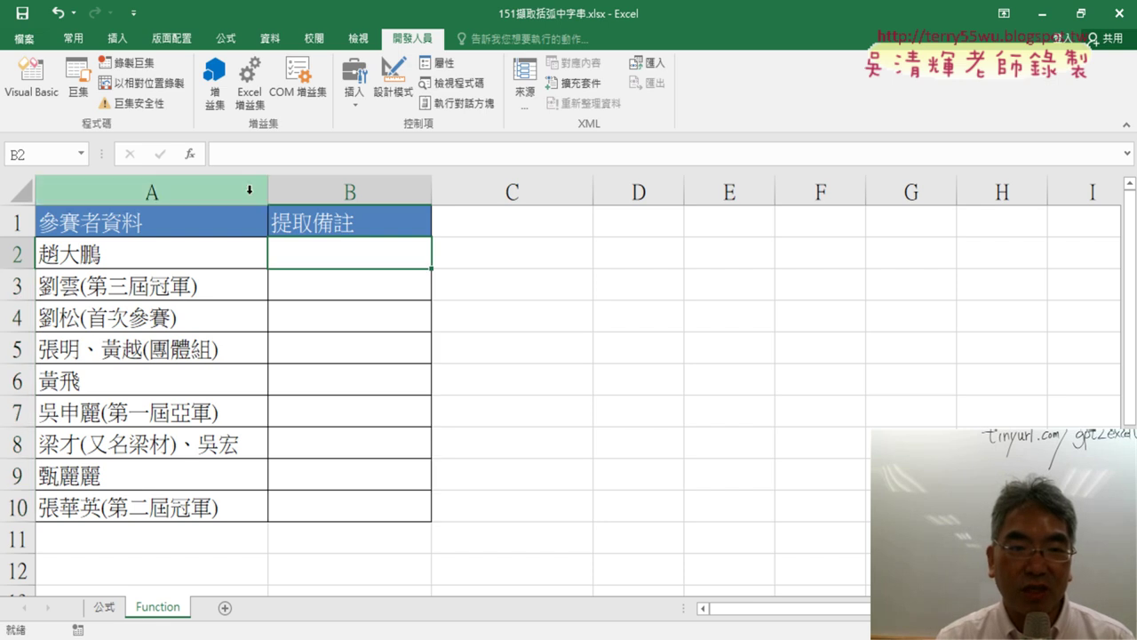
pyautogui.click(189, 154)
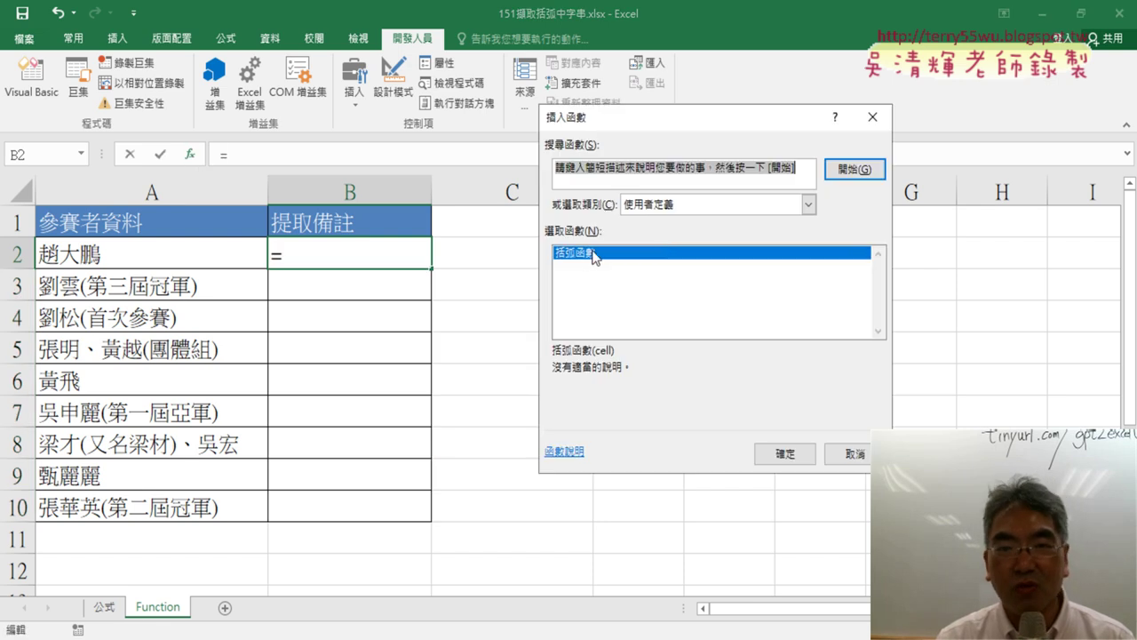
pyautogui.doubleClick(594, 254)
pyautogui.click(138, 256)
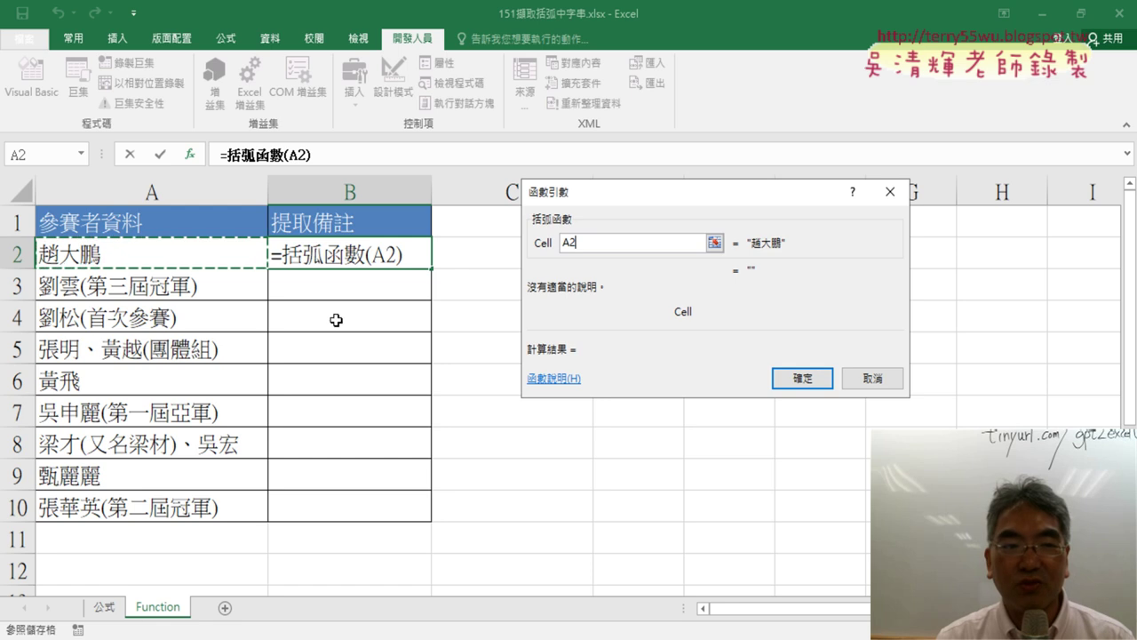
pyautogui.click(789, 377)
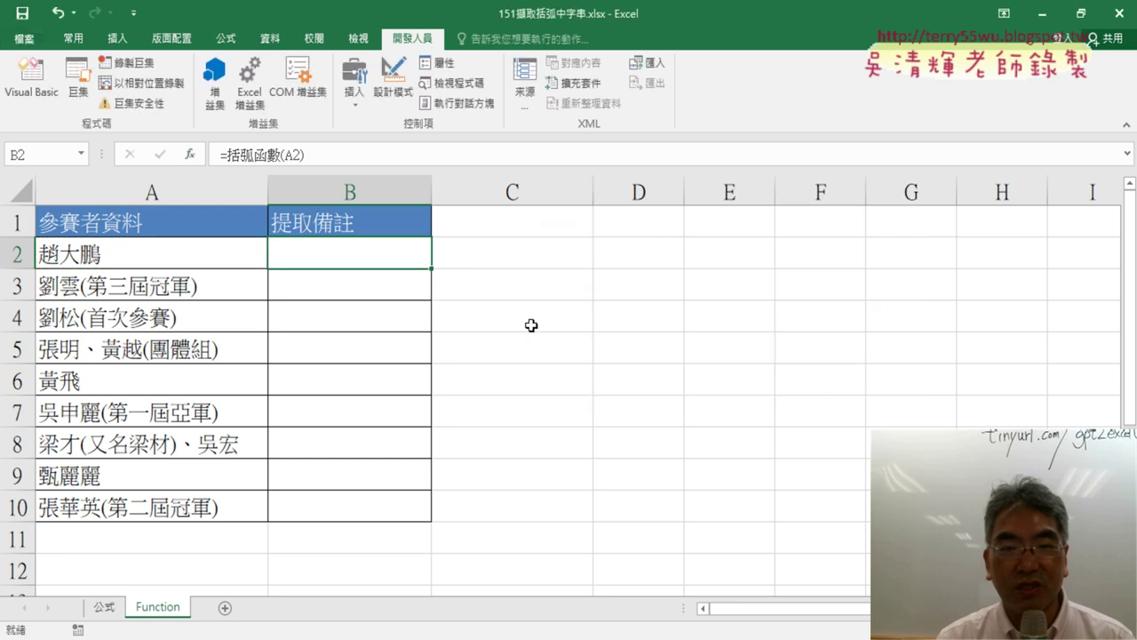
pyautogui.doubleClick(431, 269)
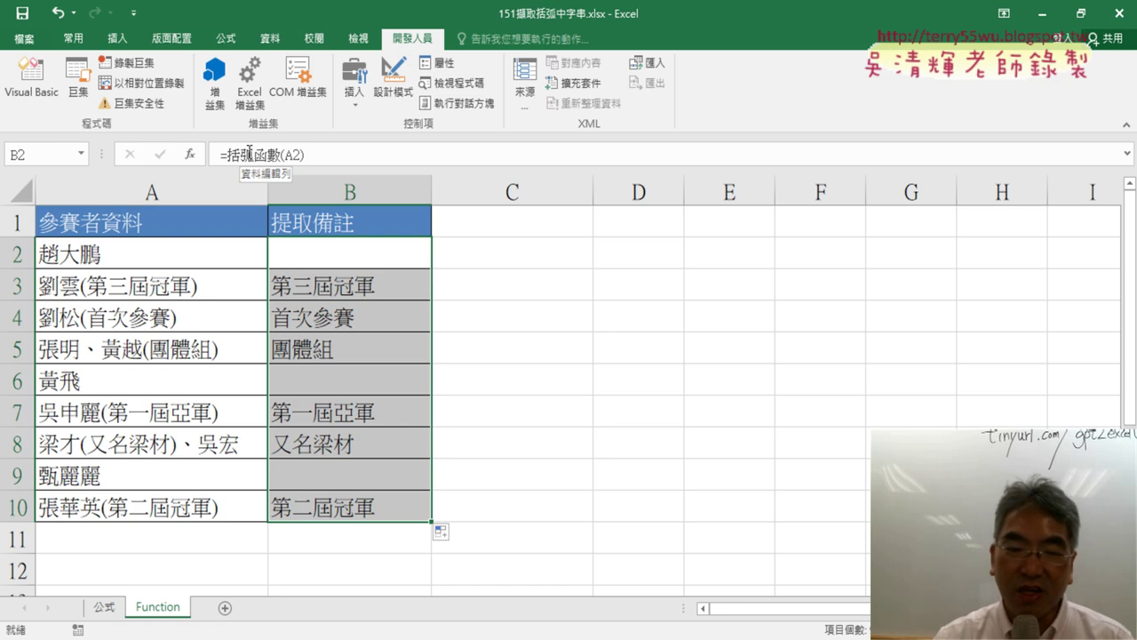
# In ChatGPT, highlight the VBA conversion request and the original formula question.
pyautogui.hotkey('alt', 'Tab')
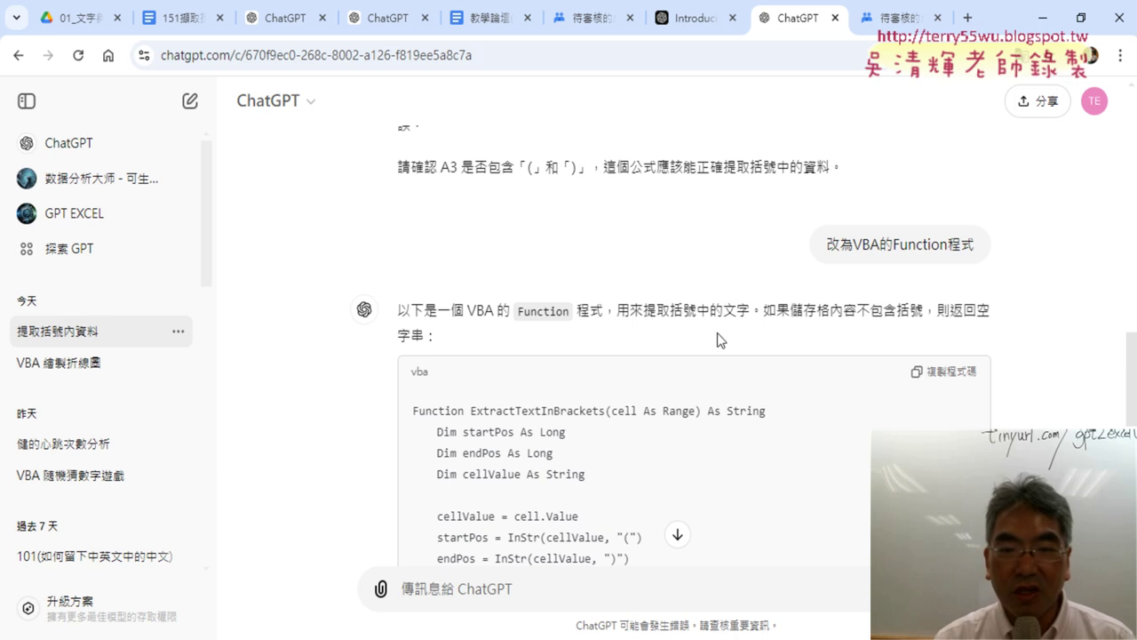
pyautogui.moveTo(826, 245); pyautogui.dragTo(989, 257)
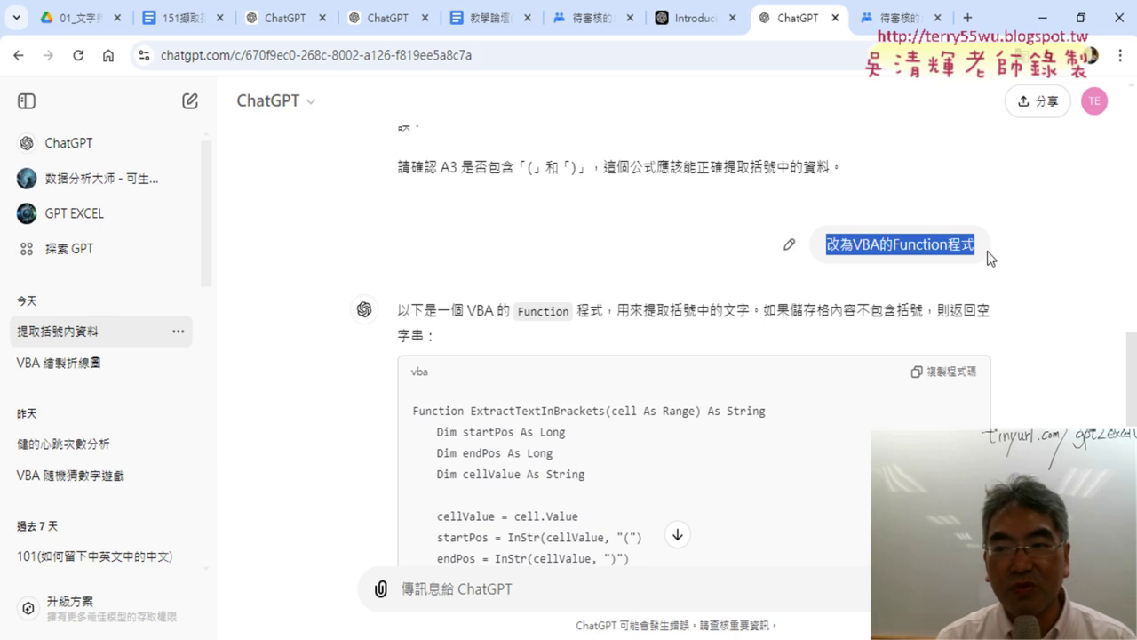
pyautogui.scroll(2, 989, 258)
pyautogui.scroll(3, 989, 257)
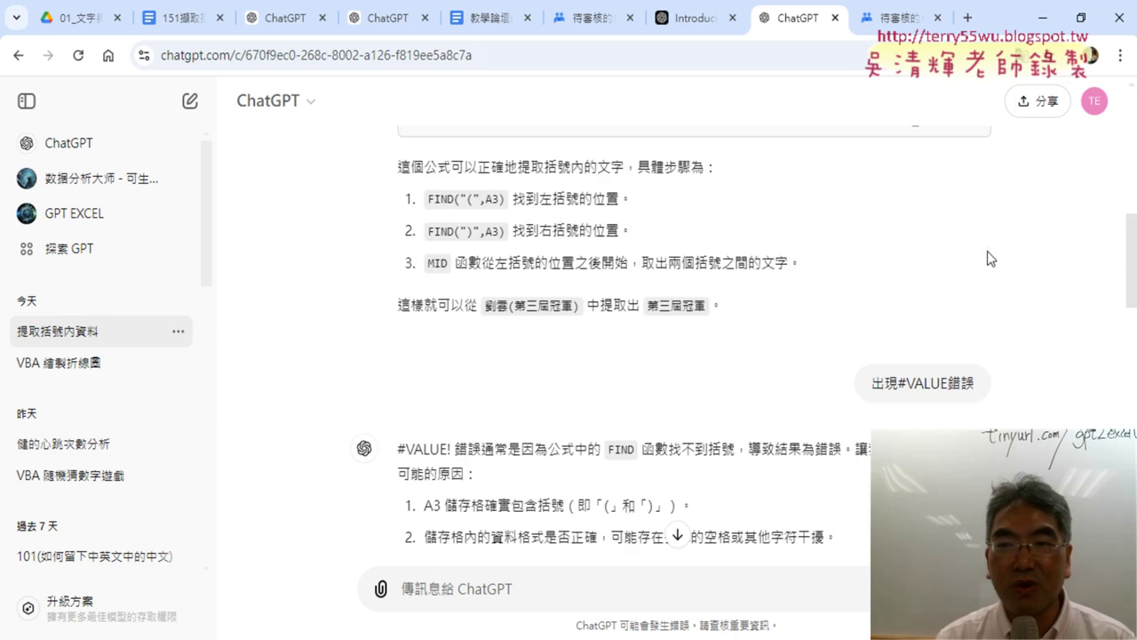
pyautogui.scroll(3, 989, 257)
pyautogui.scroll(3, 990, 257)
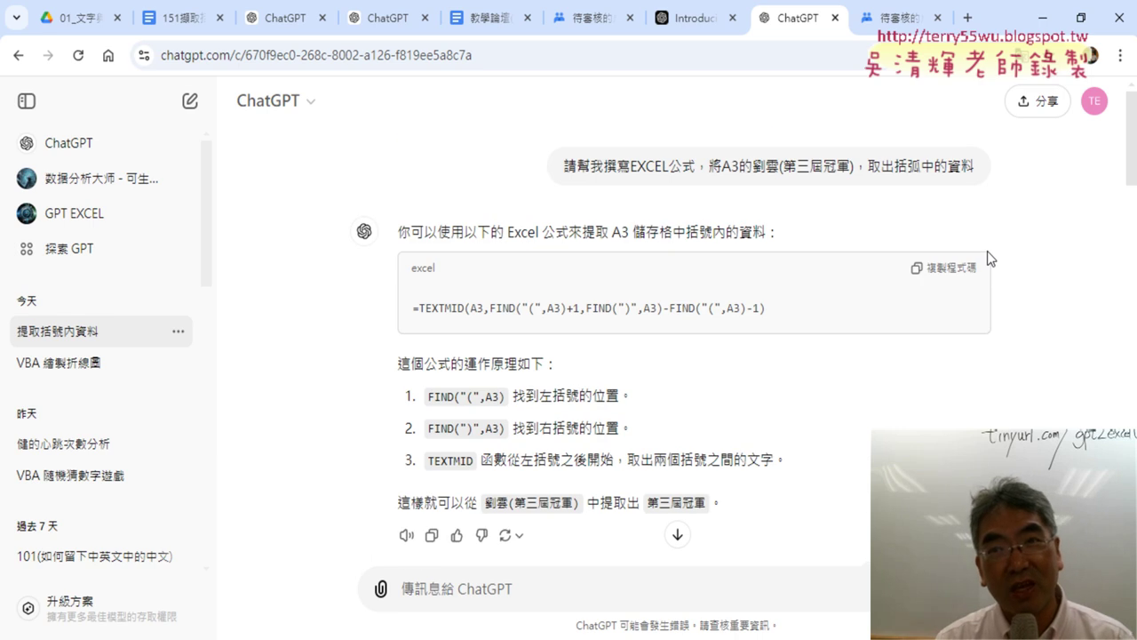
pyautogui.moveTo(525, 163); pyautogui.dragTo(1020, 176)
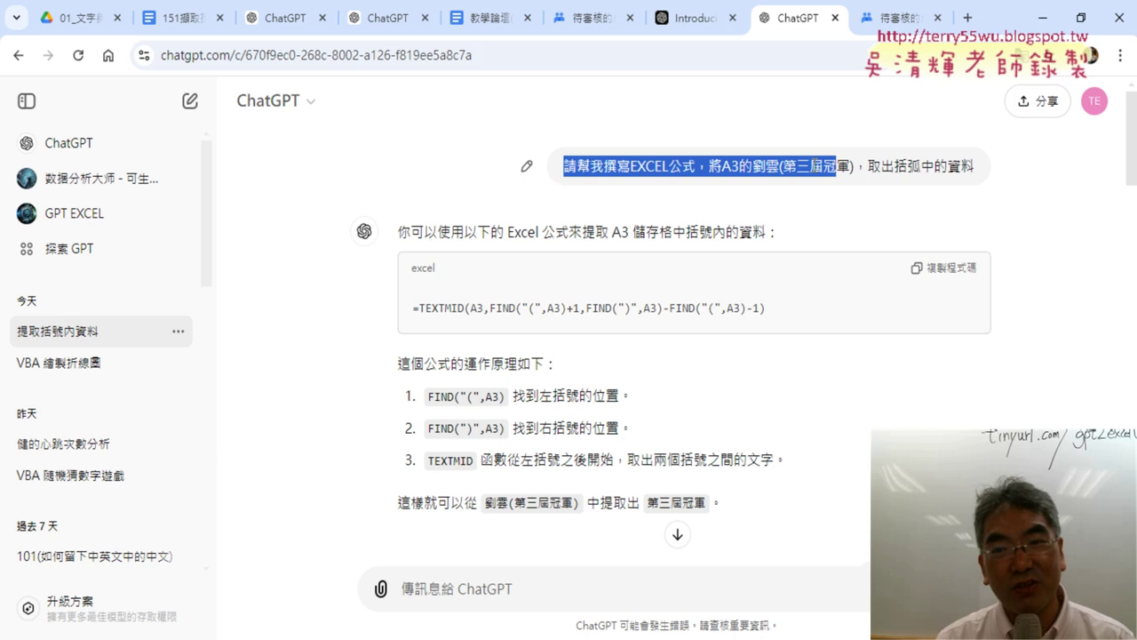
# Highlight the #VALUE error report and the request for a VBA Function further down.
pyautogui.scroll(-1, 1019, 177)
pyautogui.scroll(-4, 1017, 178)
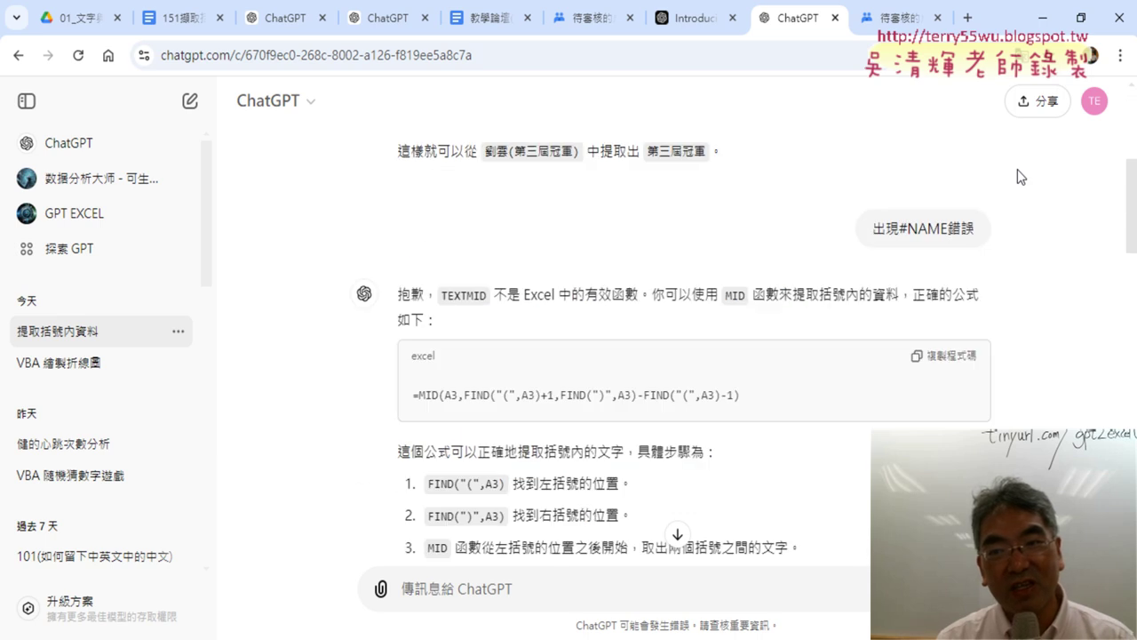
pyautogui.scroll(-3, 1018, 263)
pyautogui.scroll(-2, 1018, 263)
pyautogui.moveTo(995, 322); pyautogui.dragTo(883, 311)
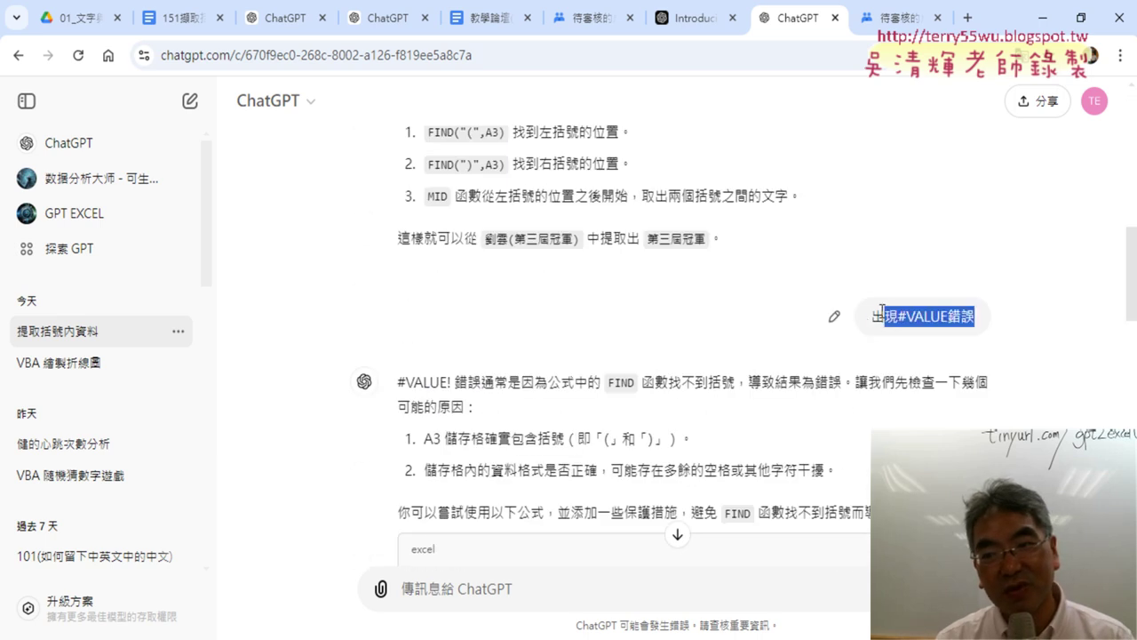
pyautogui.scroll(-4, 926, 316)
pyautogui.scroll(-2, 856, 267)
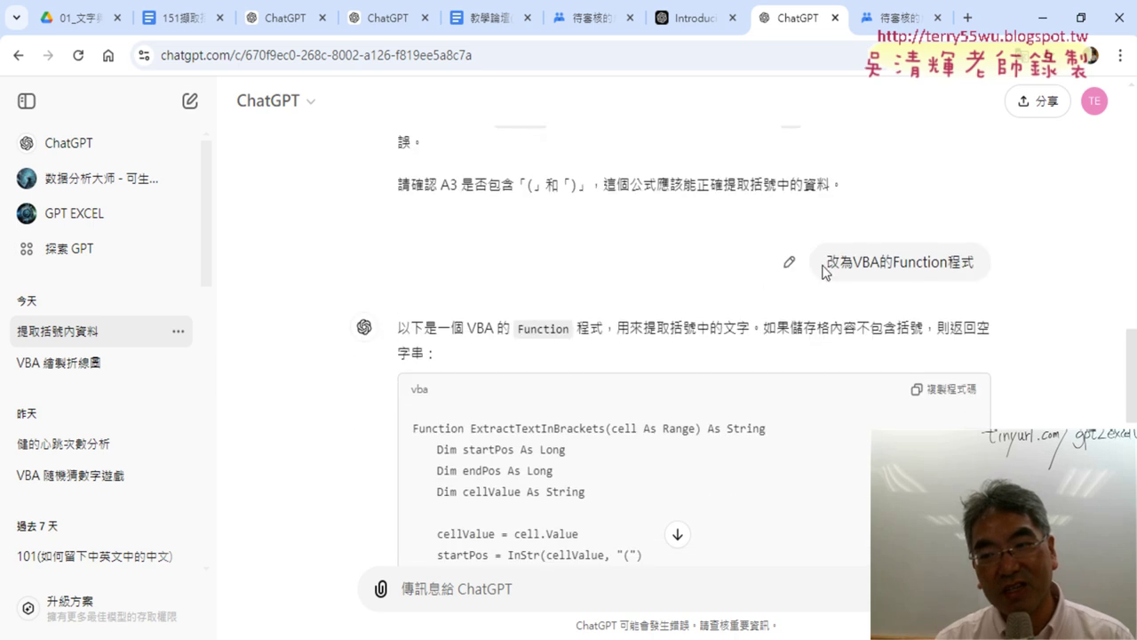
pyautogui.moveTo(824, 271); pyautogui.dragTo(986, 266)
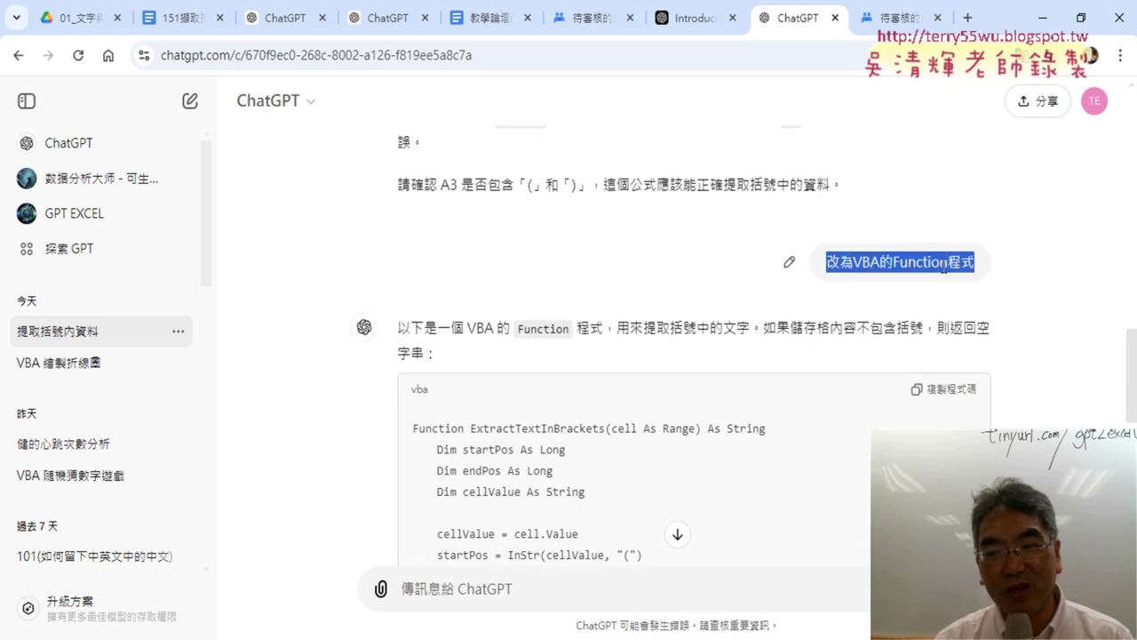
# Scroll back up and highlight the A3 bracket-extraction part of the original question.
pyautogui.click(789, 261)
pyautogui.scroll(4, 583, 215)
pyautogui.scroll(4, 460, 171)
pyautogui.scroll(3, 460, 171)
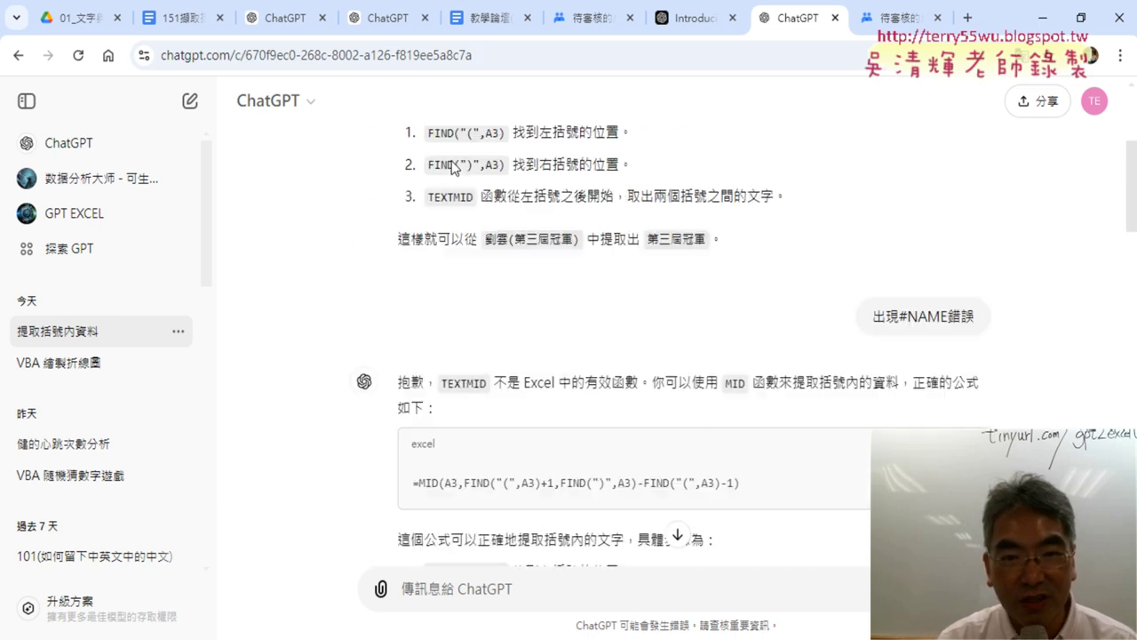
pyautogui.scroll(3, 459, 171)
pyautogui.tripleClick(560, 165)
pyautogui.moveTo(560, 165); pyautogui.dragTo(697, 168)
pyautogui.click(577, 161)
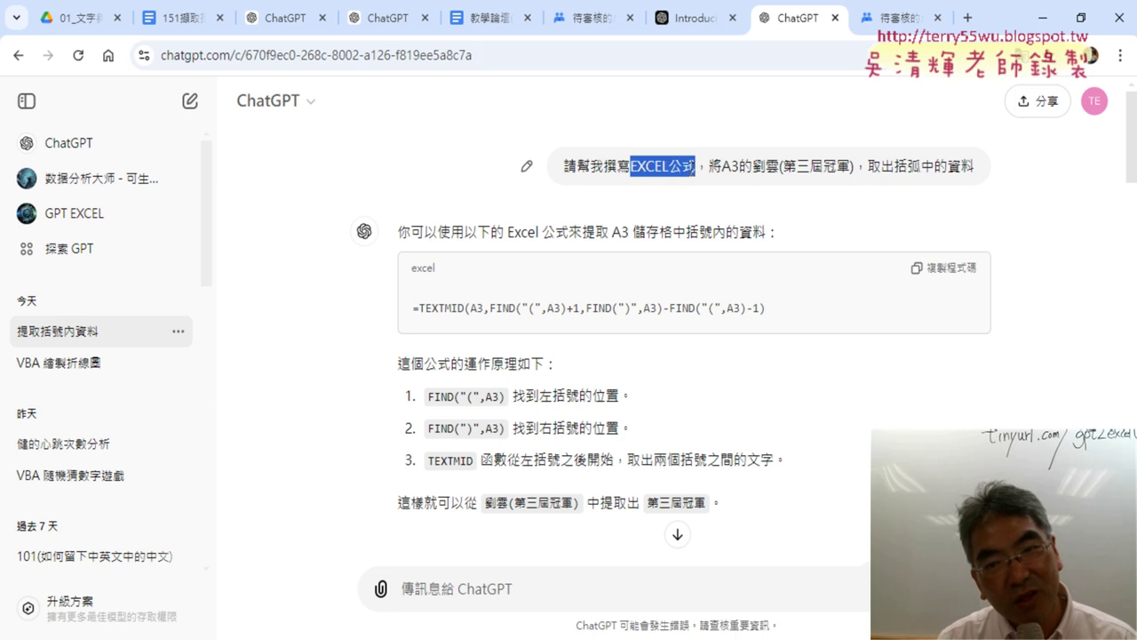
pyautogui.moveTo(709, 166); pyautogui.dragTo(990, 169)
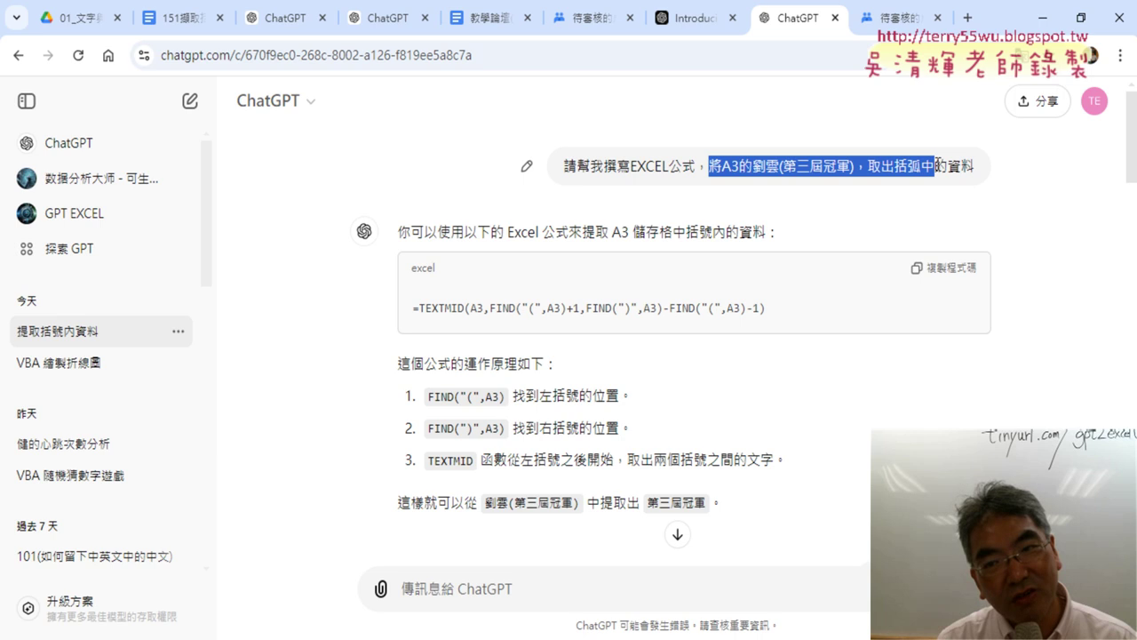